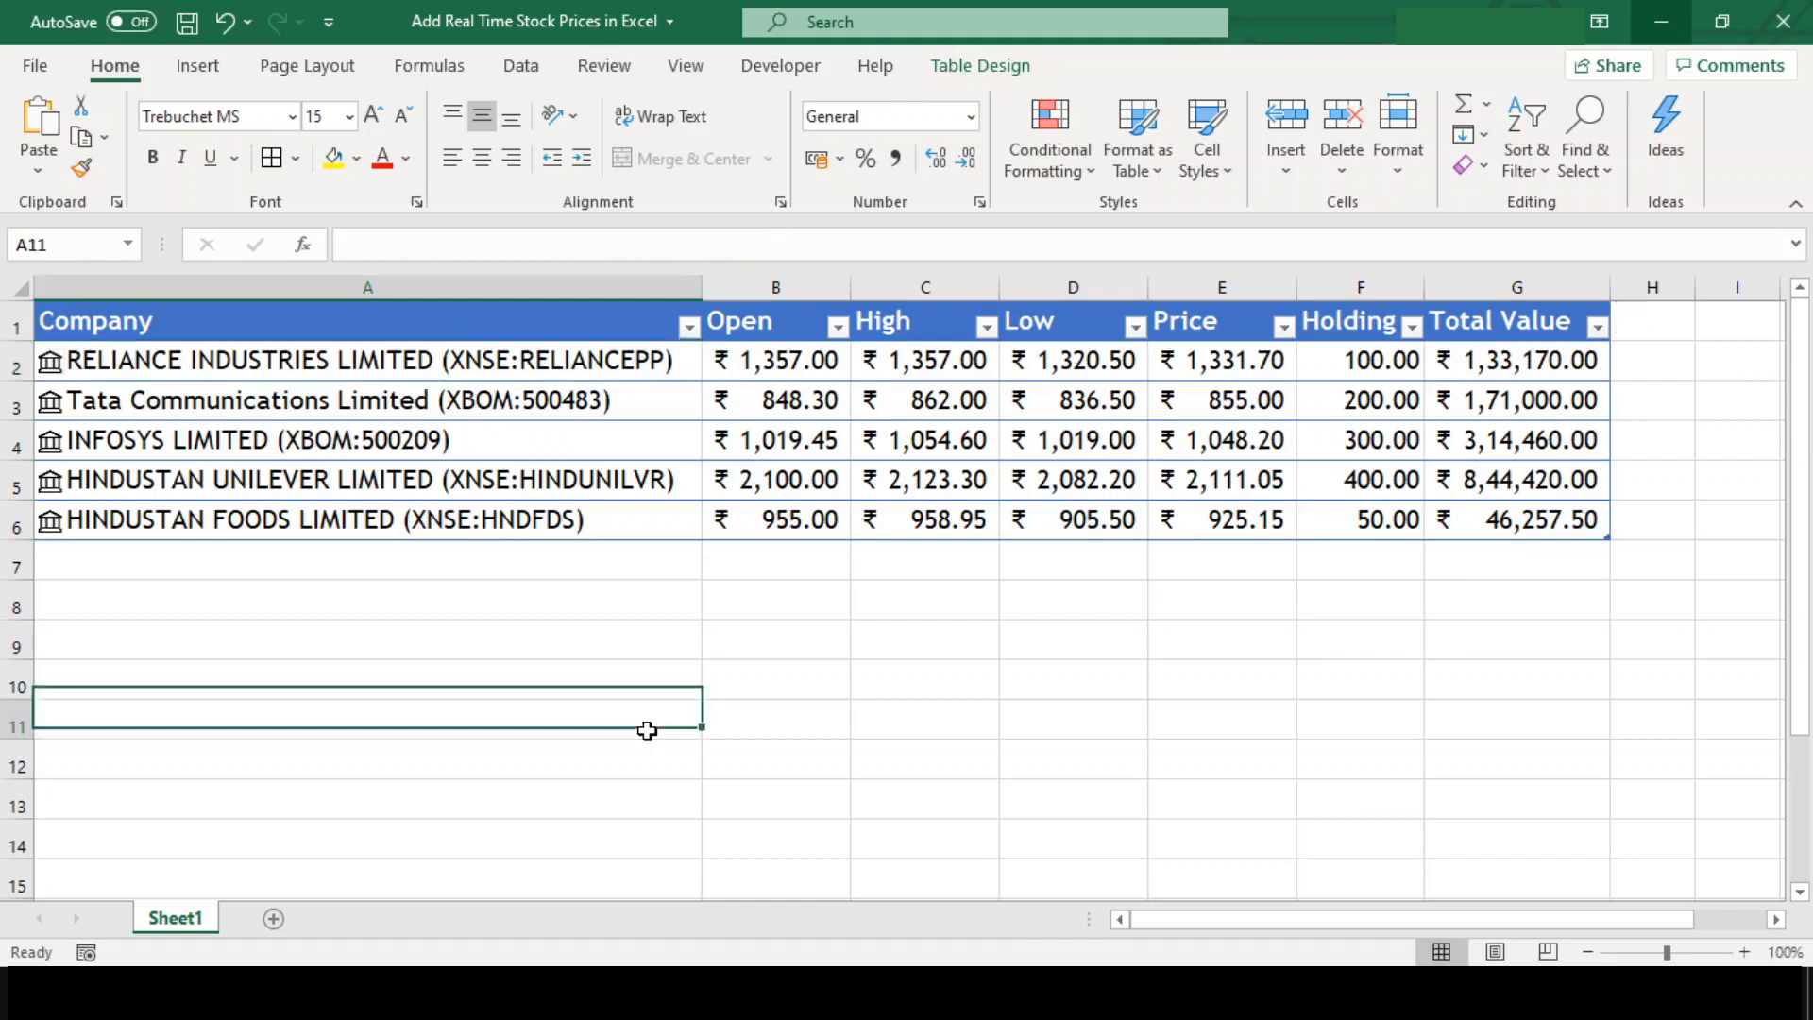
{"action": "left_click_drag", "start_coordinate": [147, 330], "coordinate": [1471, 518]}
{"action": "left_click", "coordinate": [873, 699]}
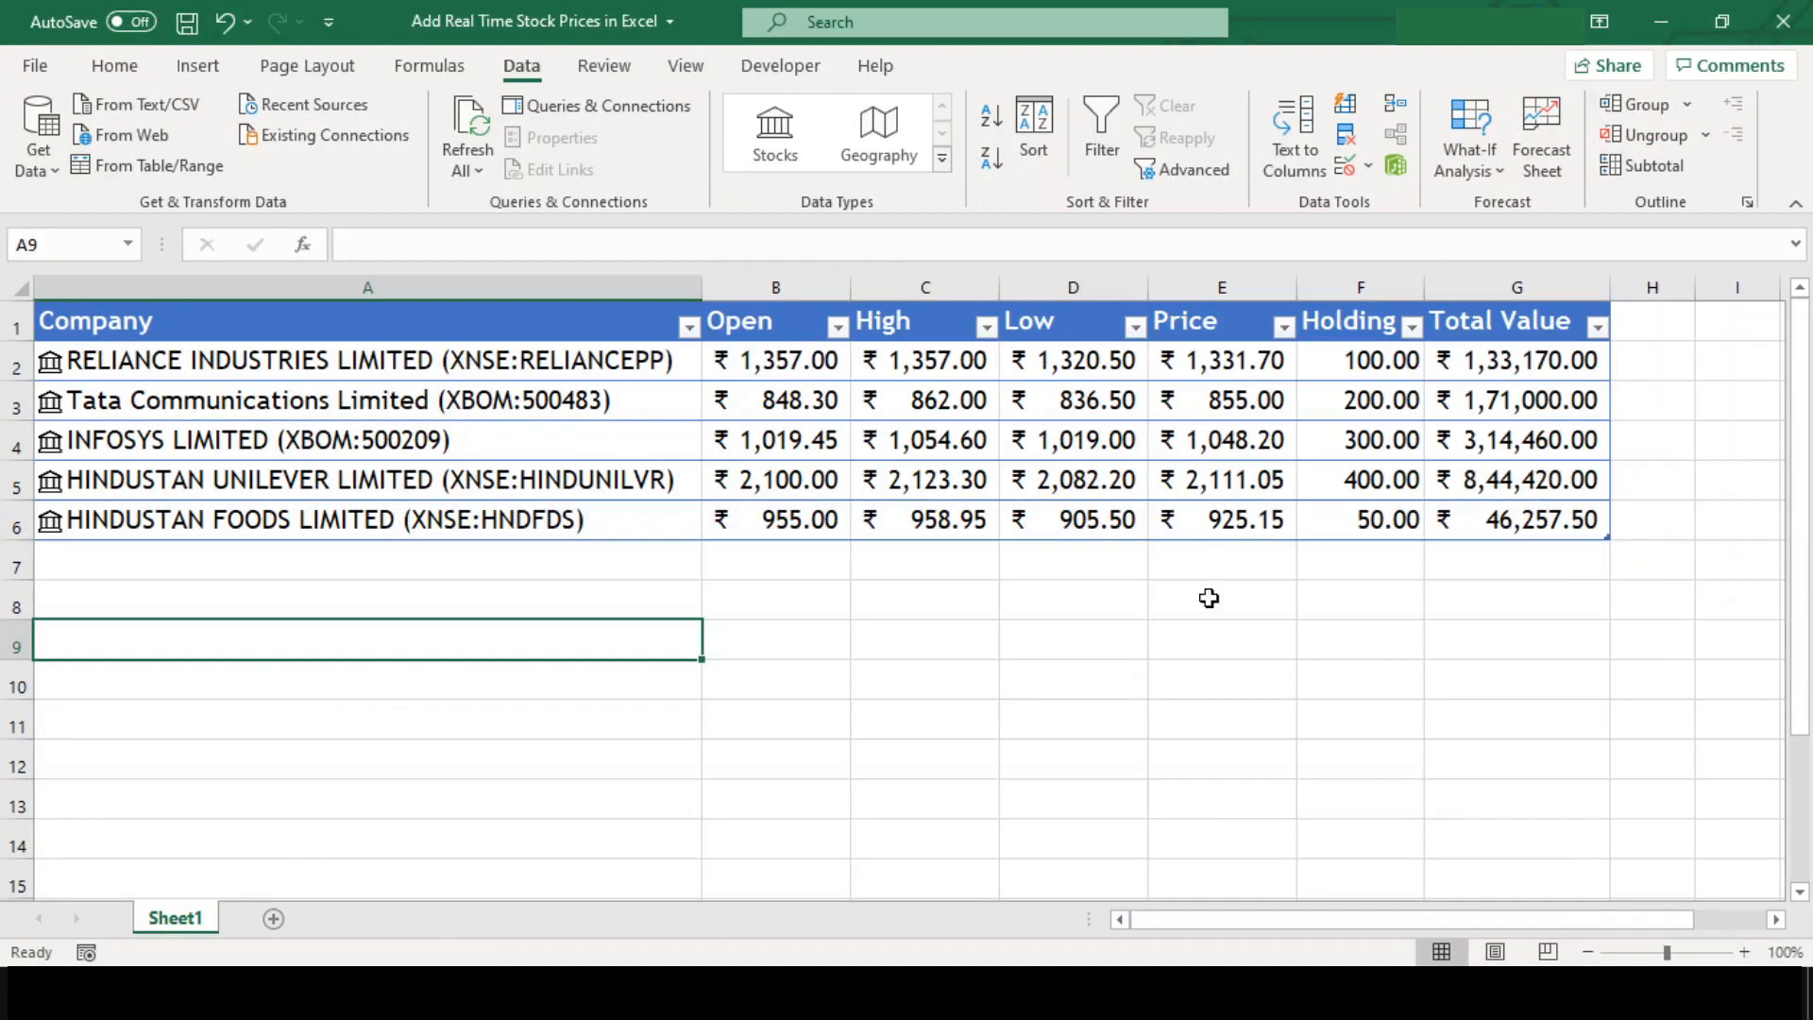
Step: Enter the ticker symbols Reliancepp, Tatacomm, infy and hindunilvr in cells A9 to A12
{"action": "type", "text": "Reliance"}
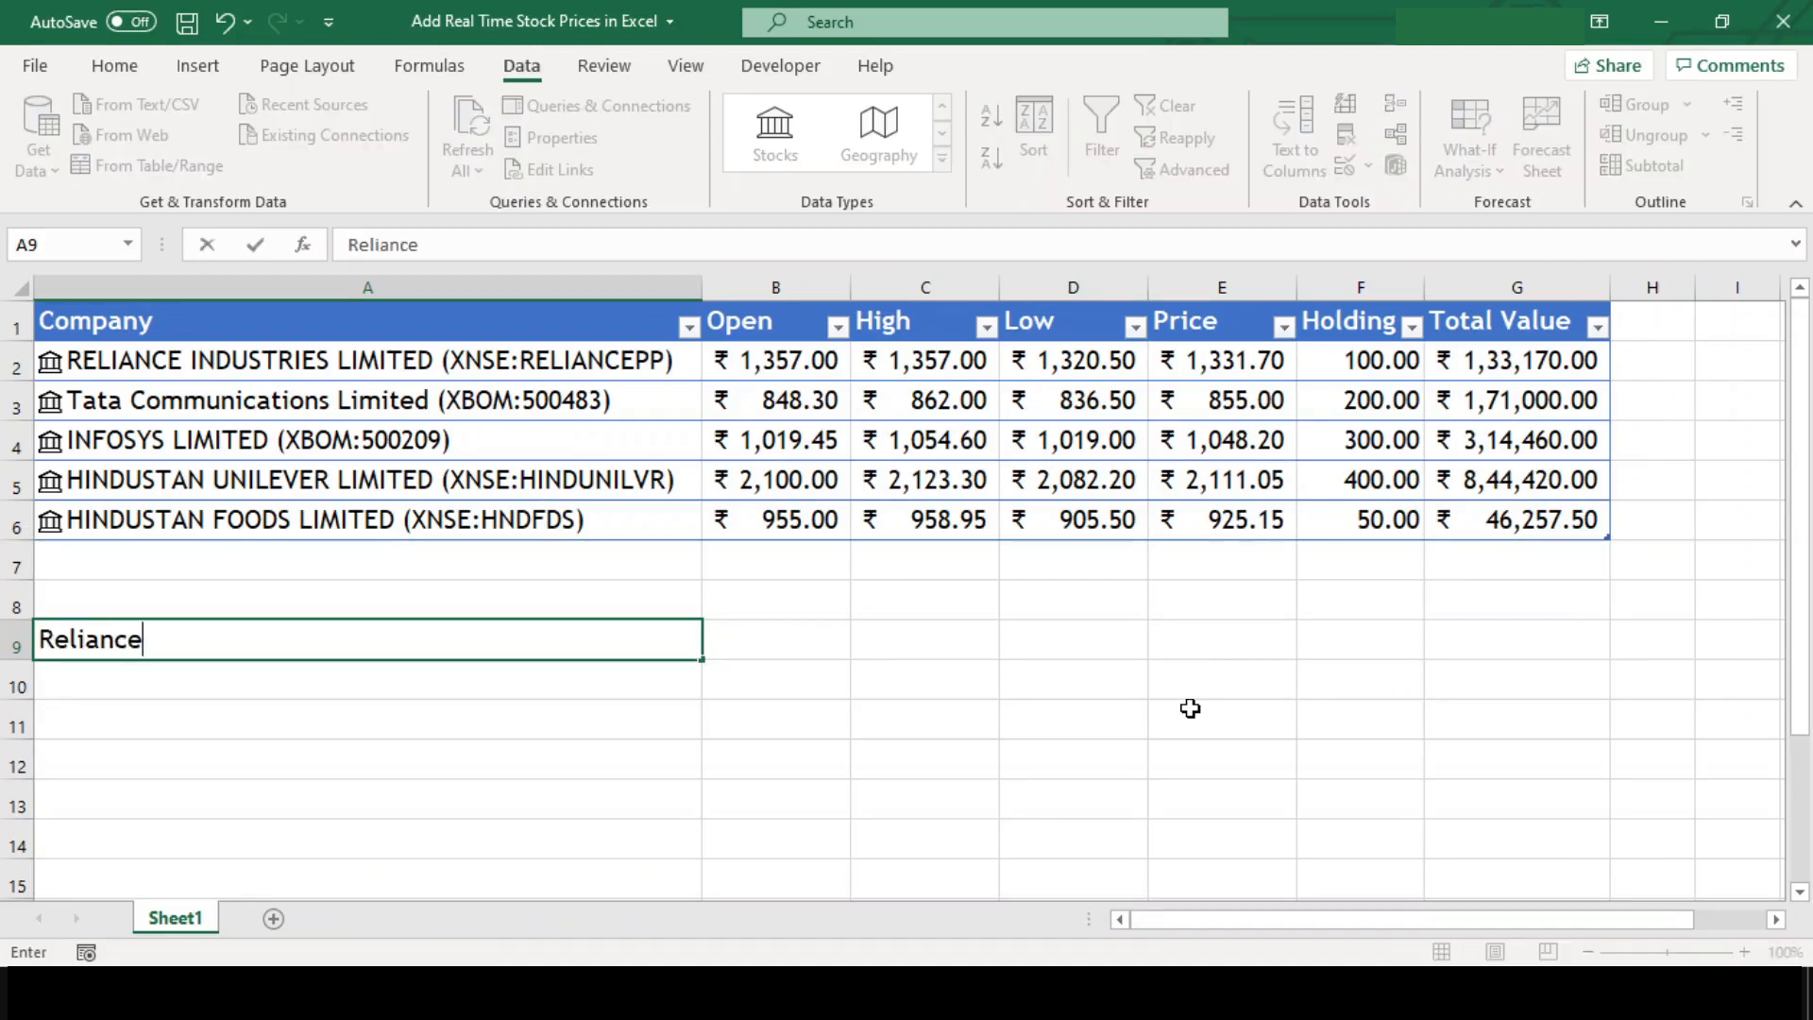
{"action": "type", "text": "pp"}
{"action": "key", "text": "Return"}
{"action": "type", "text": "Tatacomm"}
{"action": "key", "text": "Return"}
{"action": "type", "text": "infy"}
{"action": "key", "text": "Return"}
{"action": "type", "text": "hindunilvr"}
{"action": "key", "text": "Return"}
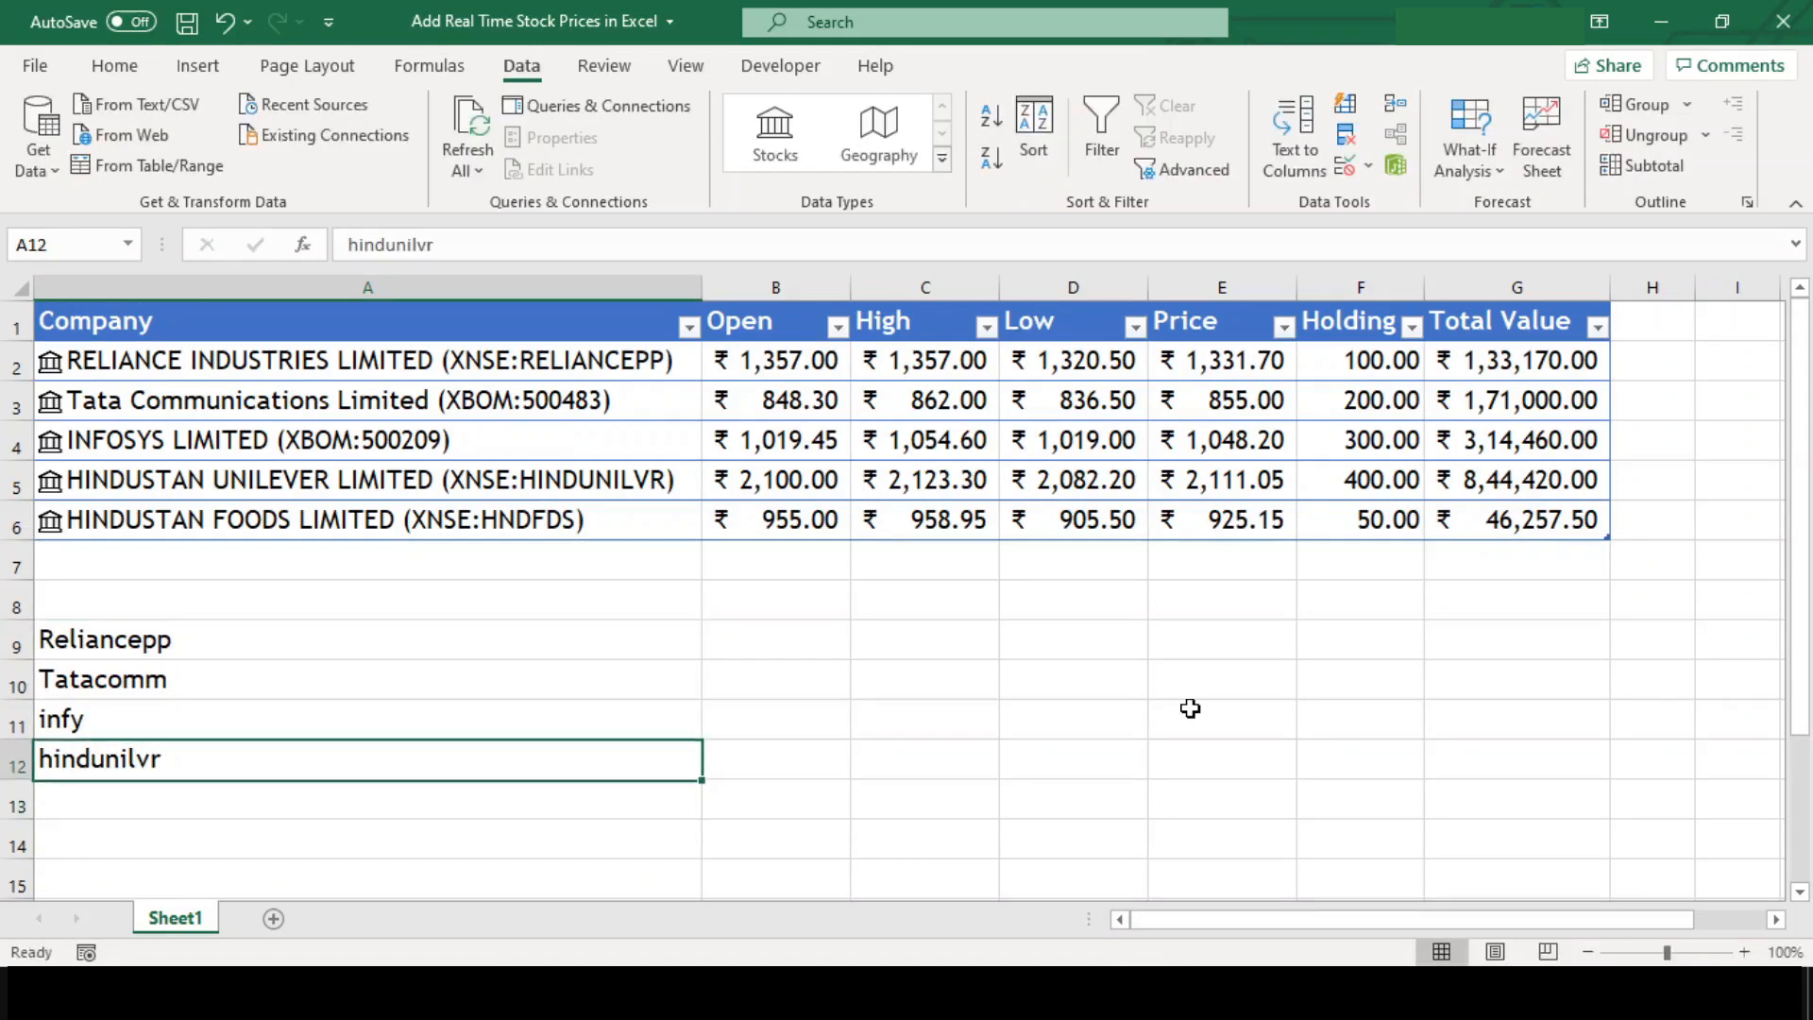
{"action": "key", "text": "Right"}
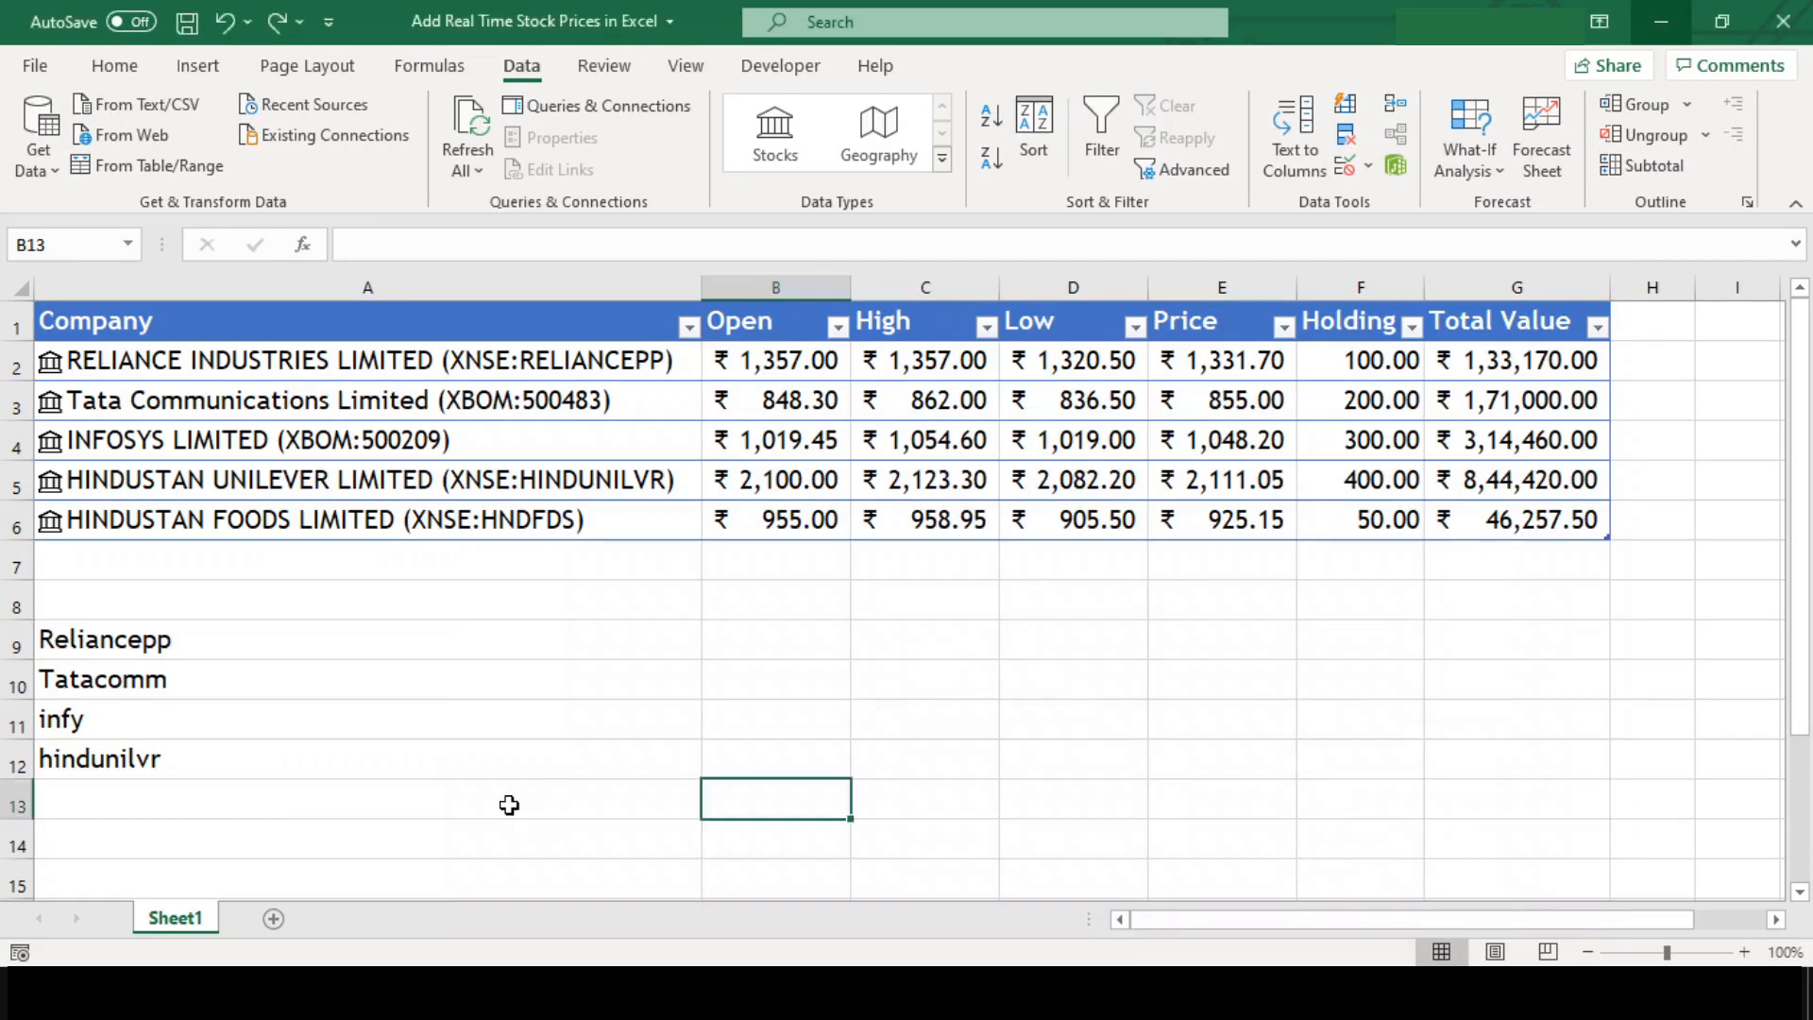
Step: Convert the four ticker symbols in A9:A12 to the Stocks data type
{"action": "left_click", "coordinate": [509, 805]}
{"action": "key", "text": "Up"}
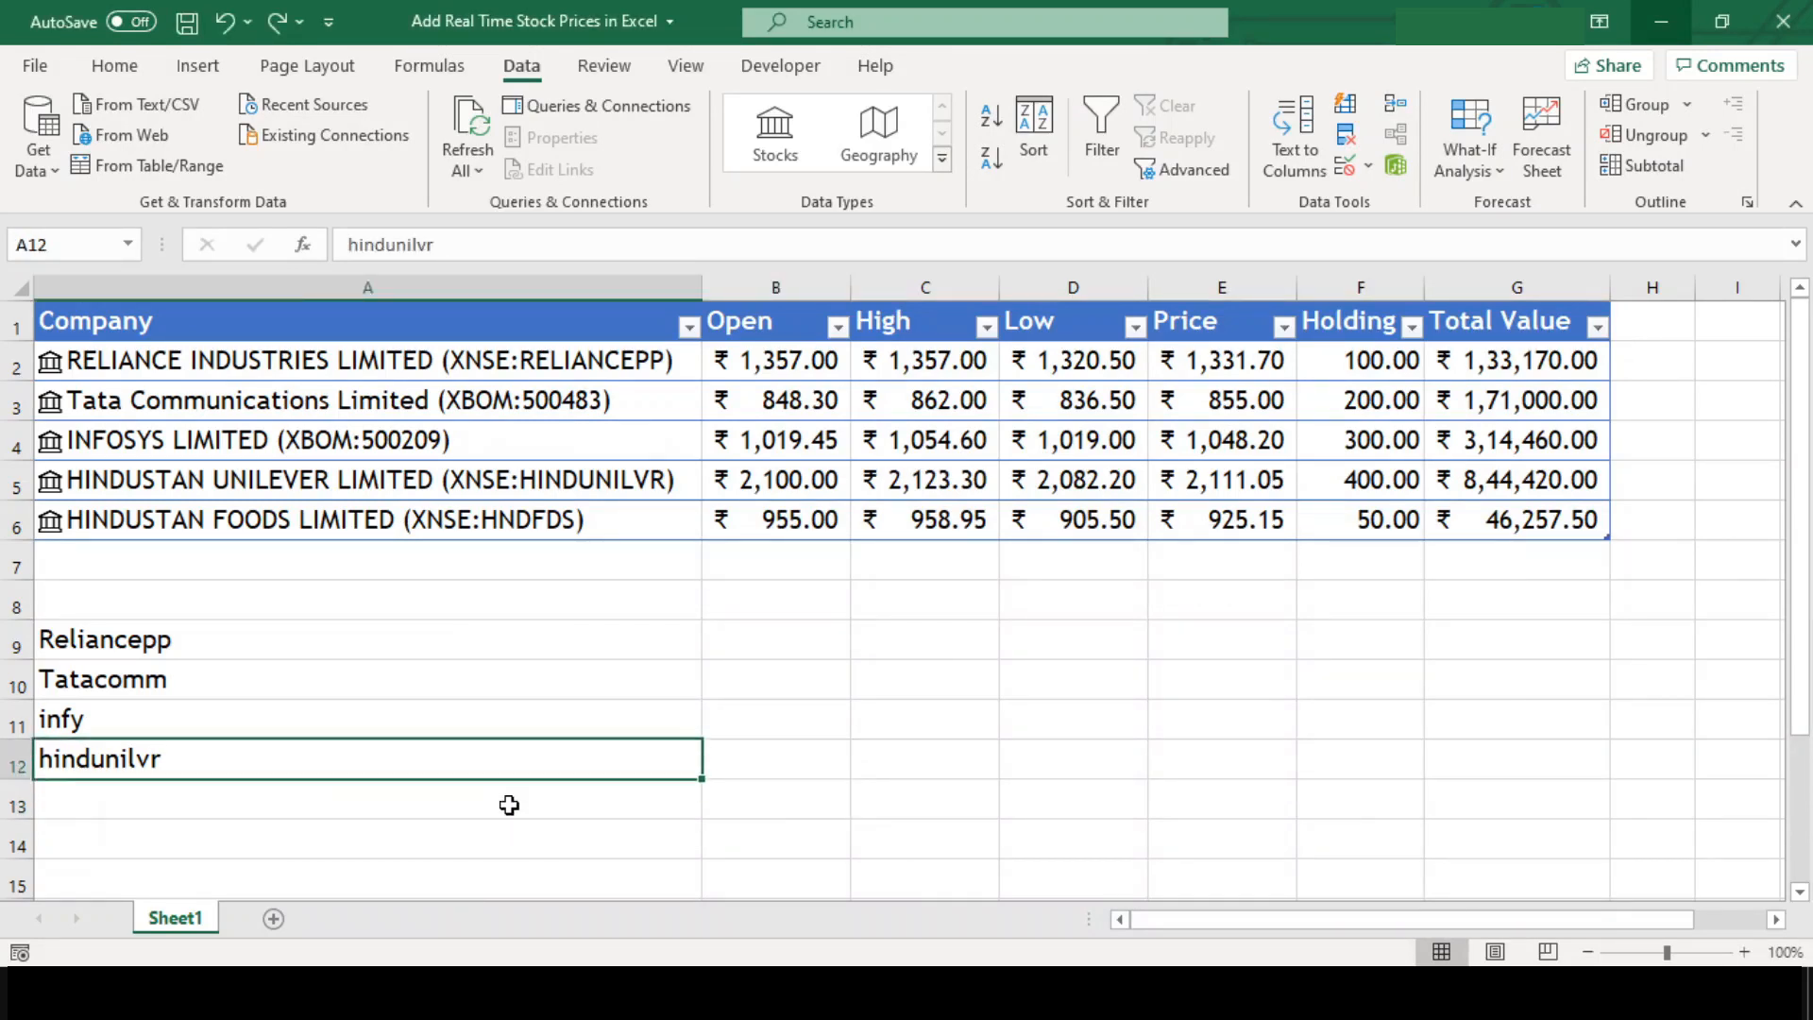
{"action": "key", "text": "shift+Up"}
{"action": "key", "text": "shift+Up"}
{"action": "key", "text": "shift+Up"}
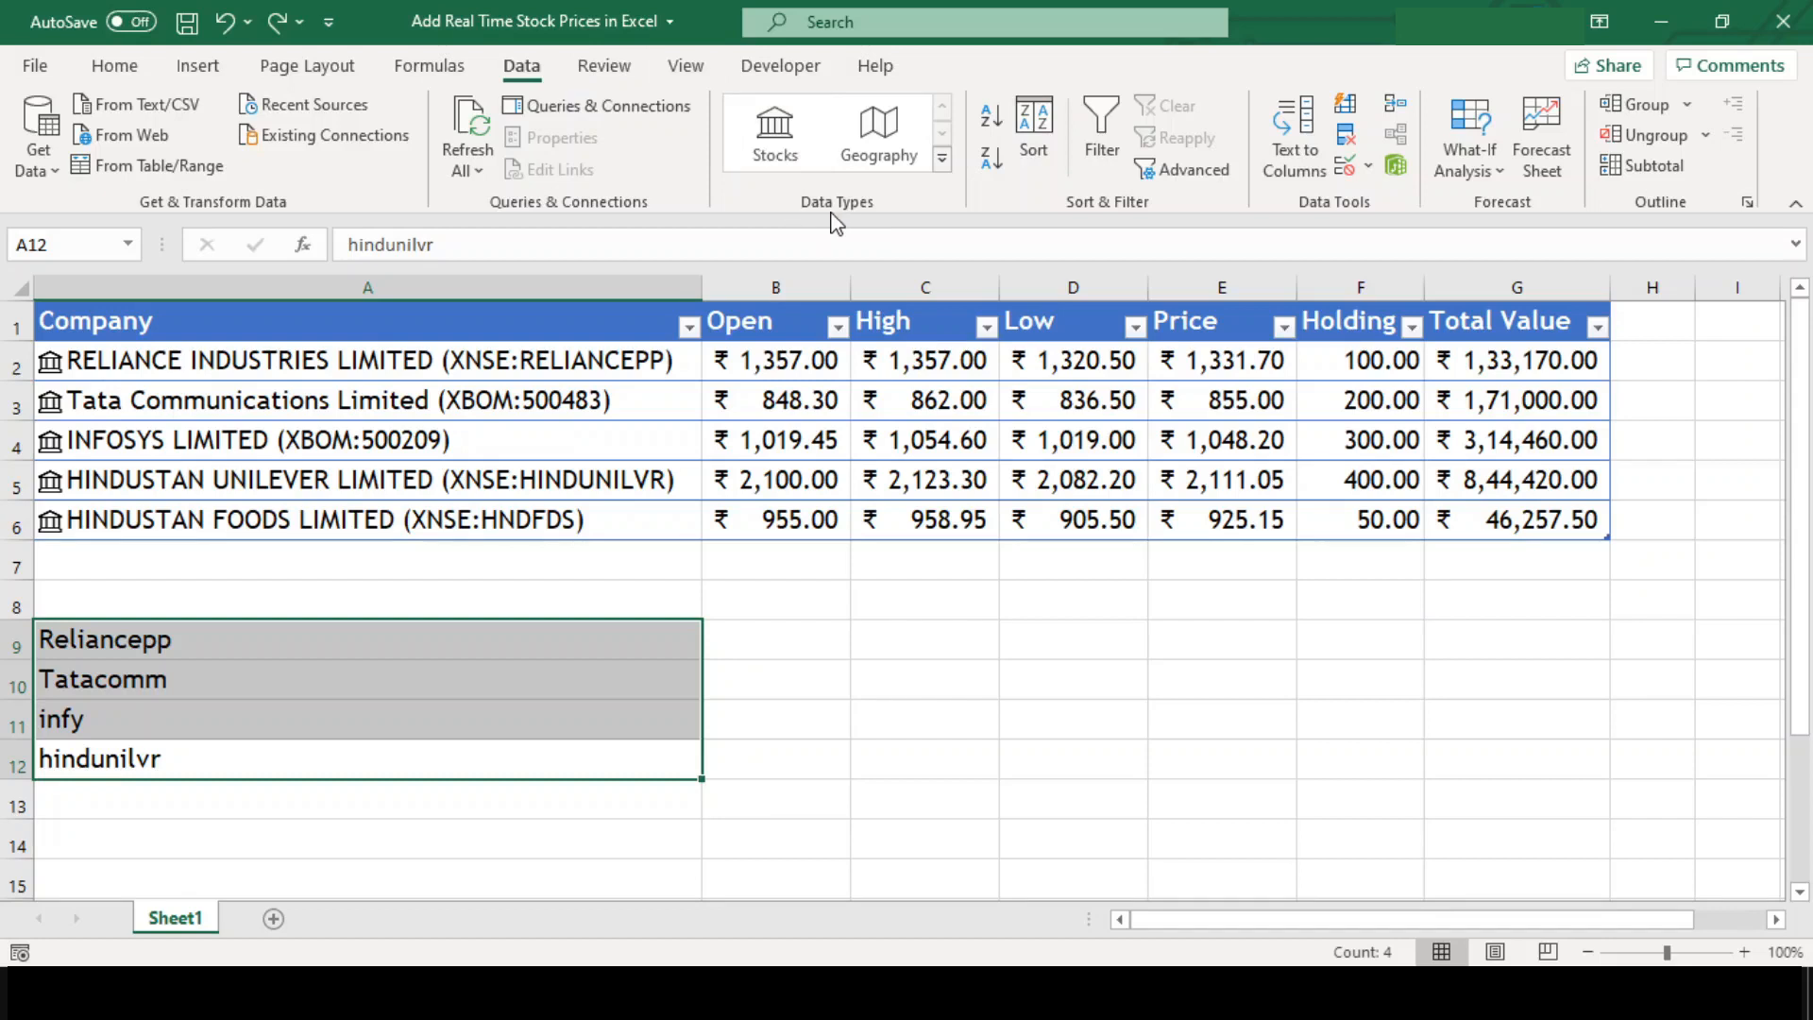
{"action": "left_click", "coordinate": [775, 141]}
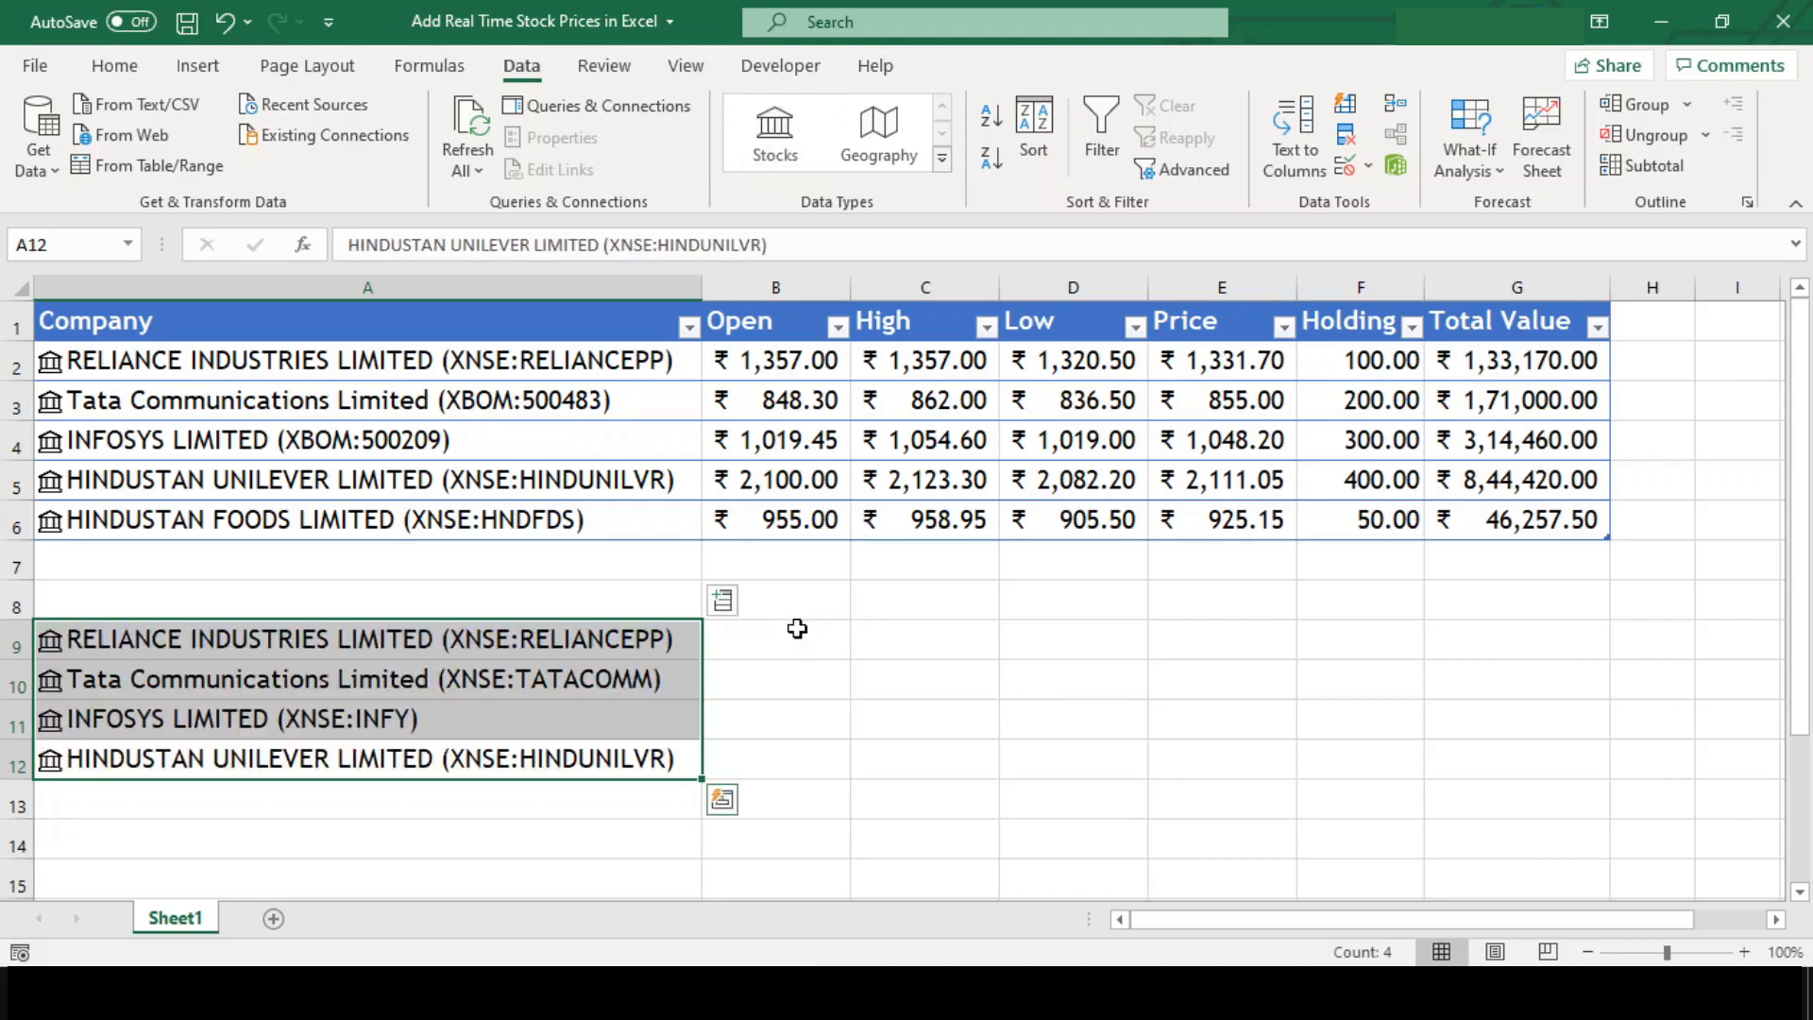
{"action": "left_click", "coordinate": [471, 645]}
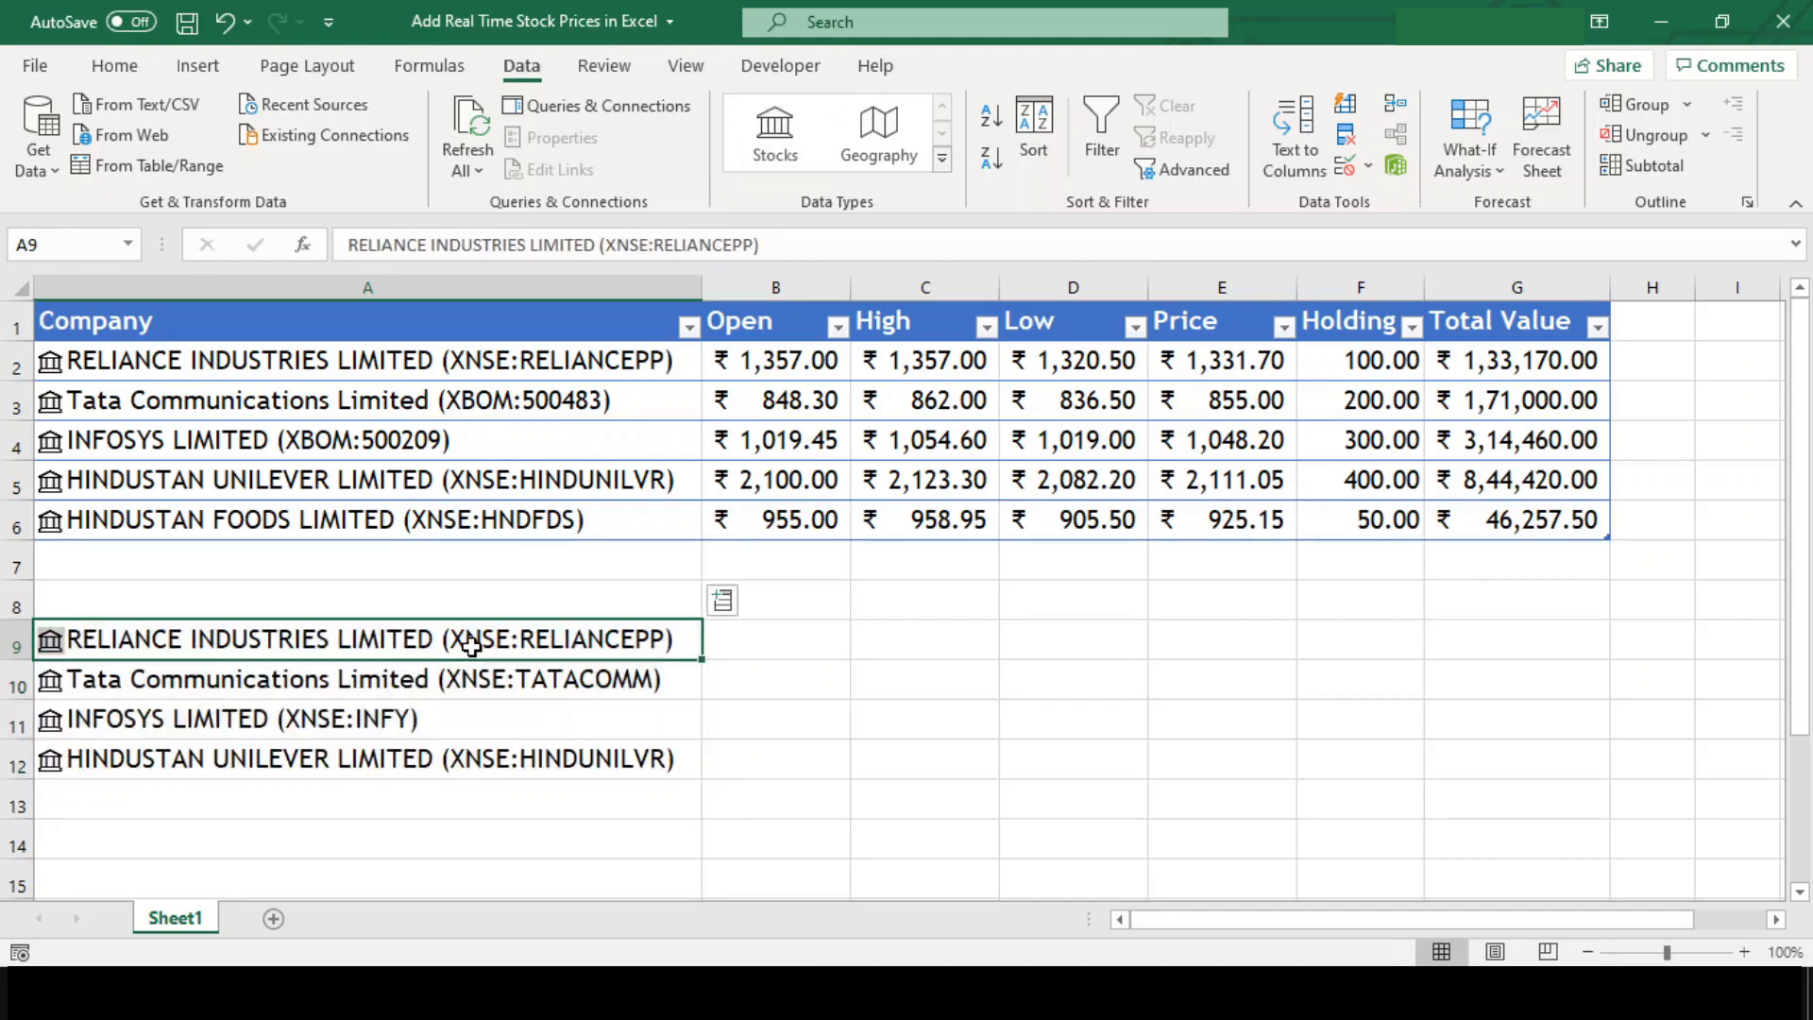
{"action": "key", "text": "shift+Down"}
{"action": "key", "text": "shift+Down"}
{"action": "key", "text": "shift+Down"}
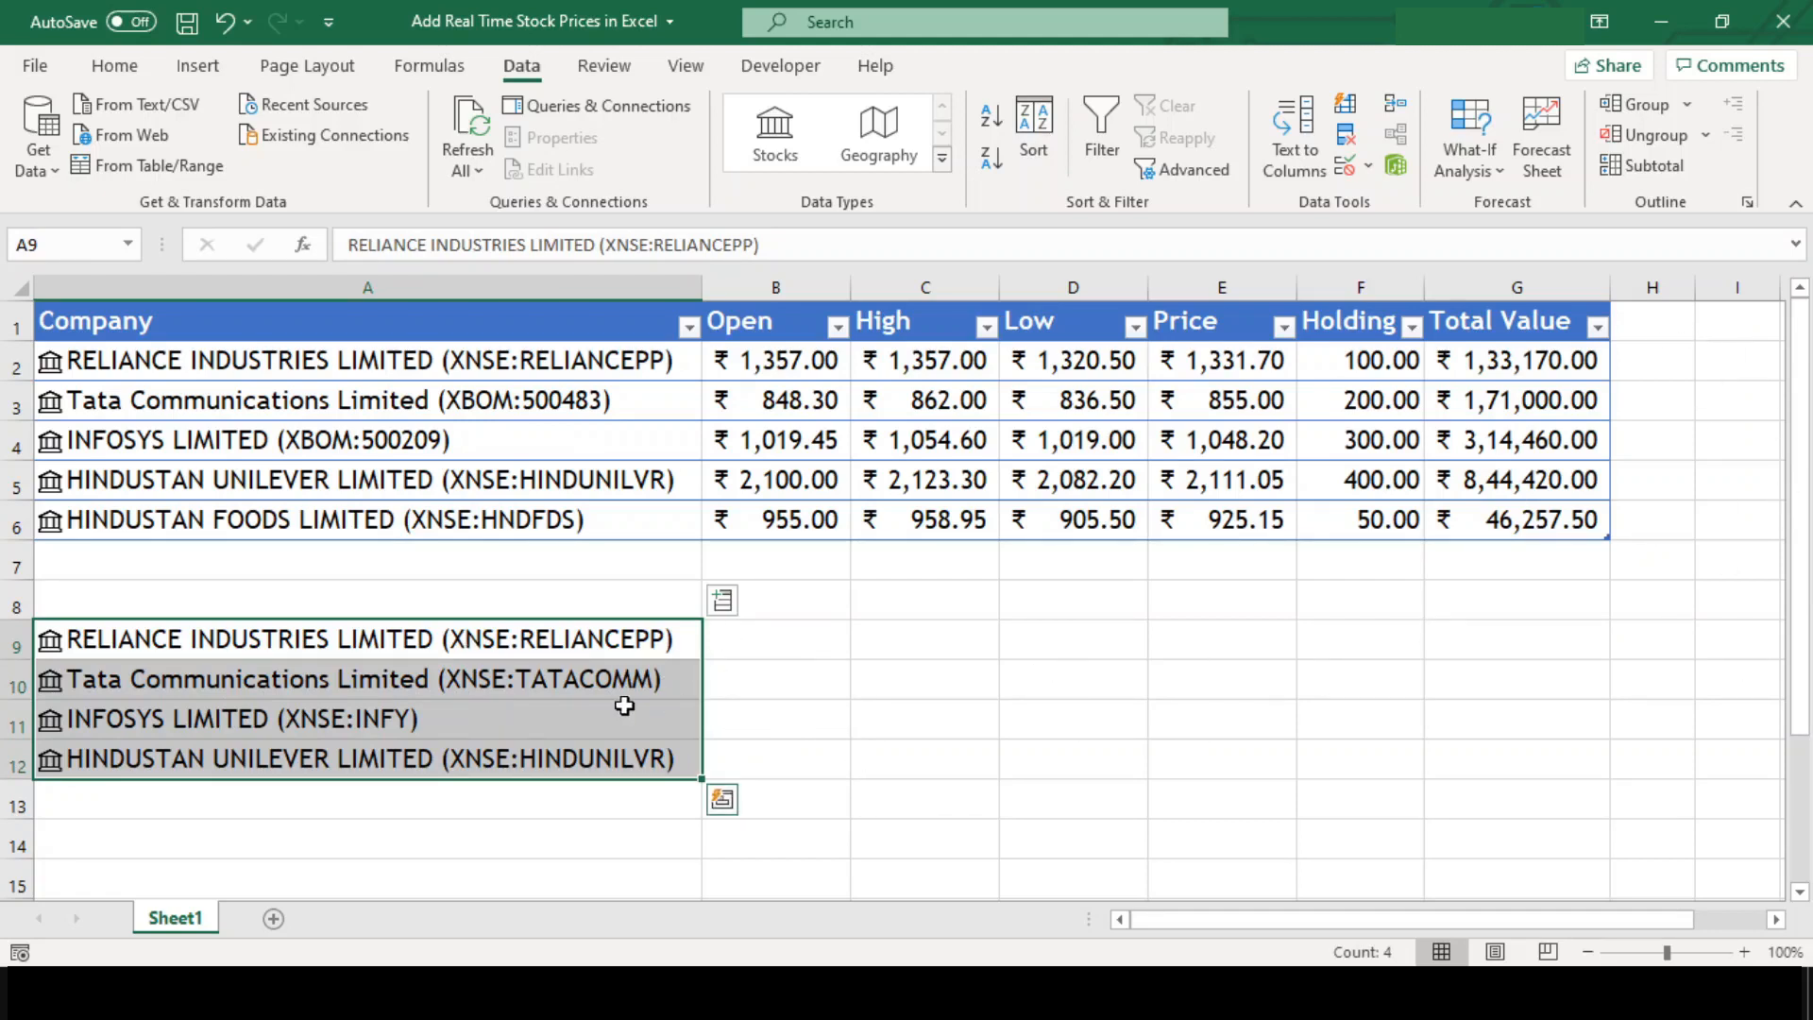
{"action": "key", "text": "Up"}
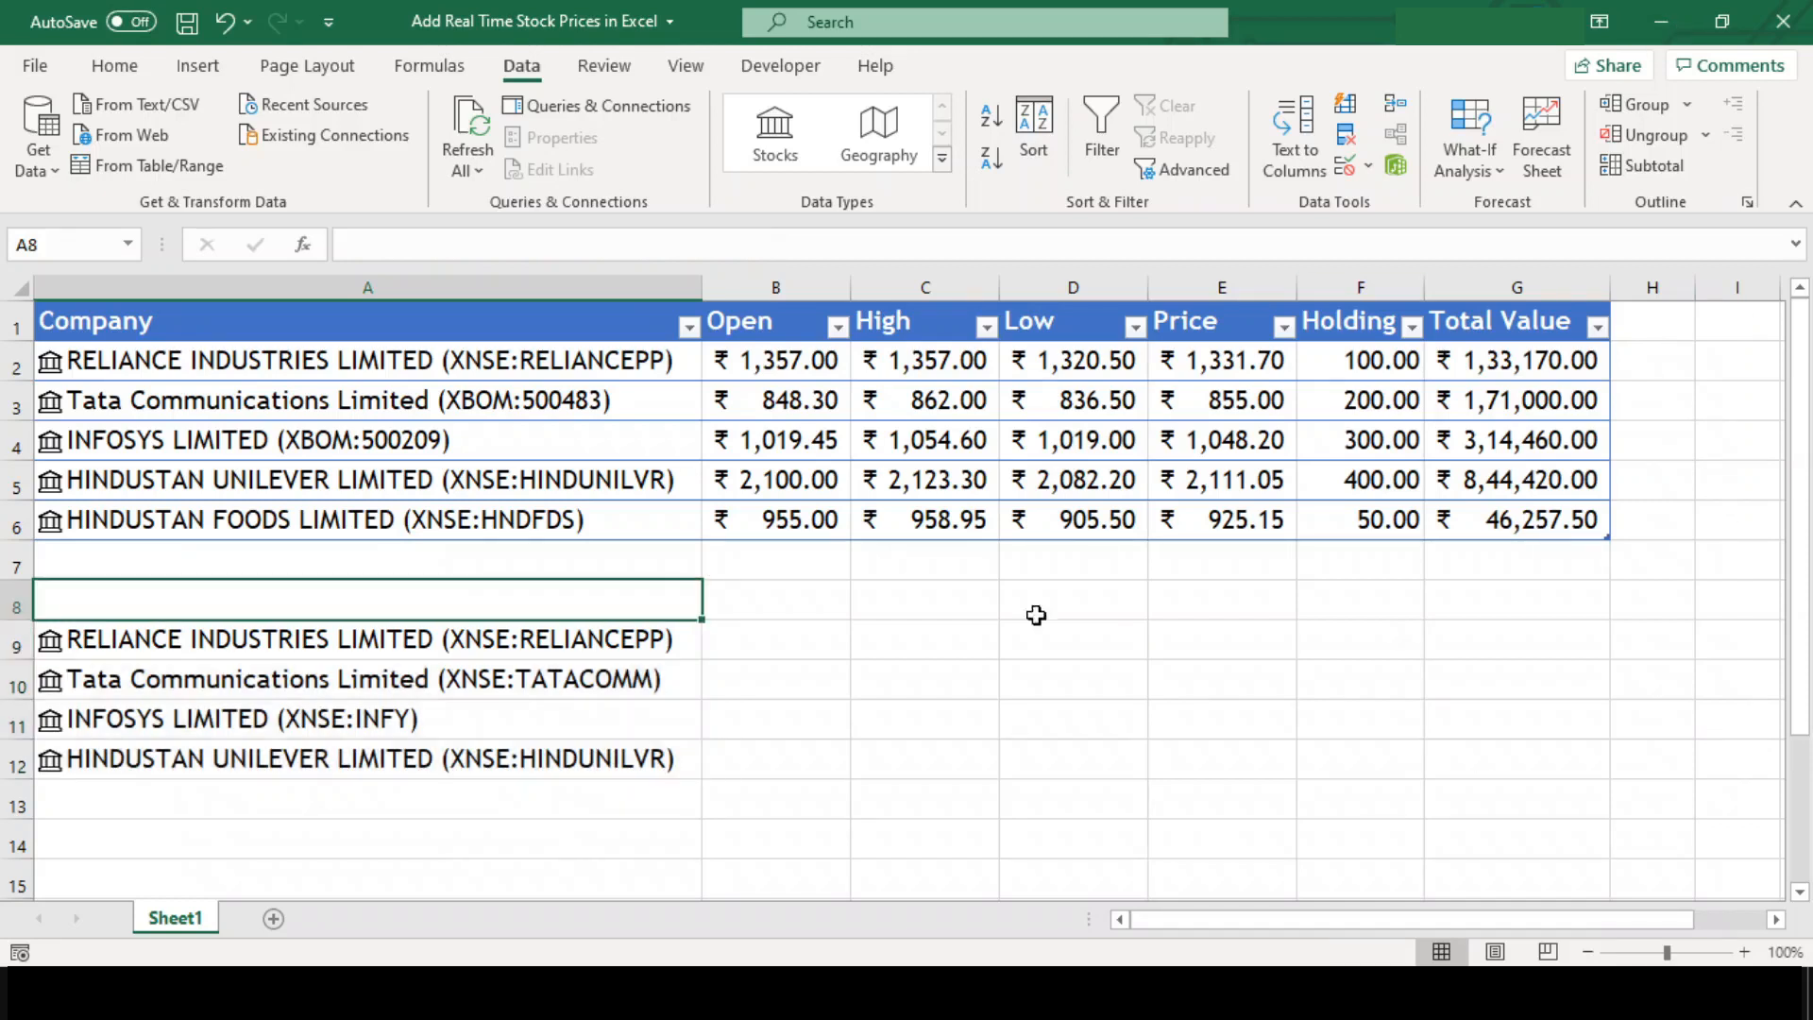
{"action": "left_click", "coordinate": [969, 668]}
{"action": "key", "text": "Left"}
{"action": "key", "text": "Left"}
{"action": "key", "text": "Up"}
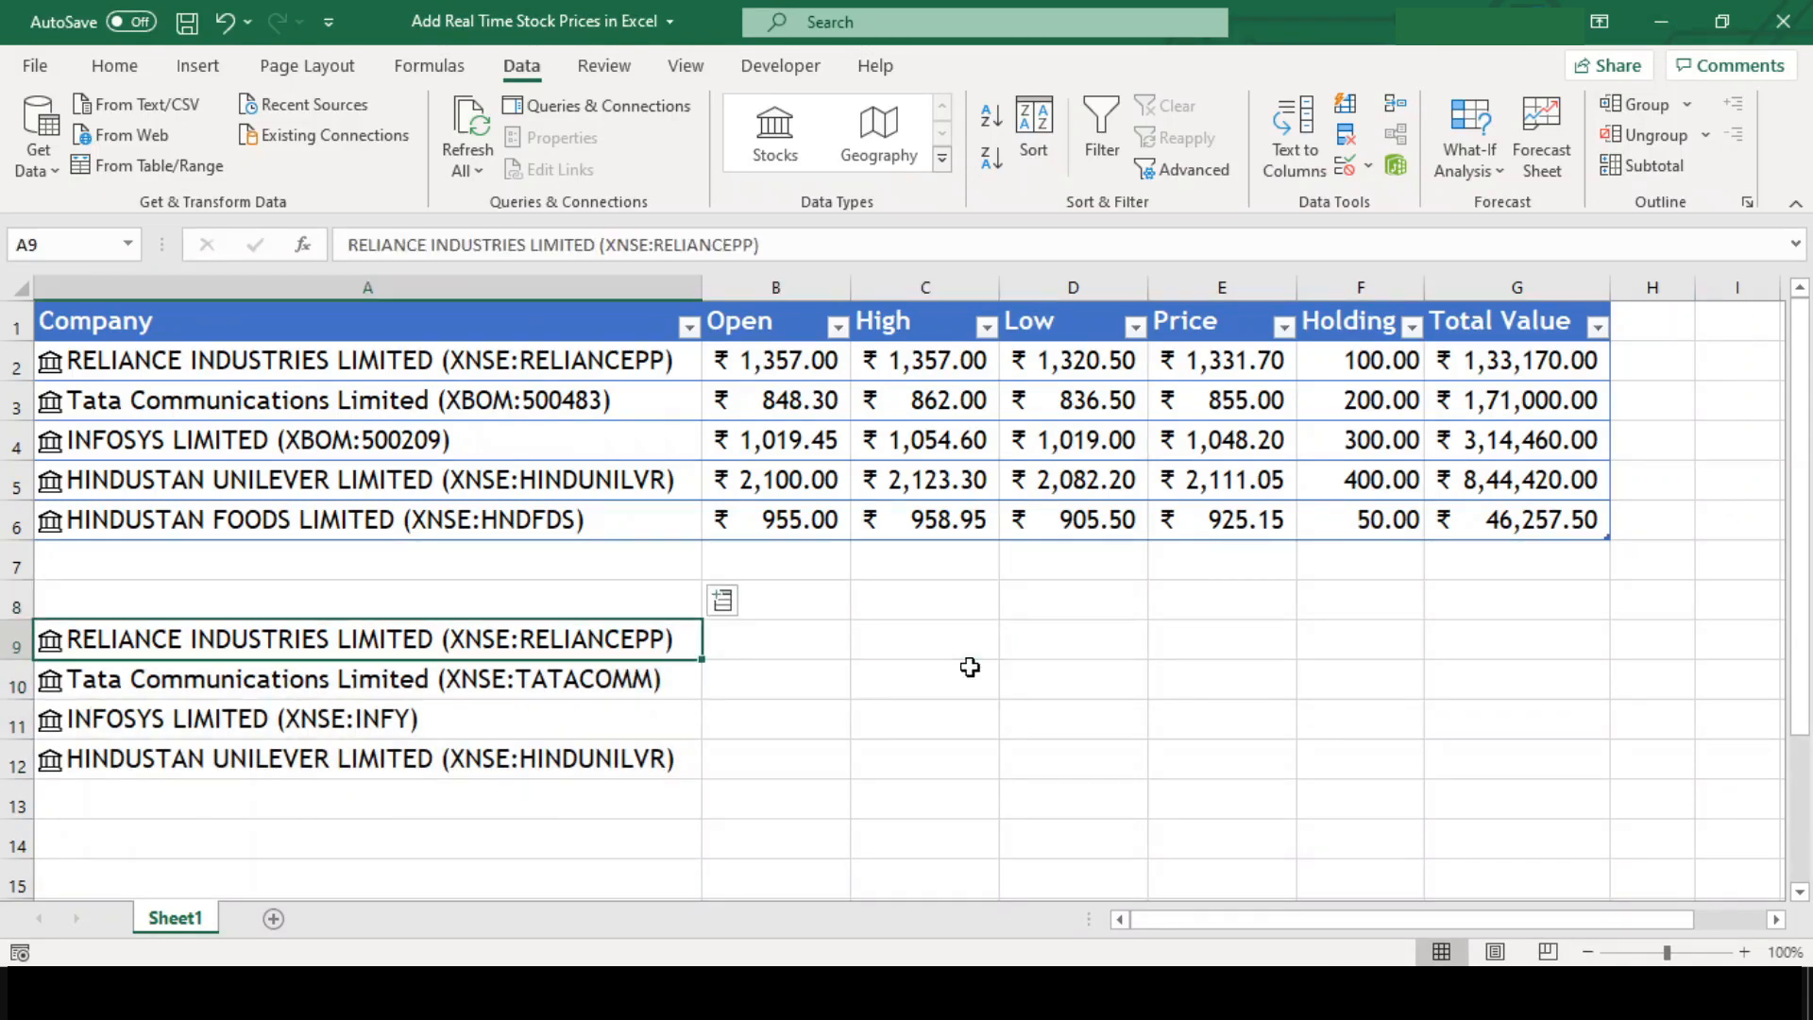
{"action": "key", "text": "Up"}
{"action": "key", "text": "Down"}
{"action": "key", "text": "shift+Down"}
{"action": "key", "text": "shift+Down"}
{"action": "key", "text": "shift+Down"}
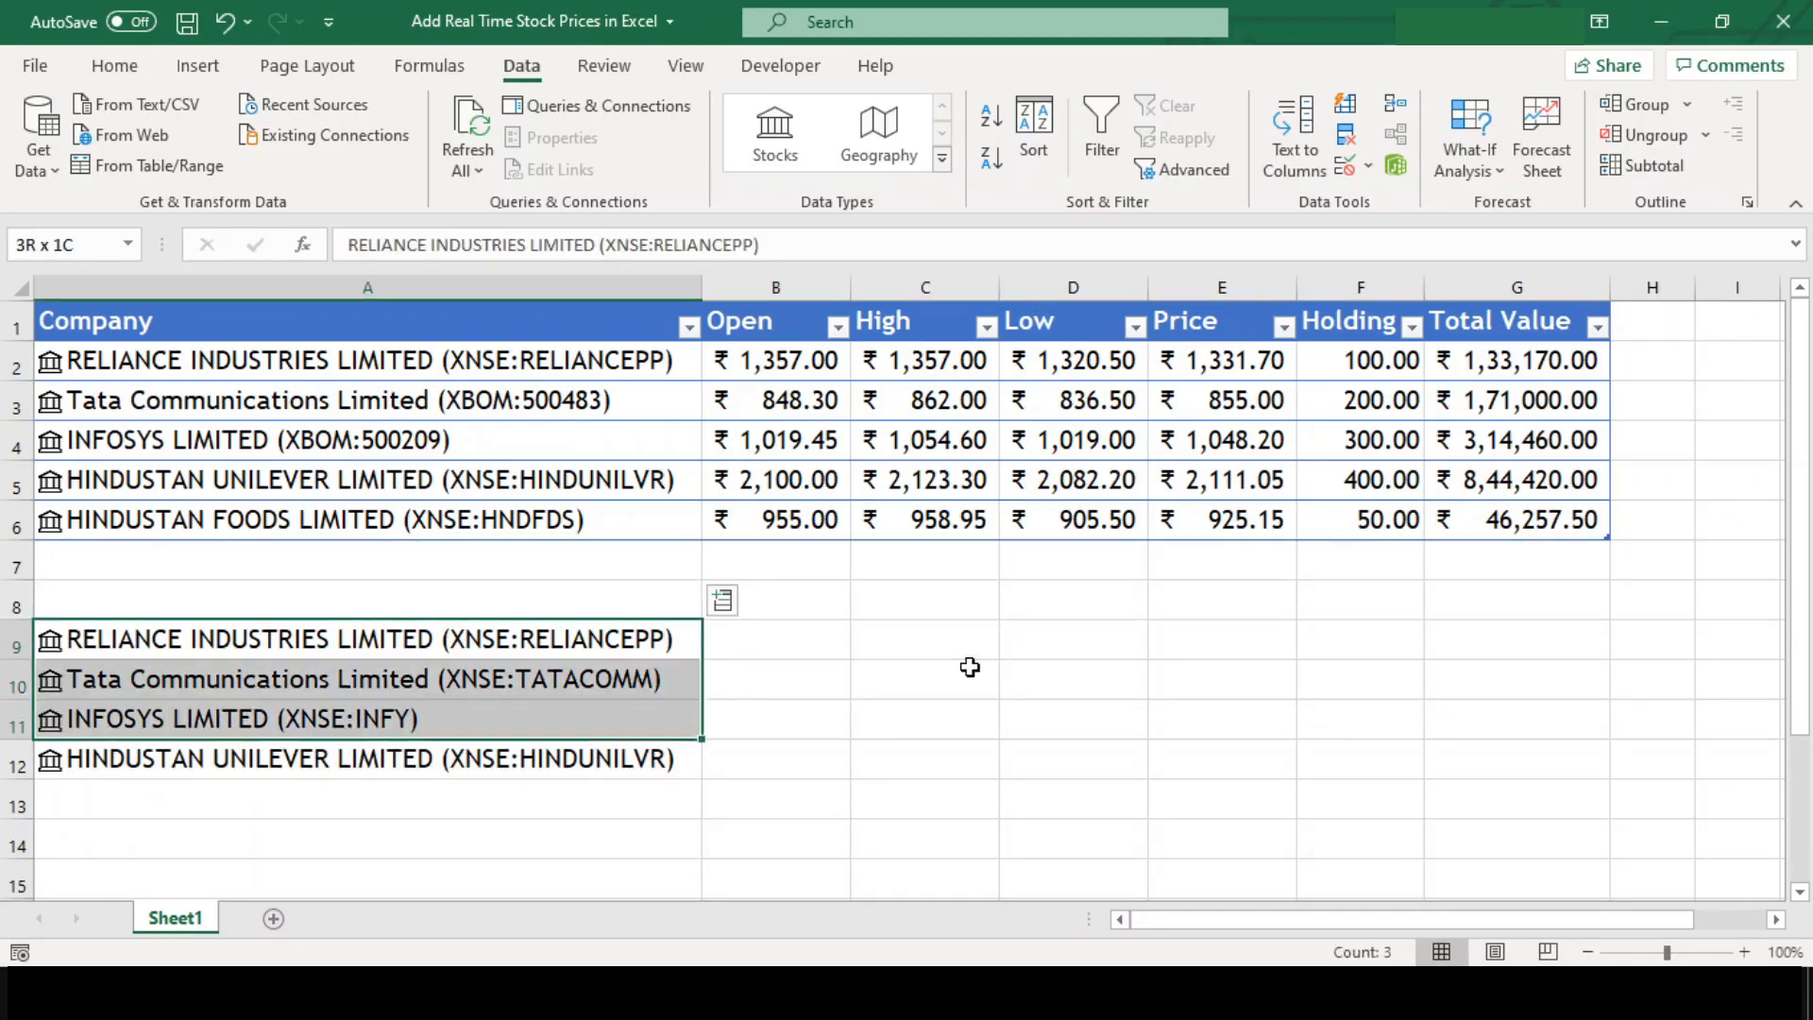
{"action": "key", "text": "Right"}
{"action": "key", "text": "Left"}
Step: Create a table from A9:A12 without existing headers and name its column header Company
{"action": "key", "text": "shift+Down"}
{"action": "key", "text": "shift+Down"}
{"action": "key", "text": "shift+Down"}
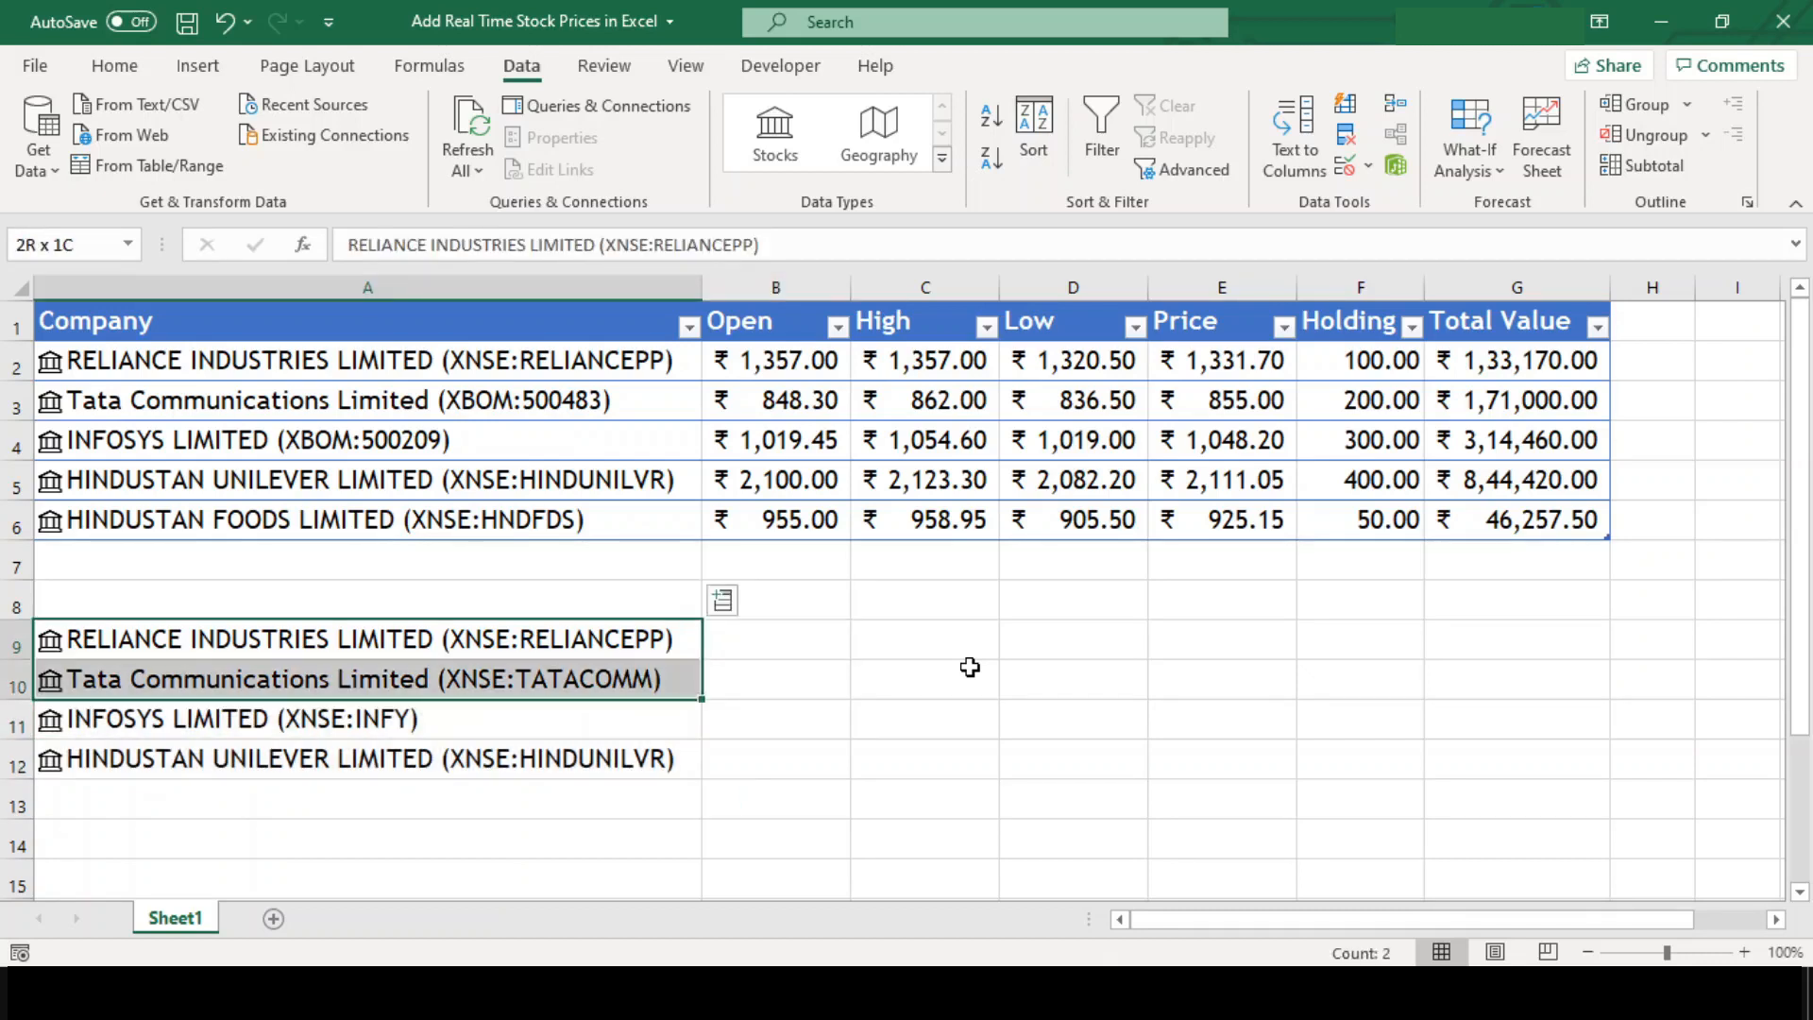
{"action": "key", "text": "ctrl+t"}
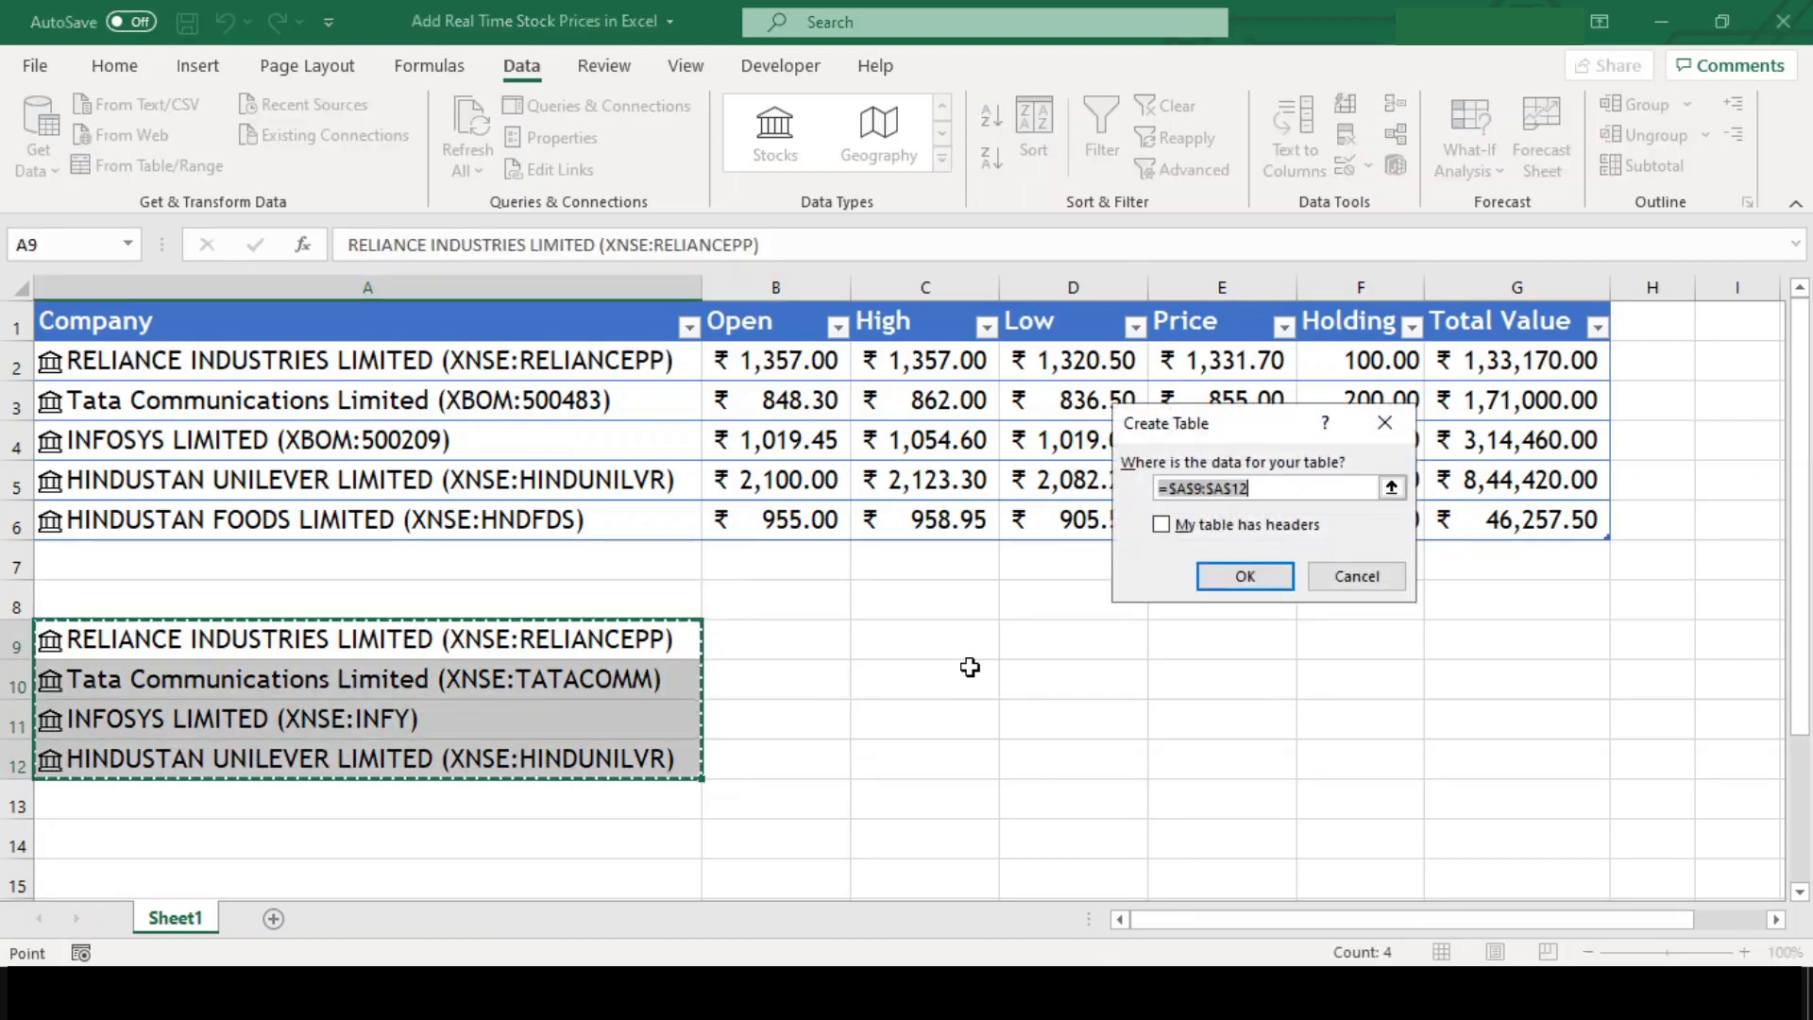
{"action": "left_click", "coordinate": [1239, 578]}
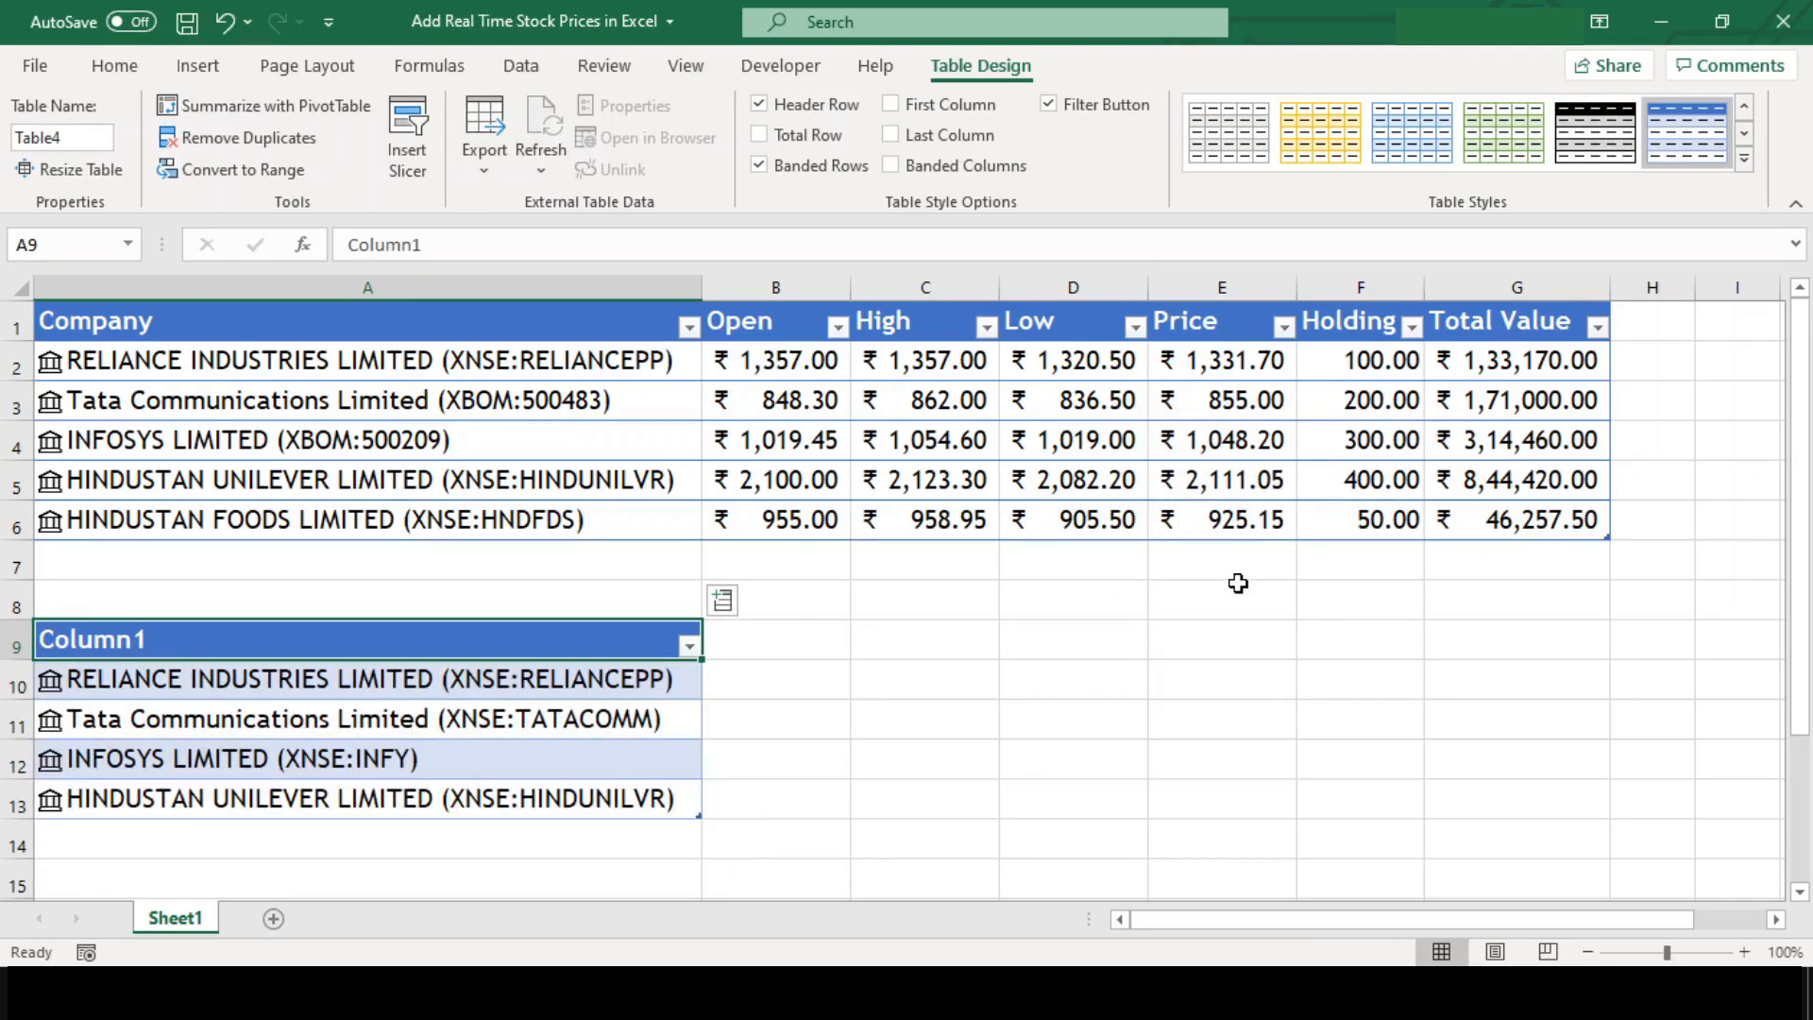
{"action": "type", "text": "Compa"}
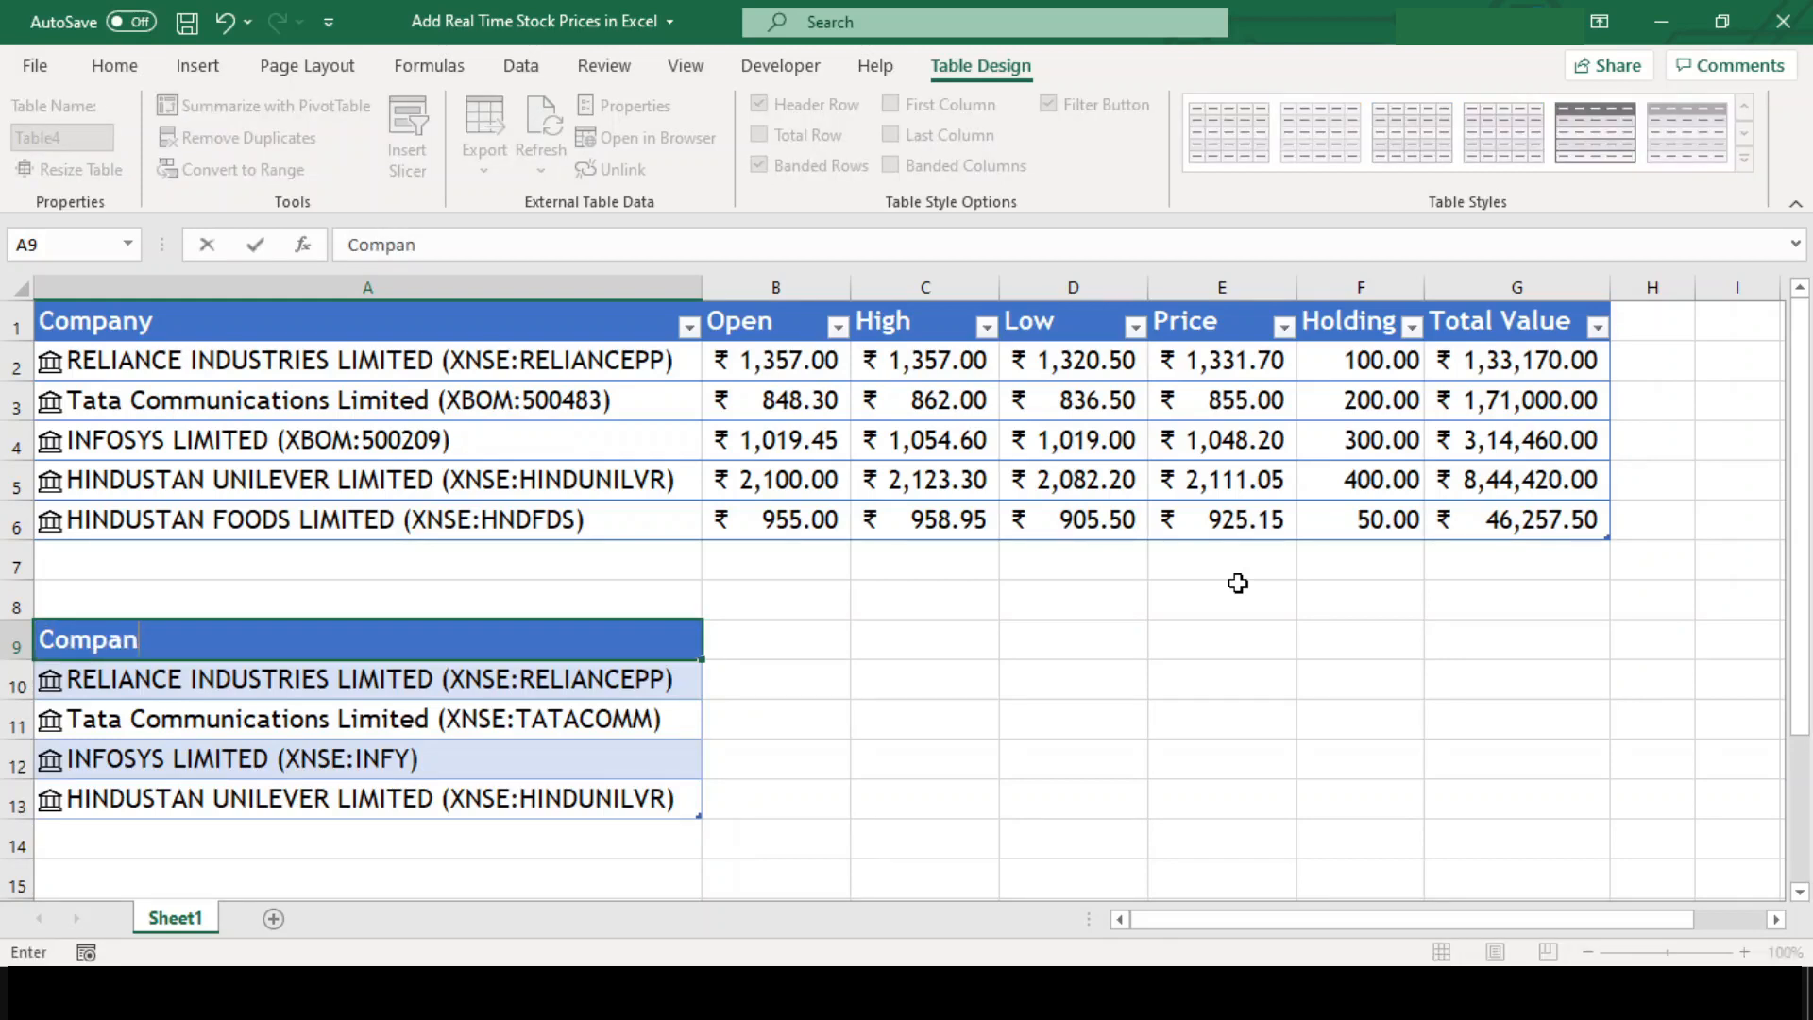
{"action": "type", "text": "ny"}
{"action": "key", "text": "Return"}
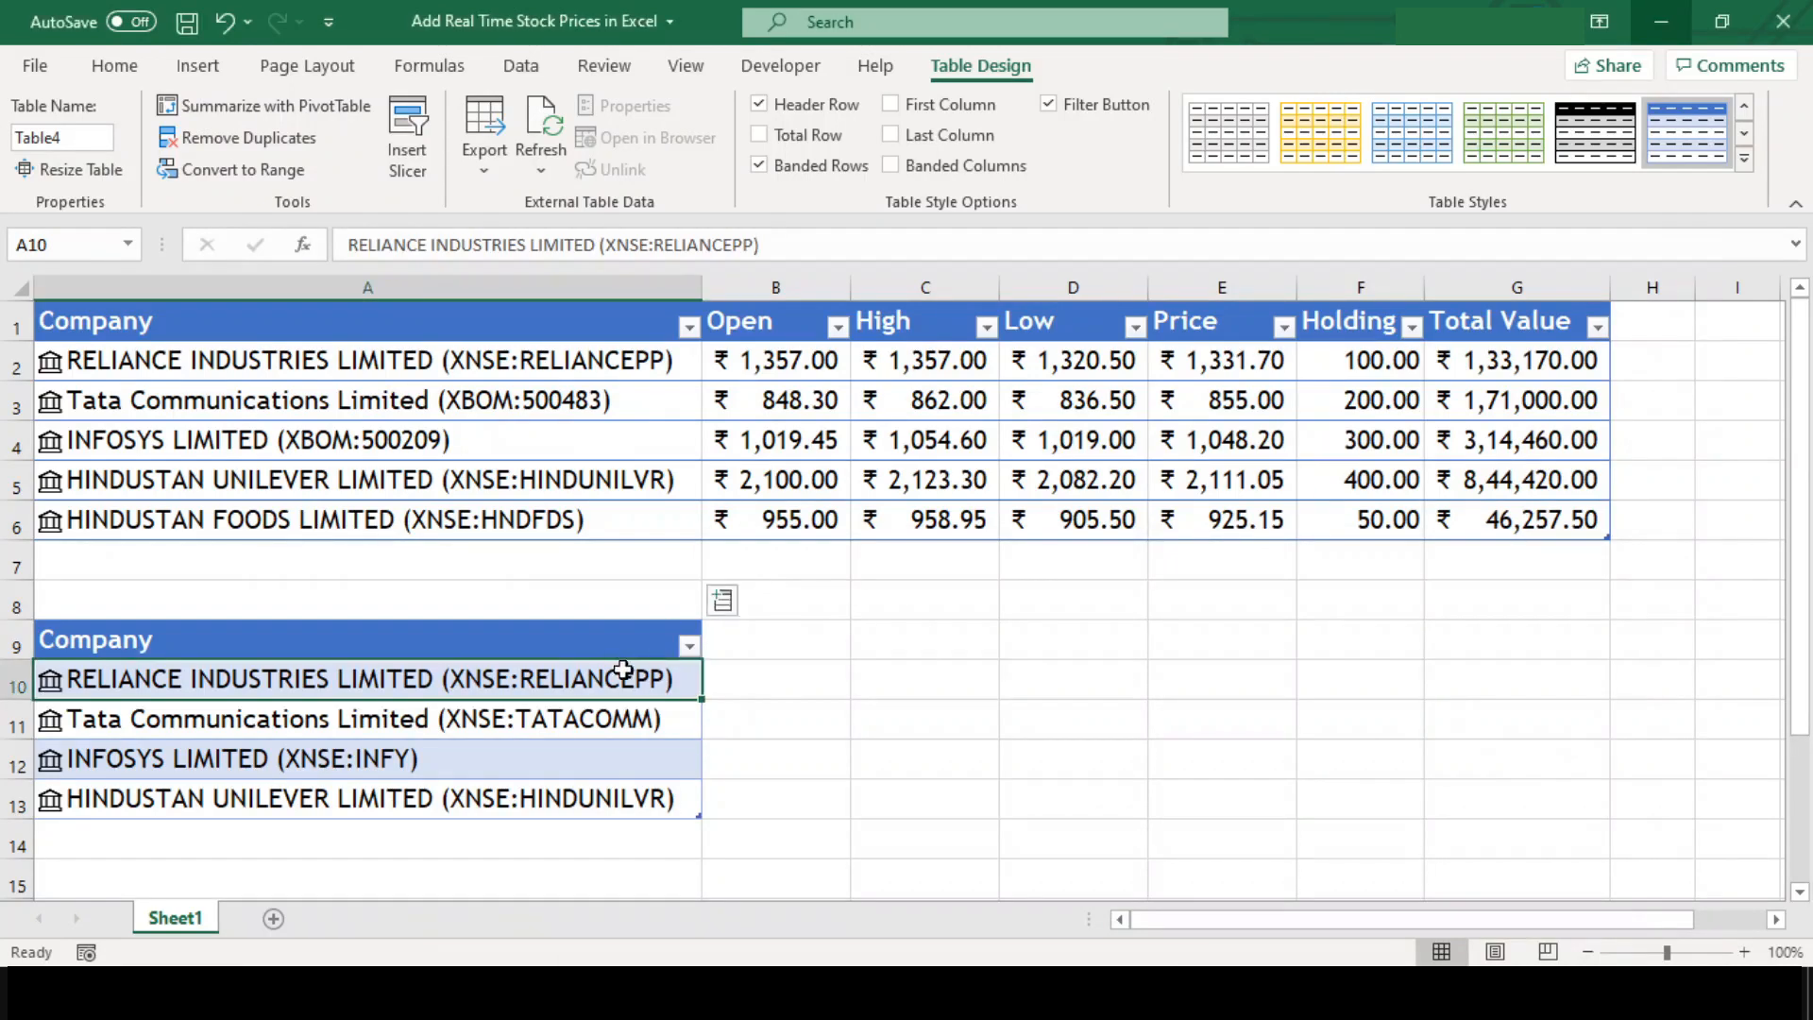
Step: Look through the stock data fields available for the companies in the new table
{"action": "left_click", "coordinate": [619, 715]}
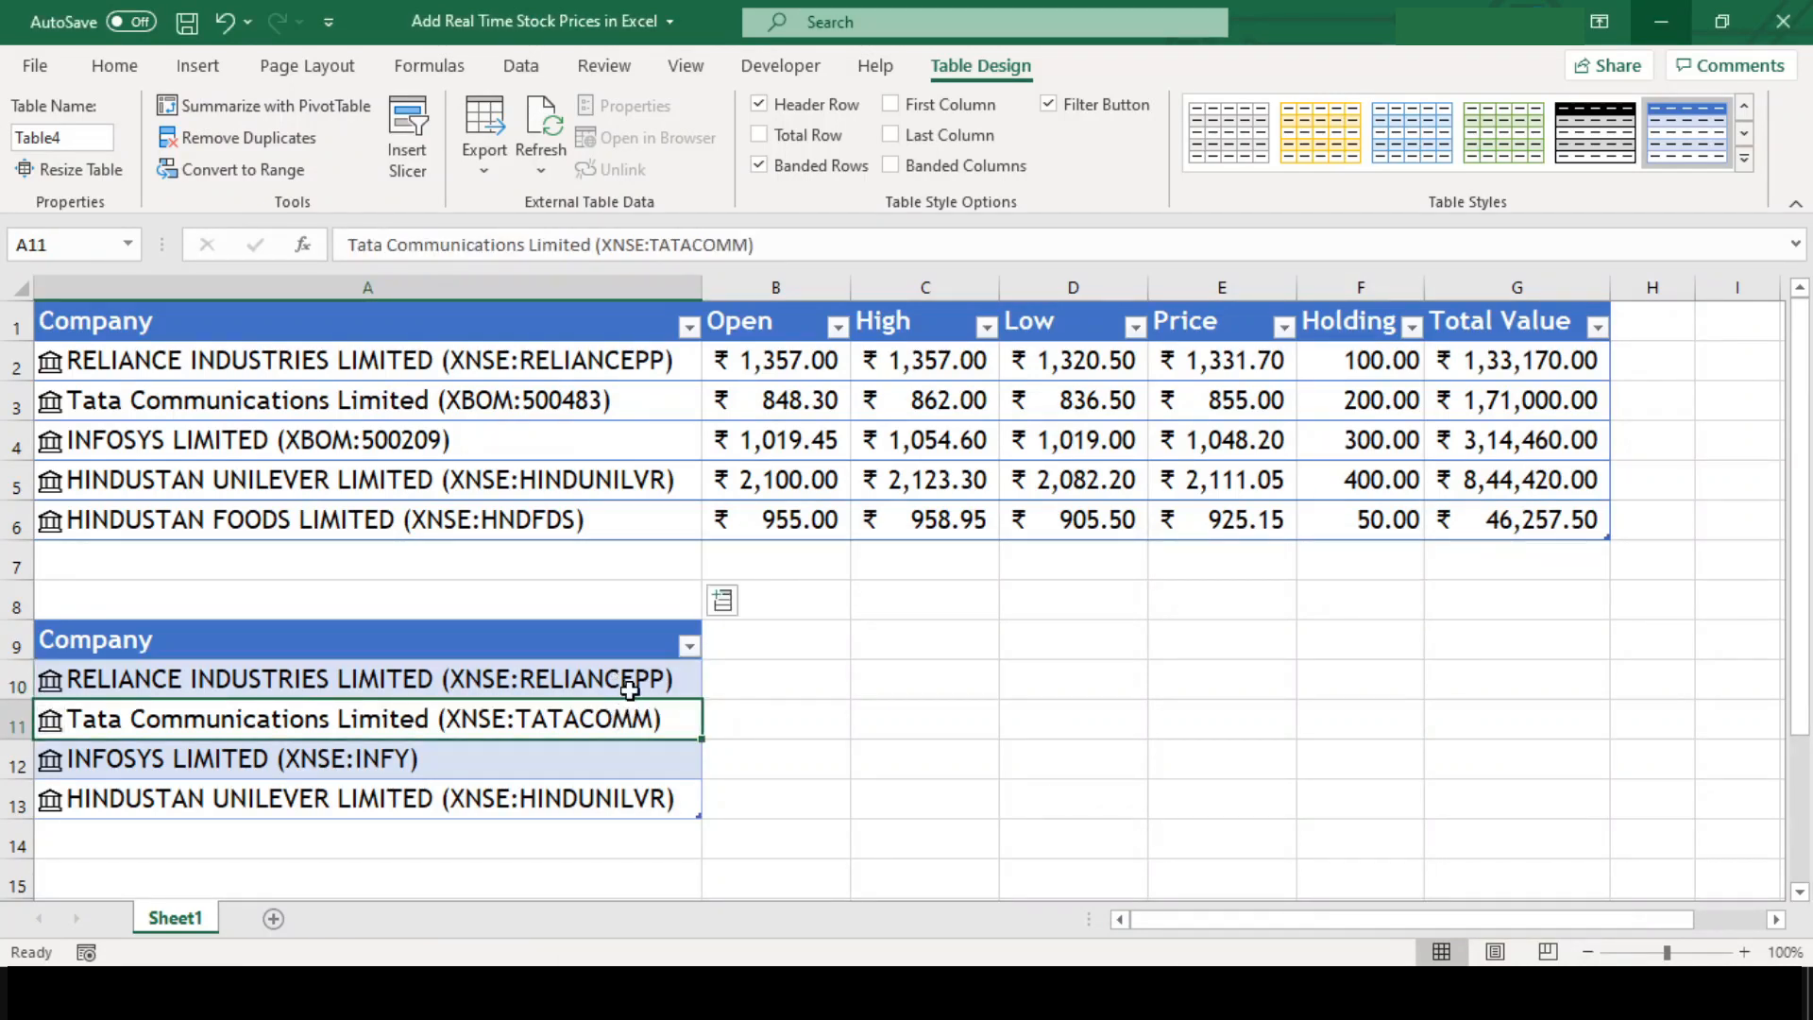
{"action": "left_click", "coordinate": [629, 688]}
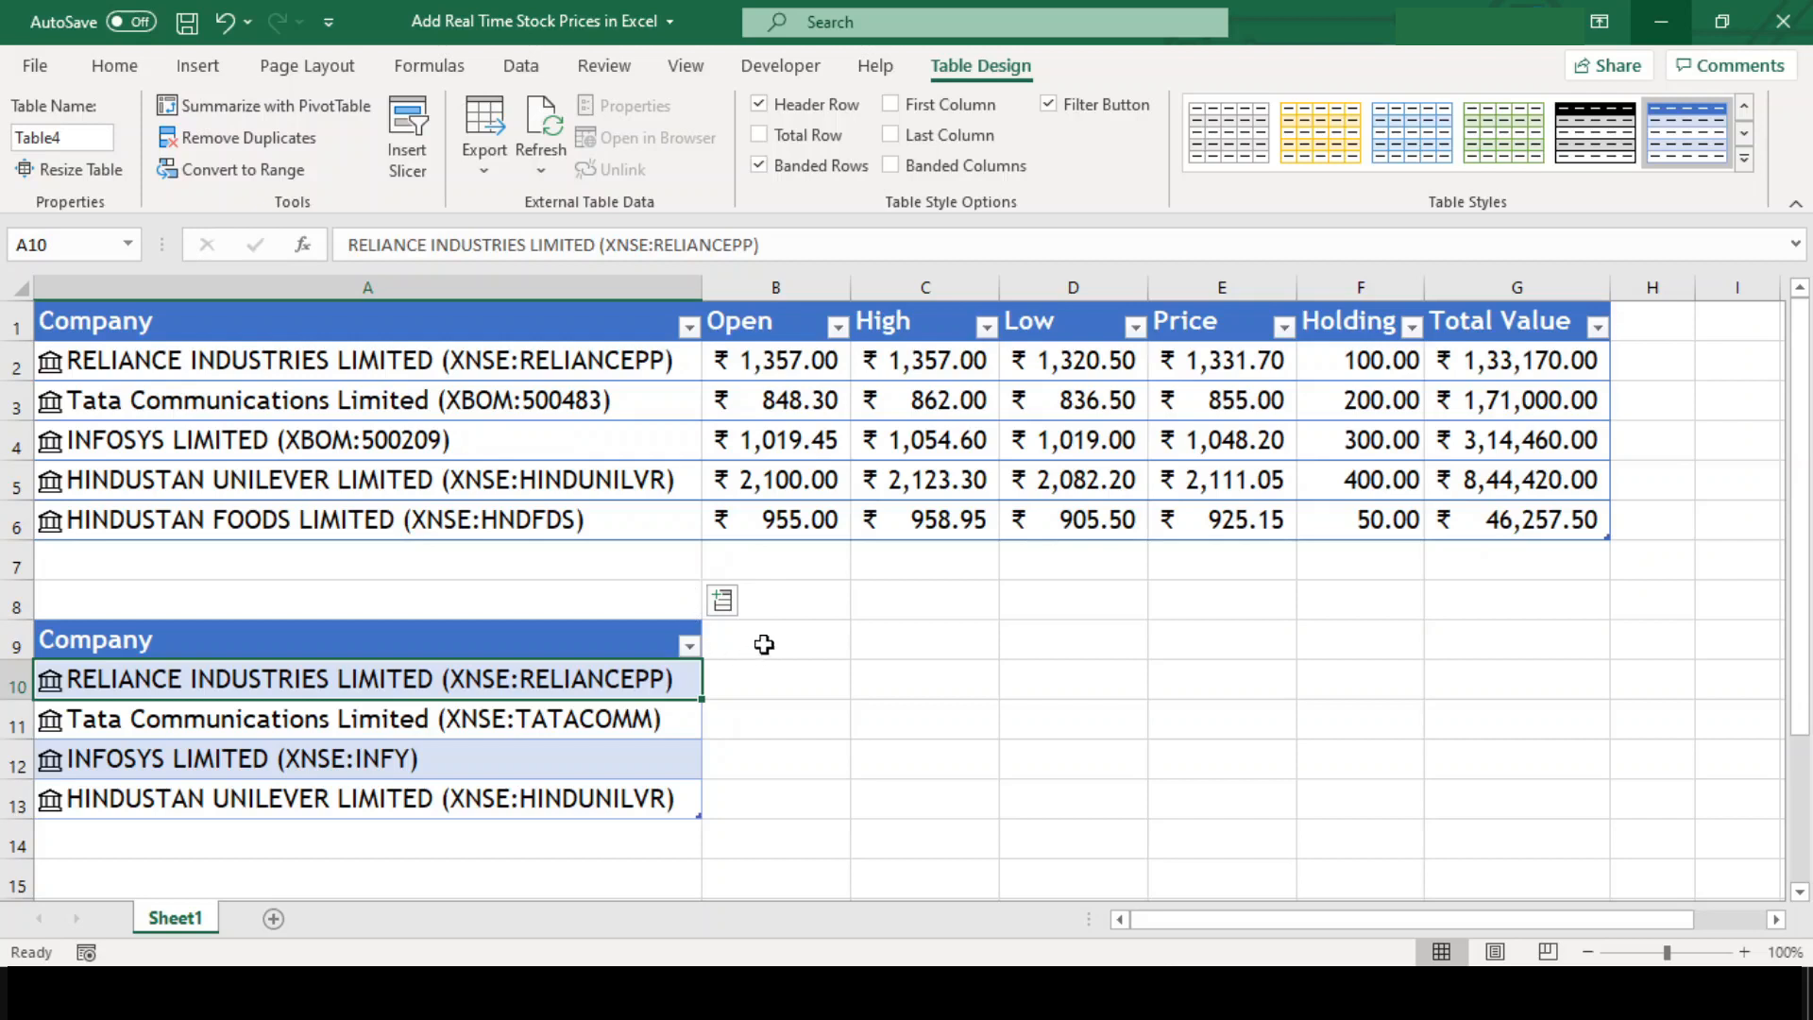
{"action": "left_click", "coordinate": [723, 603]}
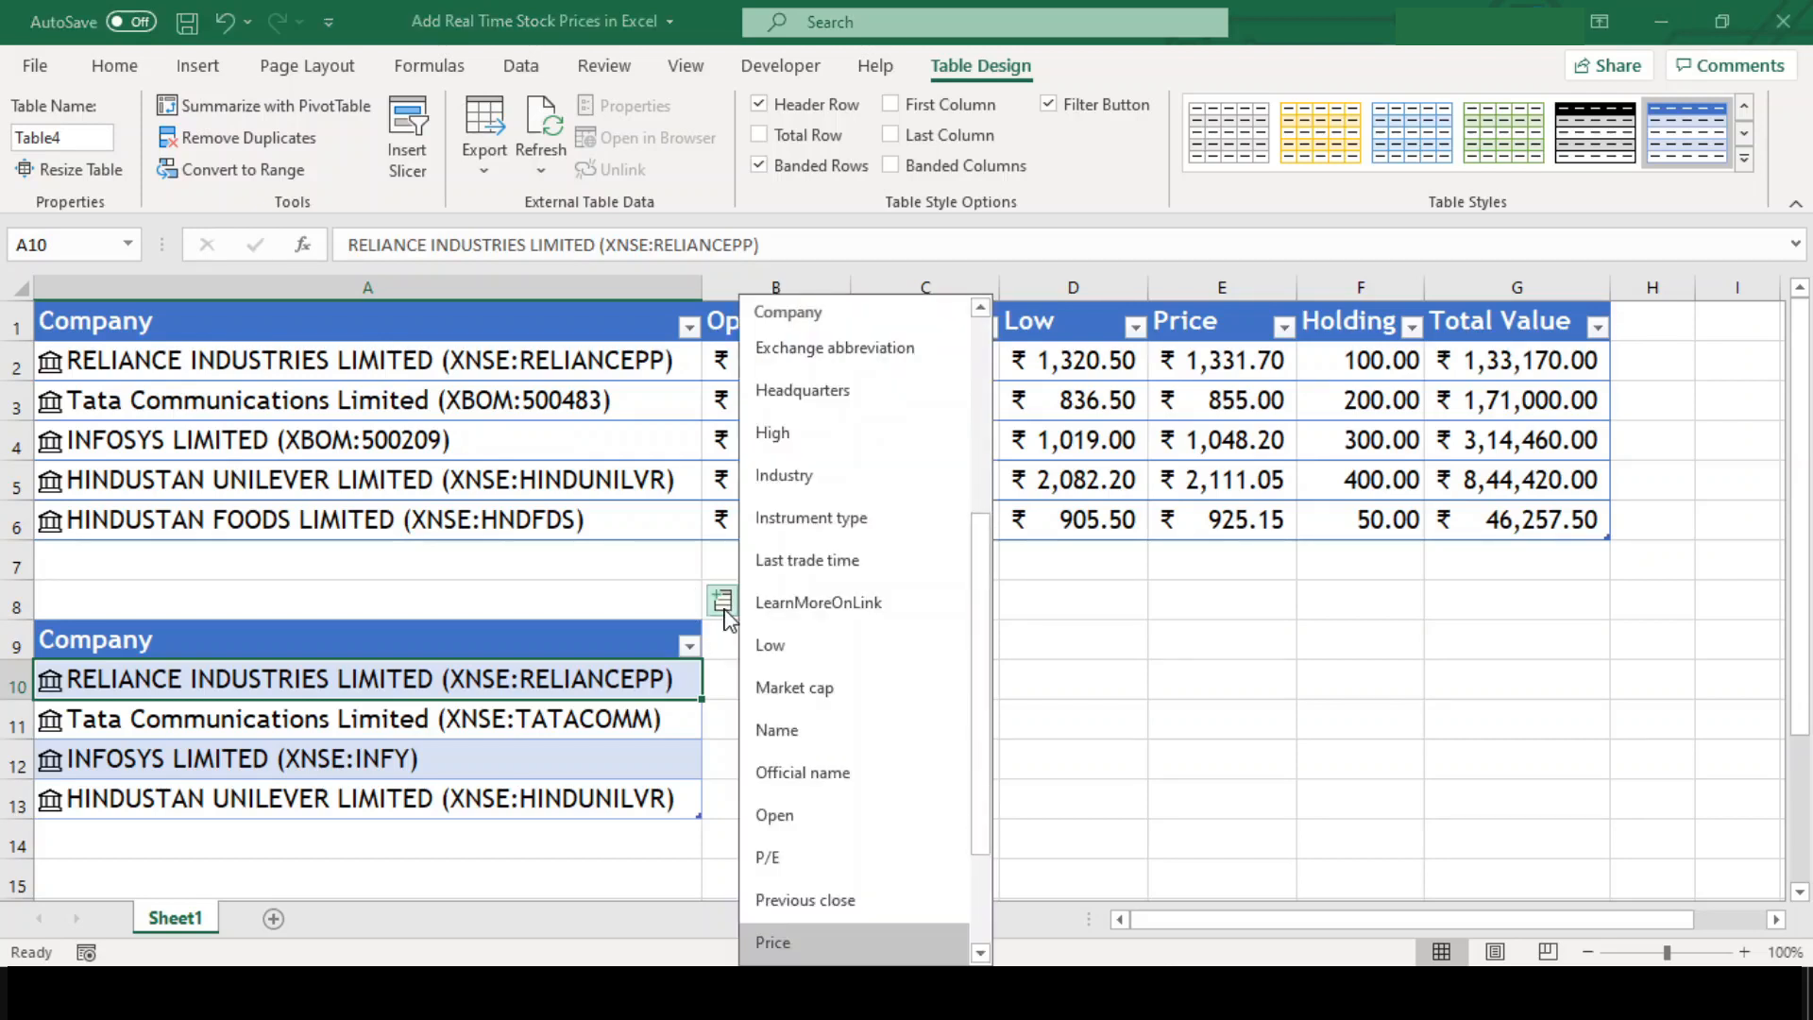
{"action": "key", "text": "Up"}
{"action": "key", "text": "Up"}
{"action": "key", "text": "Up"}
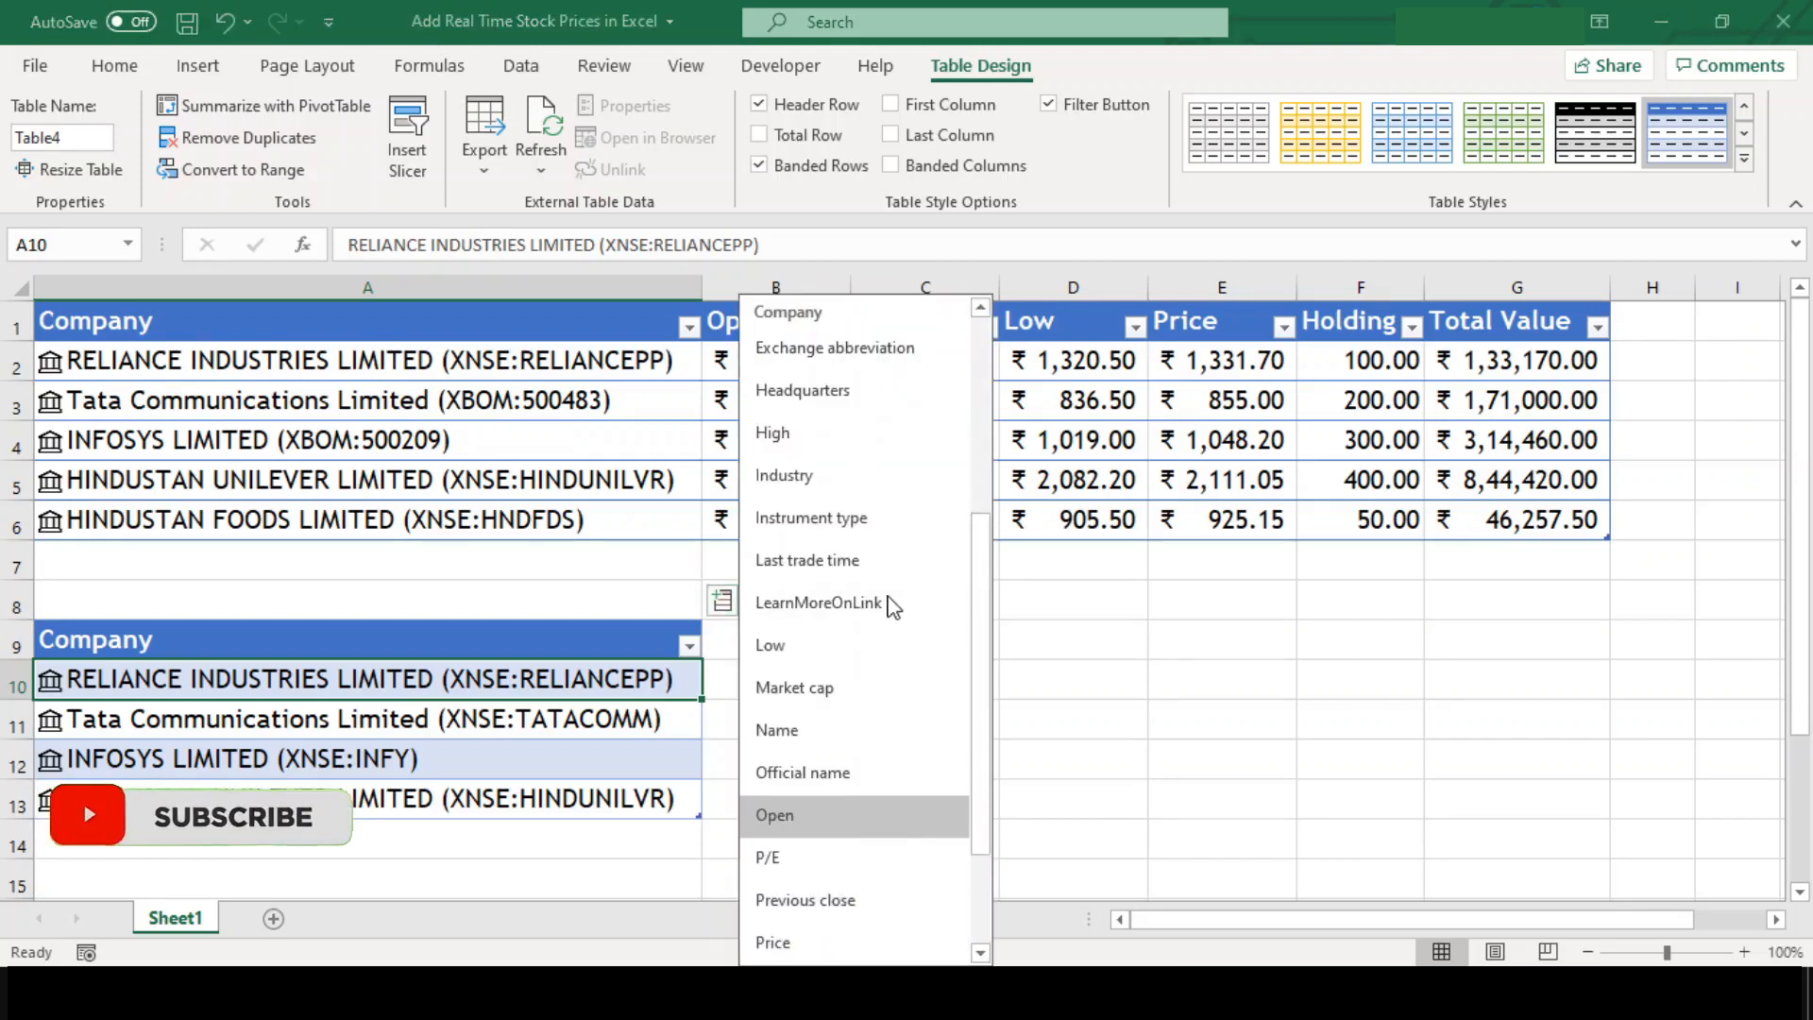
{"action": "key", "text": "Up"}
{"action": "key", "text": "Up"}
{"action": "key", "text": "Up"}
{"action": "key", "text": "Up"}
{"action": "key", "text": "Up"}
{"action": "key", "text": "Up"}
{"action": "key", "text": "Up"}
{"action": "key", "text": "Up"}
{"action": "key", "text": "Up"}
{"action": "key", "text": "Up"}
{"action": "key", "text": "Up"}
{"action": "key", "text": "Up"}
{"action": "key", "text": "Up"}
{"action": "key", "text": "Up"}
{"action": "key", "text": "Up"}
{"action": "key", "text": "Up"}
{"action": "key", "text": "Up"}
{"action": "key", "text": "Up"}
{"action": "key", "text": "Up"}
{"action": "key", "text": "Up"}
{"action": "key", "text": "Down"}
{"action": "key", "text": "Down"}
{"action": "key", "text": "Down"}
{"action": "key", "text": "Down"}
{"action": "key", "text": "Down"}
{"action": "key", "text": "Down"}
{"action": "key", "text": "Down"}
{"action": "key", "text": "Down"}
{"action": "key", "text": "Down"}
{"action": "key", "text": "Down"}
{"action": "key", "text": "Down"}
{"action": "key", "text": "Down"}
{"action": "key", "text": "Down"}
{"action": "key", "text": "Down"}
{"action": "key", "text": "Down"}
{"action": "key", "text": "Down"}
{"action": "key", "text": "Down"}
{"action": "key", "text": "Down"}
{"action": "key", "text": "Down"}
{"action": "key", "text": "Down"}
{"action": "key", "text": "Down"}
{"action": "key", "text": "Down"}
{"action": "key", "text": "Down"}
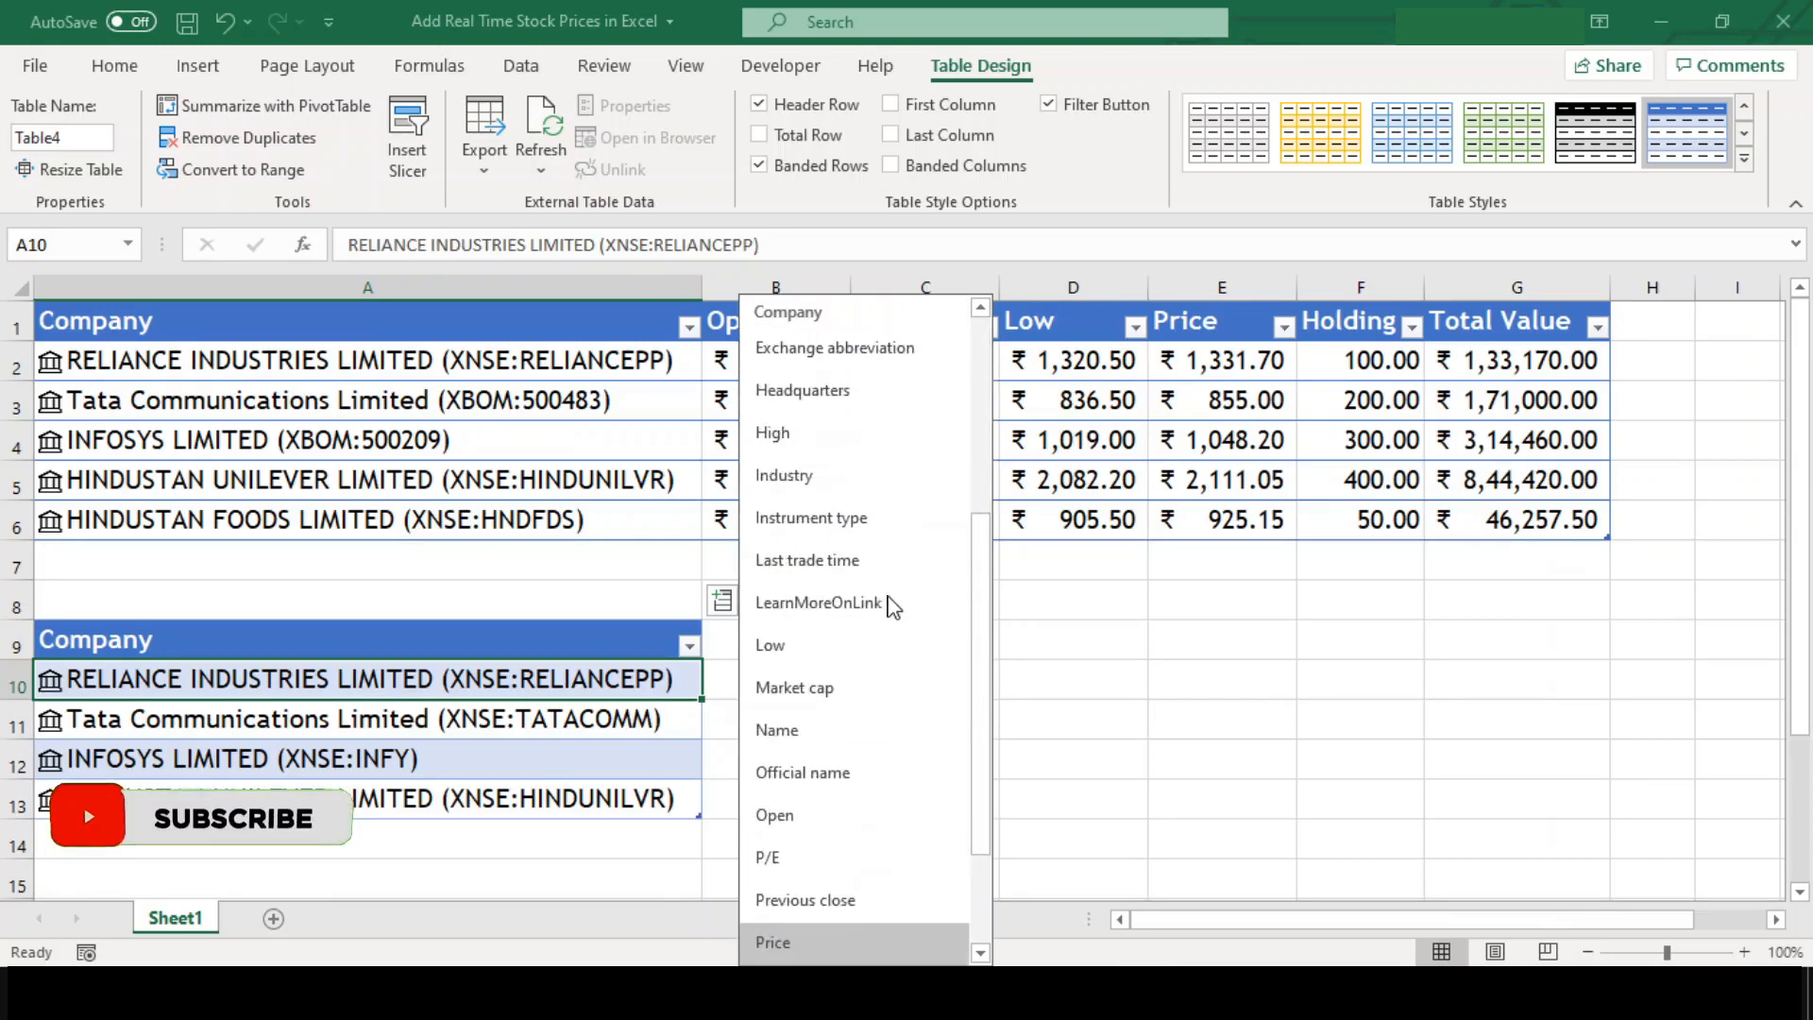
Step: Add the Open field as a new column of the lower company table
{"action": "key", "text": "Up"}
{"action": "key", "text": "Up"}
{"action": "key", "text": "Up"}
{"action": "key", "text": "Return"}
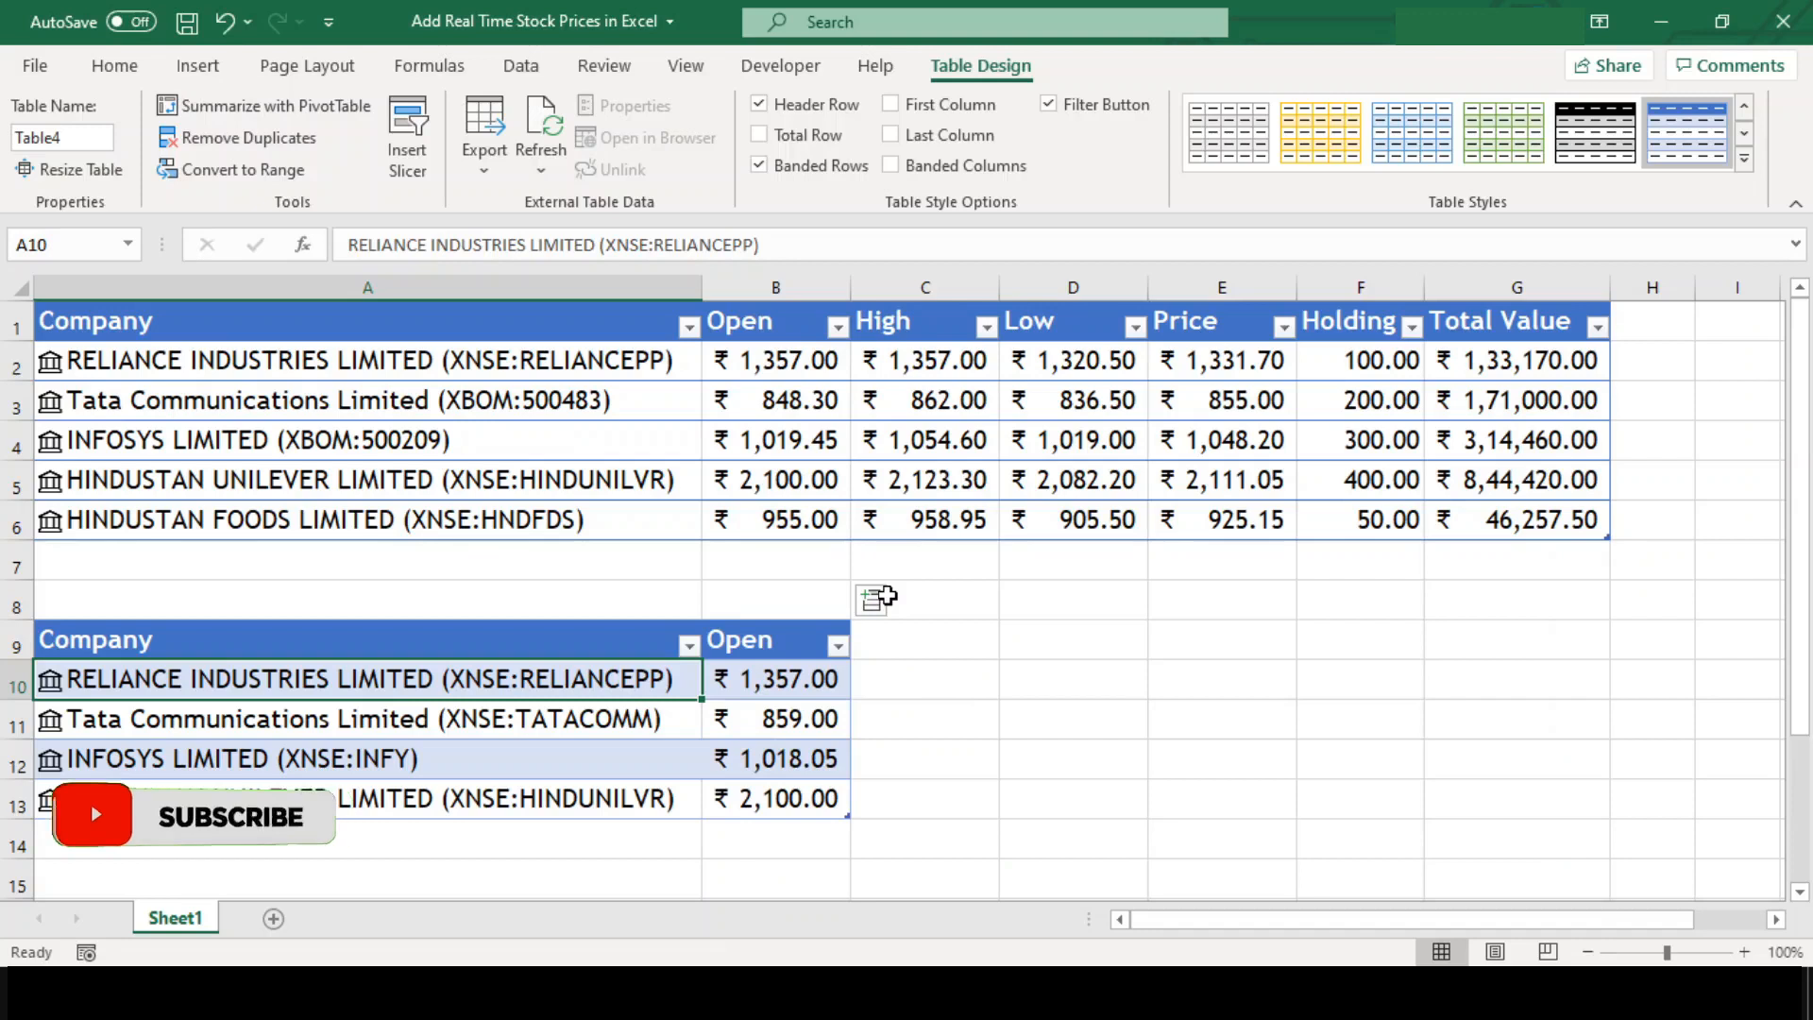
Step: Add the High and Low stock fields as further columns of the lower table
{"action": "left_click", "coordinate": [875, 599]}
{"action": "left_click", "coordinate": [921, 560]}
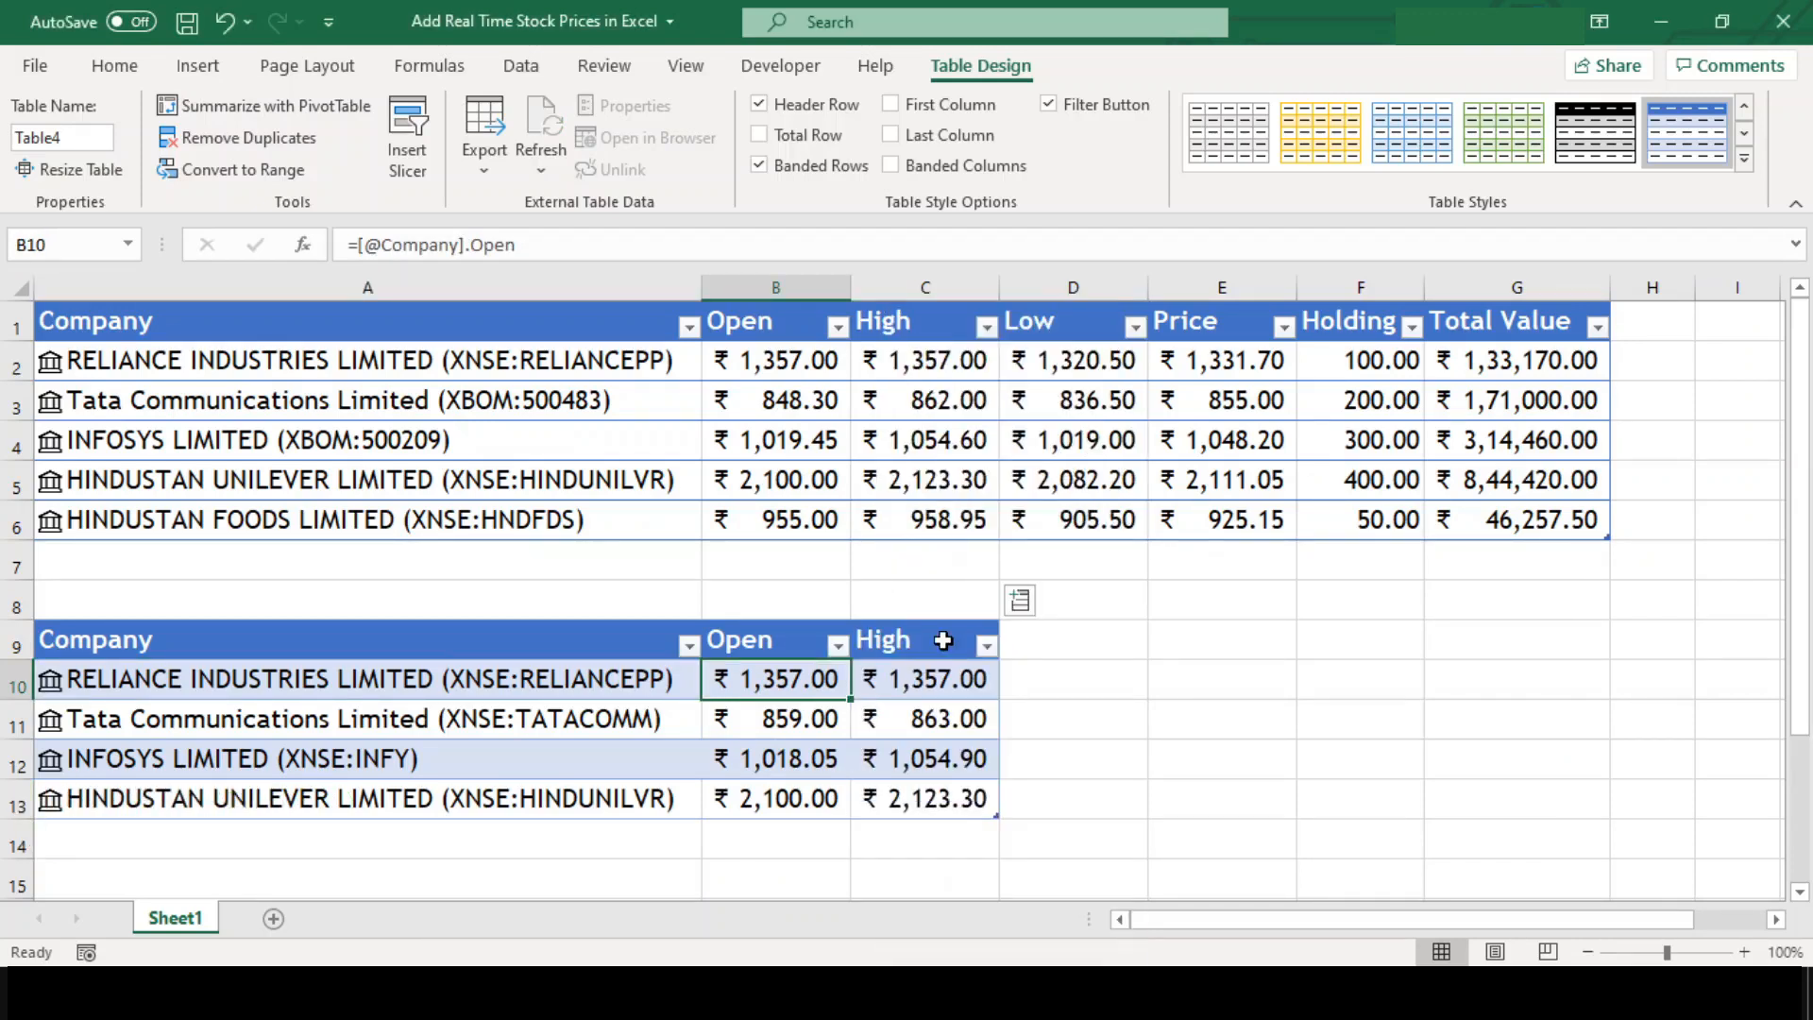
{"action": "left_click", "coordinate": [1019, 600]}
{"action": "key", "text": "Return"}
Step: Add the Price stock field as the next column after Low in the lower table
{"action": "left_click", "coordinate": [1169, 609]}
{"action": "key", "text": "Down"}
{"action": "key", "text": "Down"}
{"action": "key", "text": "Down"}
{"action": "key", "text": "Down"}
{"action": "key", "text": "Down"}
{"action": "key", "text": "Down"}
{"action": "key", "text": "Down"}
{"action": "key", "text": "Return"}
Step: Add a Holdings column beside Price in the lower table with the values 100, 200, 300 and 400
{"action": "left_click", "coordinate": [1360, 640]}
{"action": "type", "text": "Holdings"}
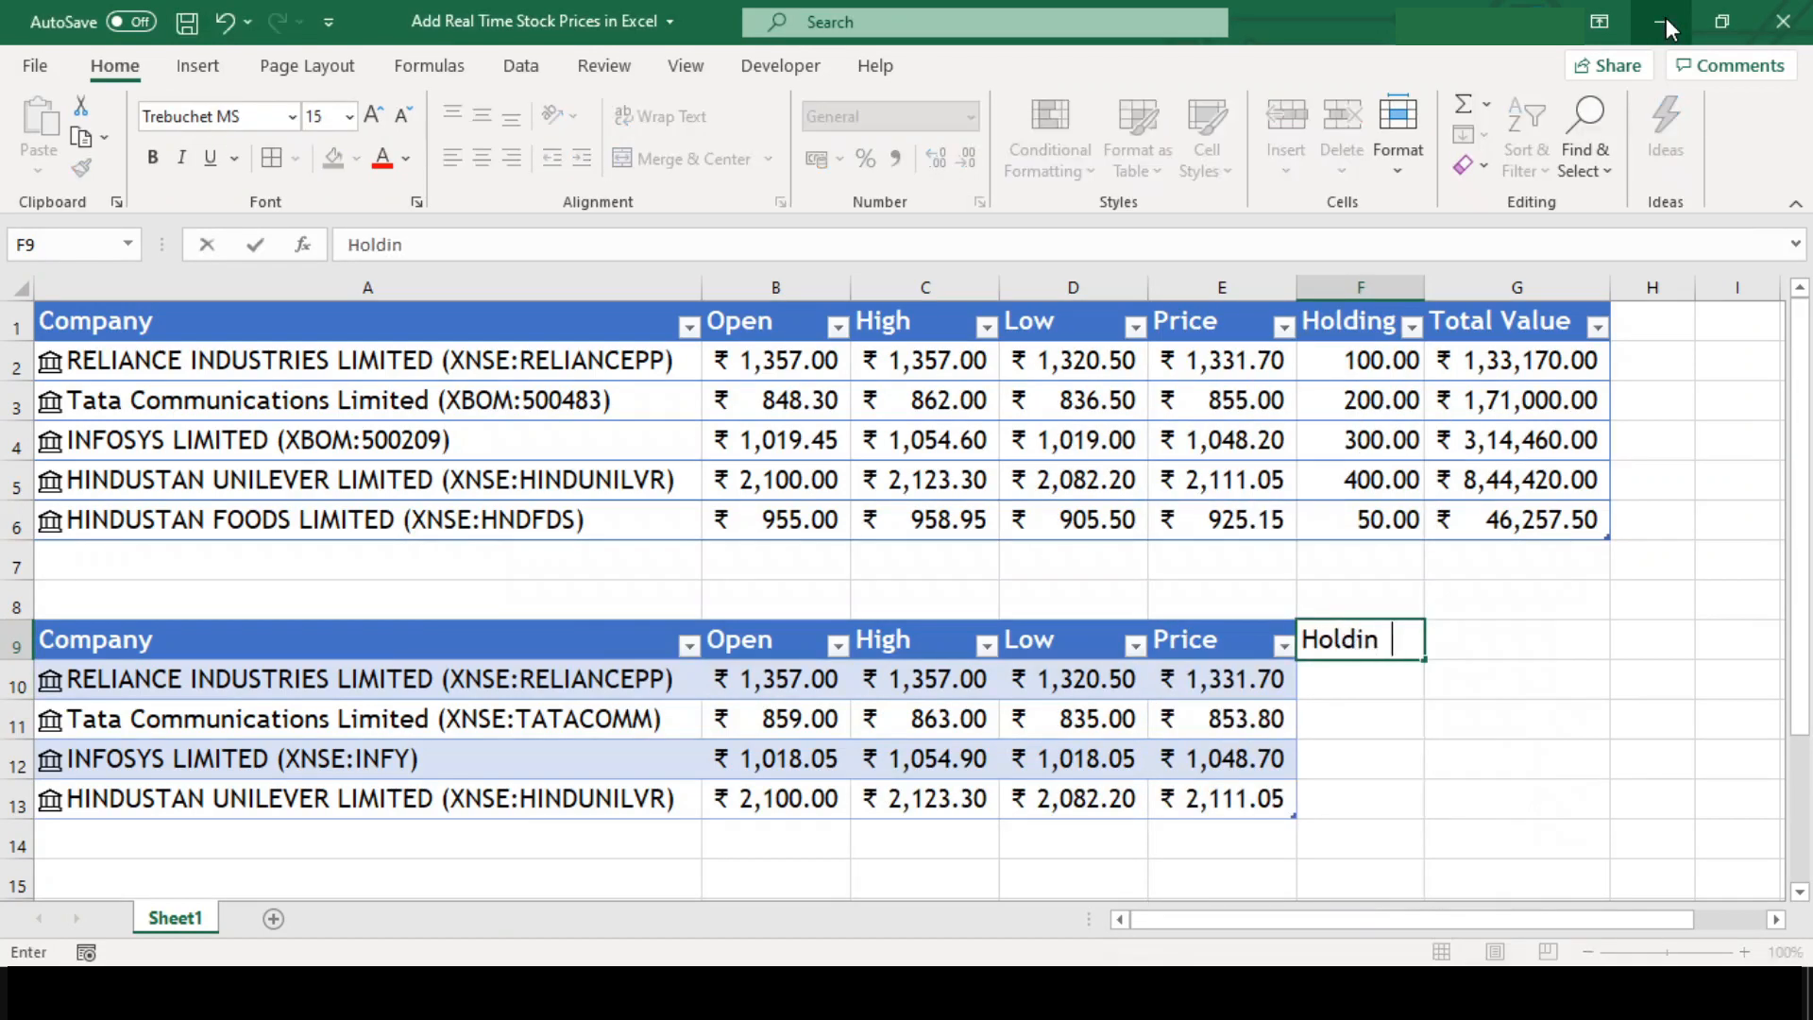
{"action": "key", "text": "Return"}
{"action": "type", "text": "100"}
{"action": "key", "text": "Return"}
{"action": "type", "text": "200"}
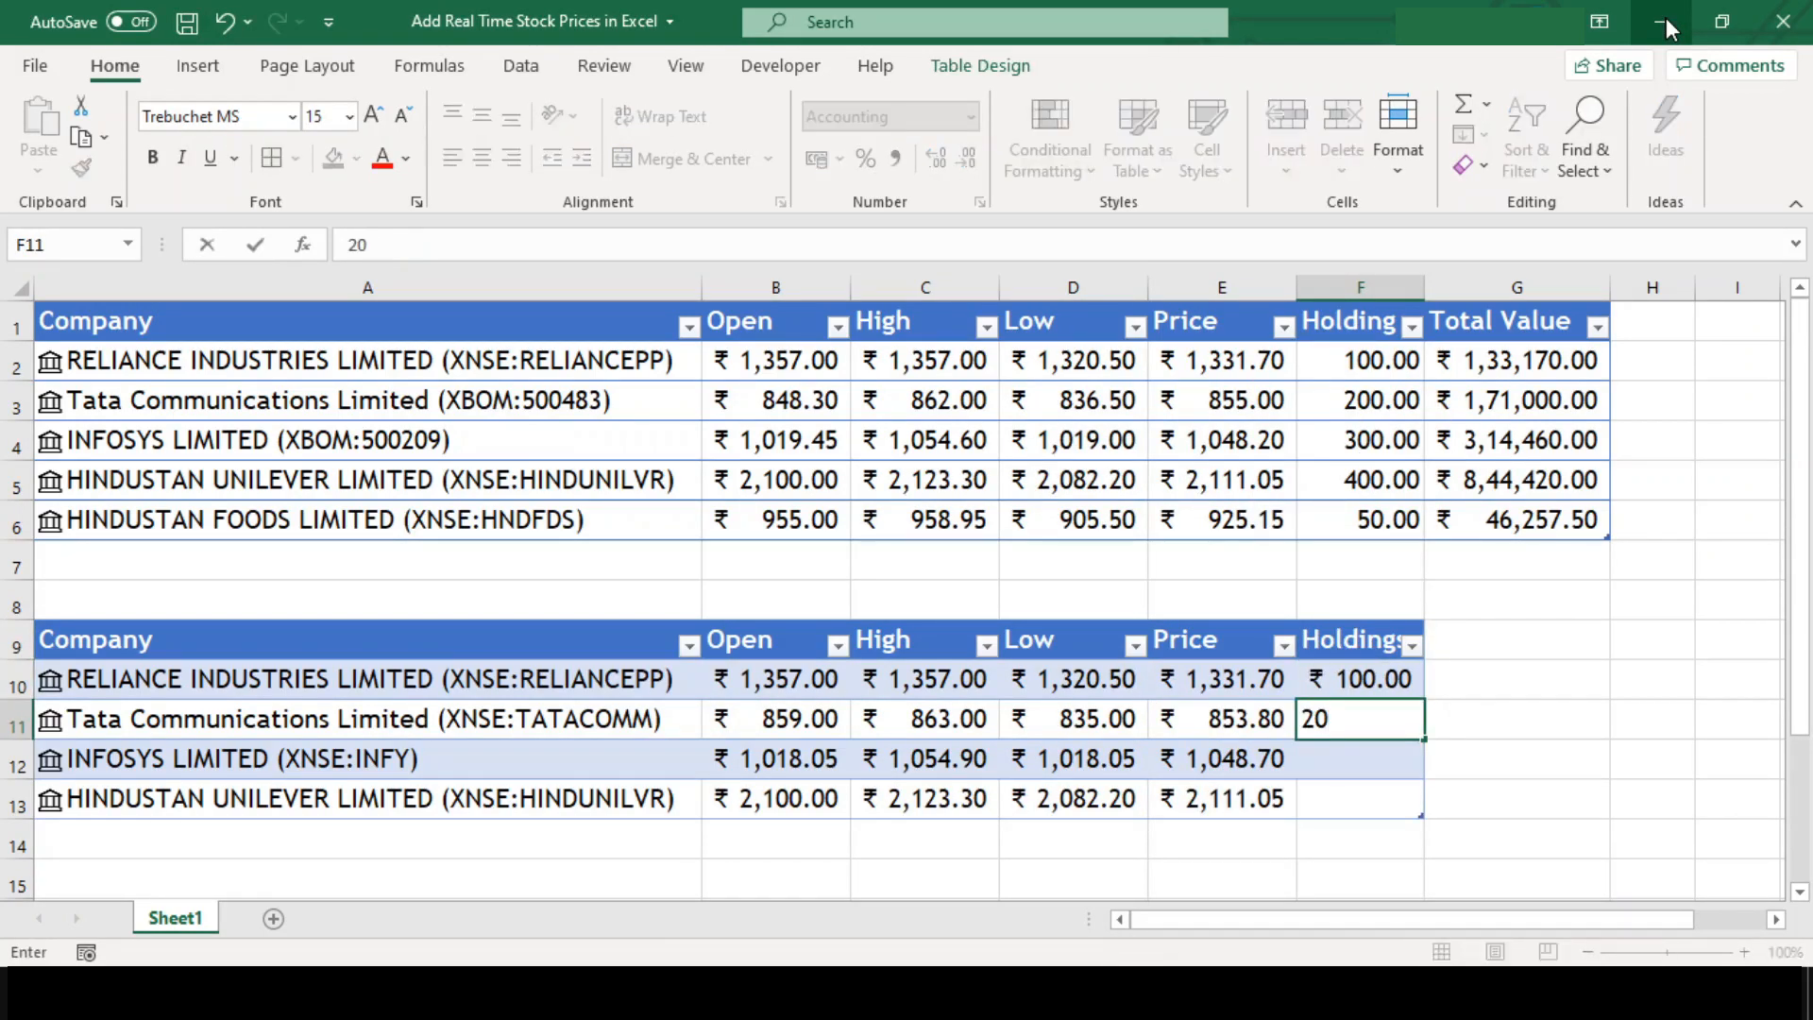
{"action": "key", "text": "Return"}
{"action": "type", "text": "300"}
{"action": "key", "text": "Return"}
{"action": "type", "text": "400"}
{"action": "key", "text": "Return"}
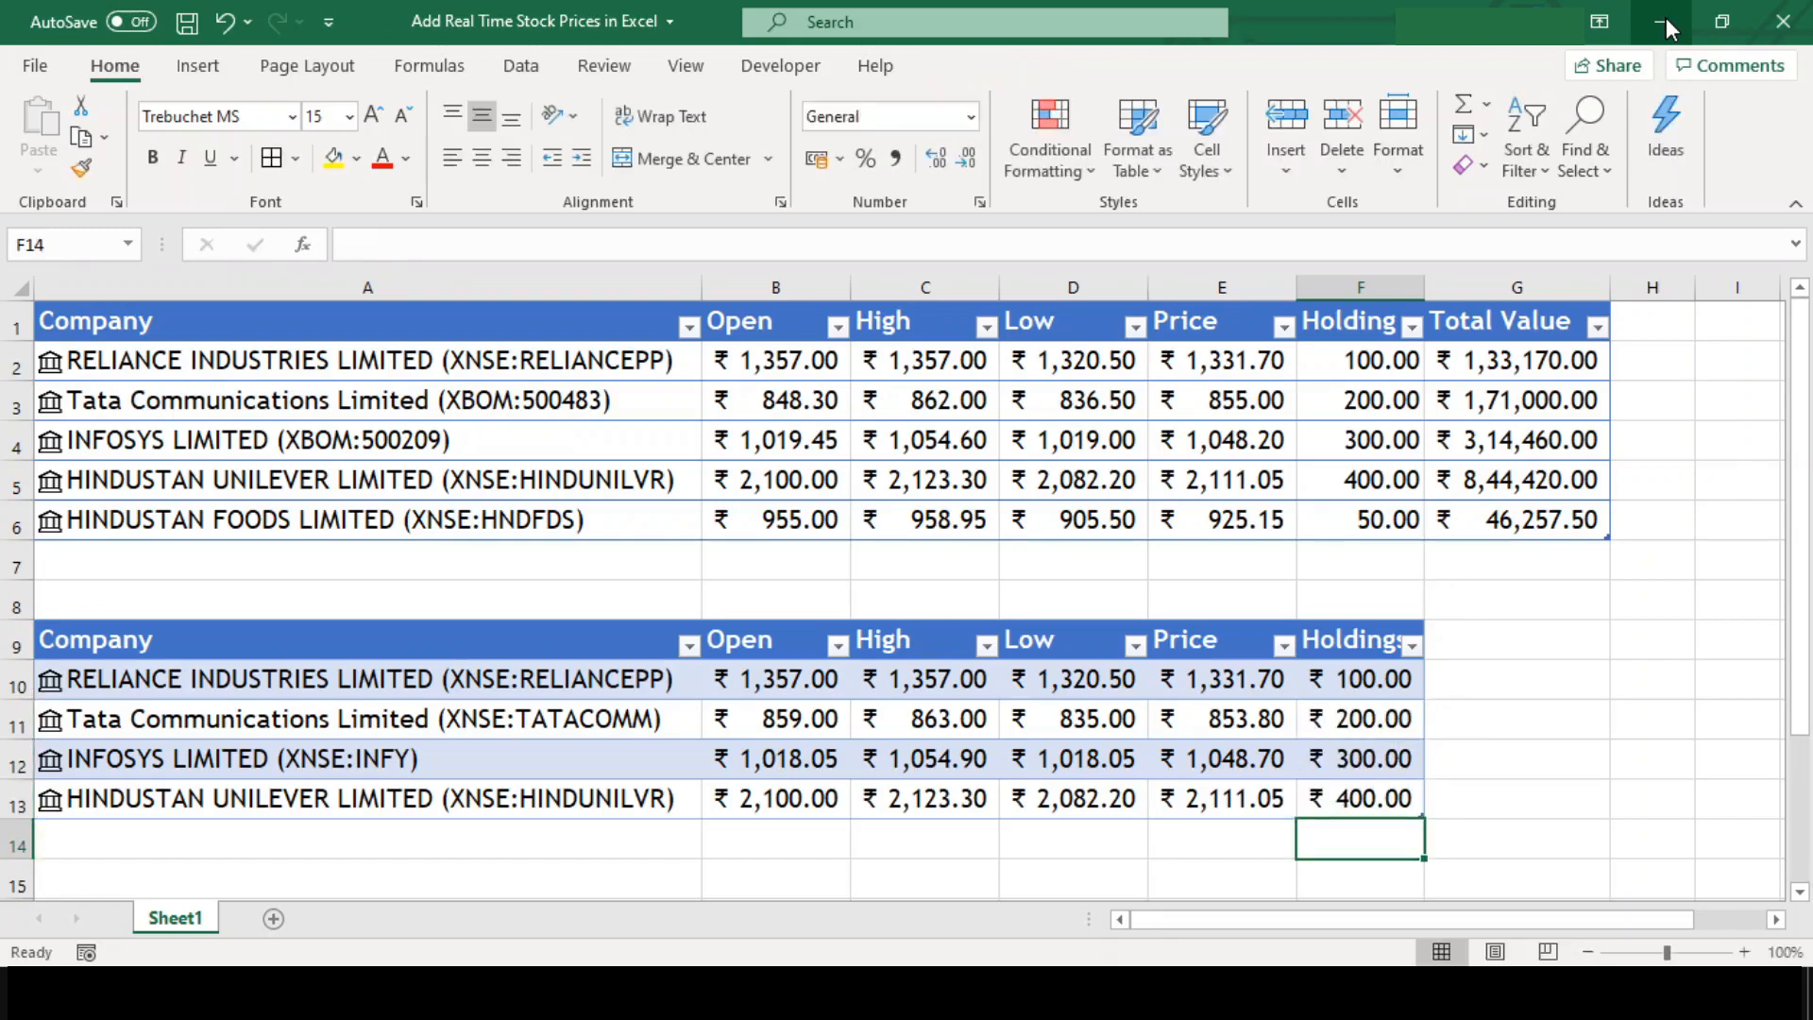
Step: Format the Holdings values in F10:F13 as Number with no decimal places
{"action": "key", "text": "Up"}
{"action": "key", "text": "shift+Up"}
{"action": "key", "text": "shift+Up"}
{"action": "key", "text": "shift+Up"}
{"action": "left_click", "coordinate": [926, 118]}
{"action": "type", "text": "Number"}
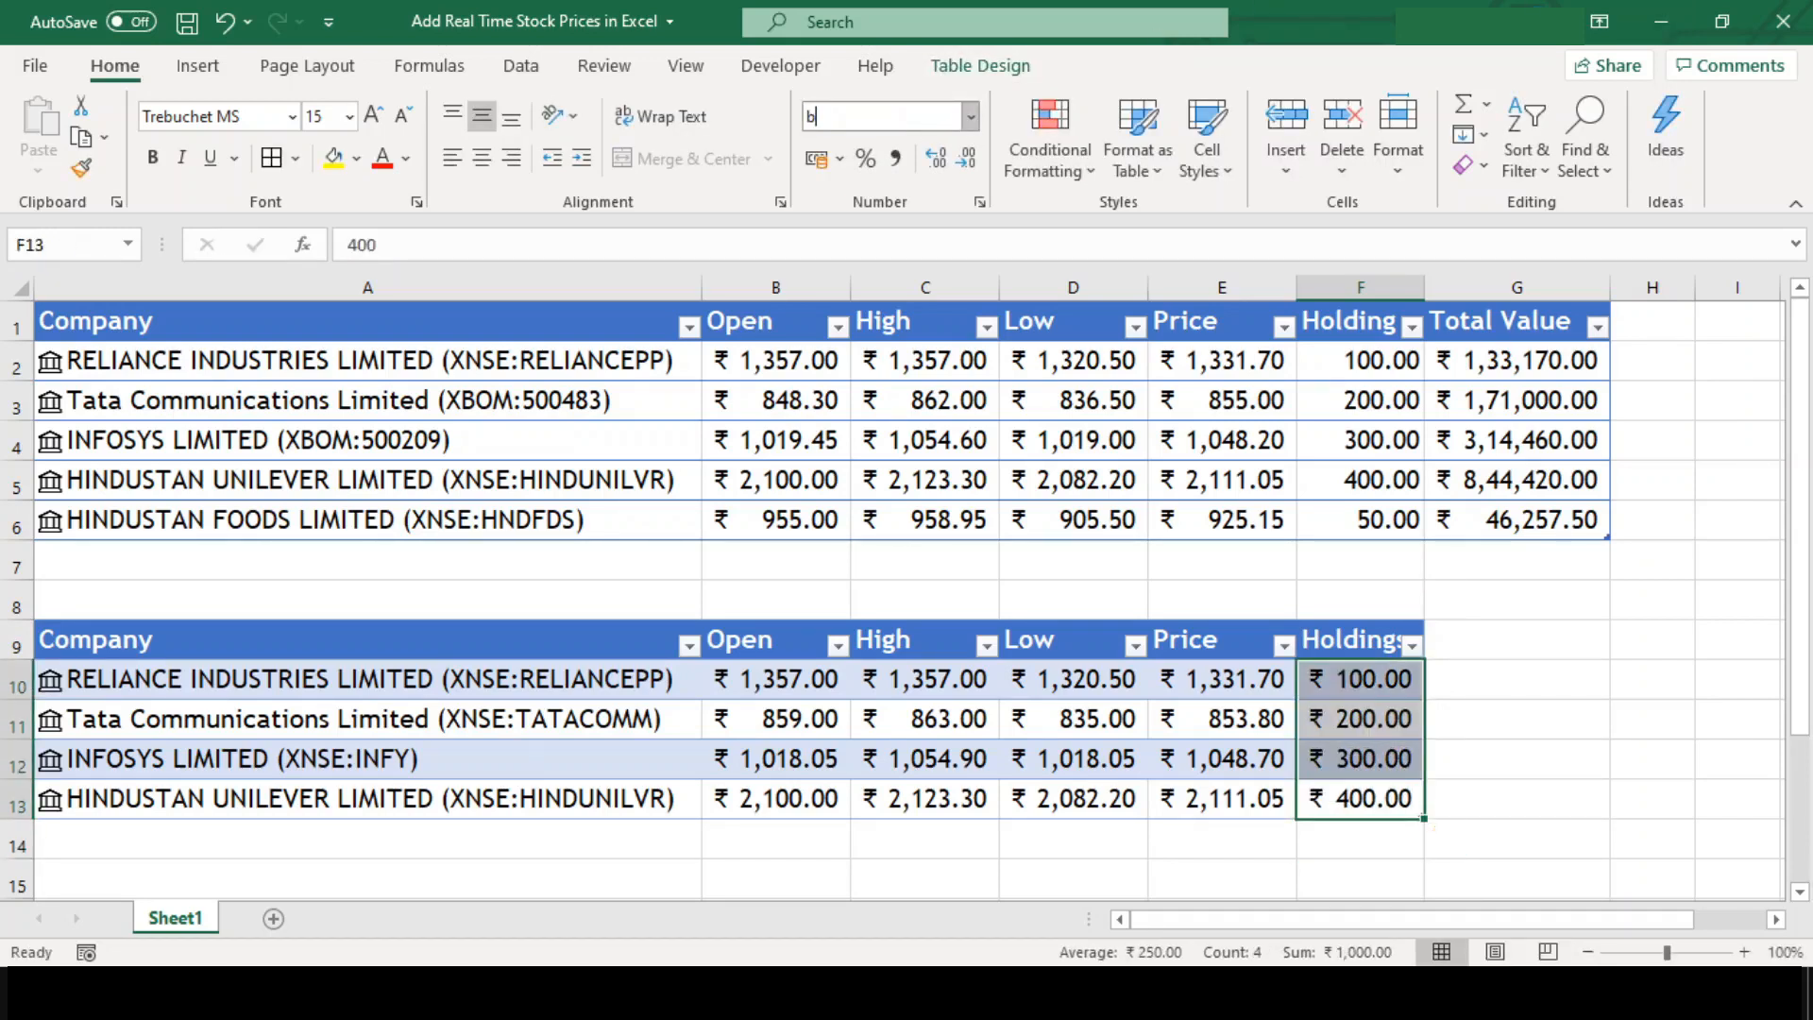
{"action": "key", "text": "Return"}
{"action": "left_click", "coordinate": [964, 158]}
{"action": "left_click", "coordinate": [964, 158]}
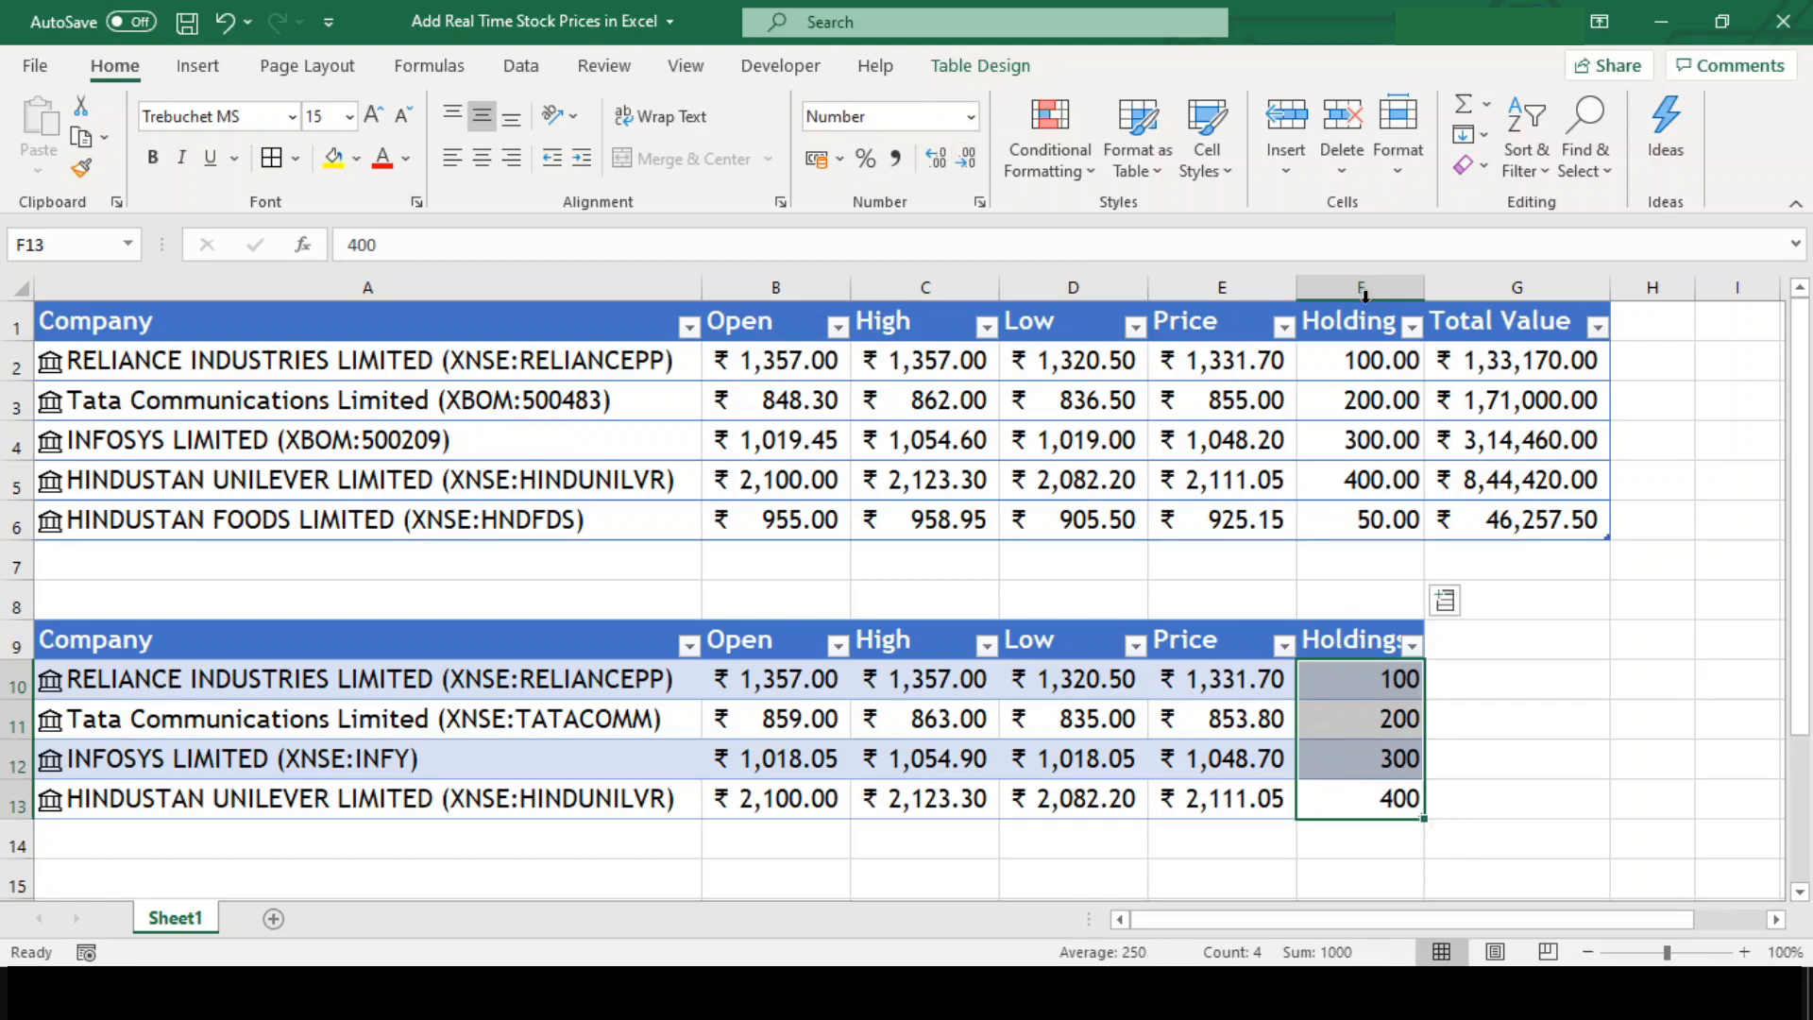
{"action": "left_click", "coordinate": [1471, 639]}
{"action": "type", "text": "Total Value"}
{"action": "key", "text": "Return"}
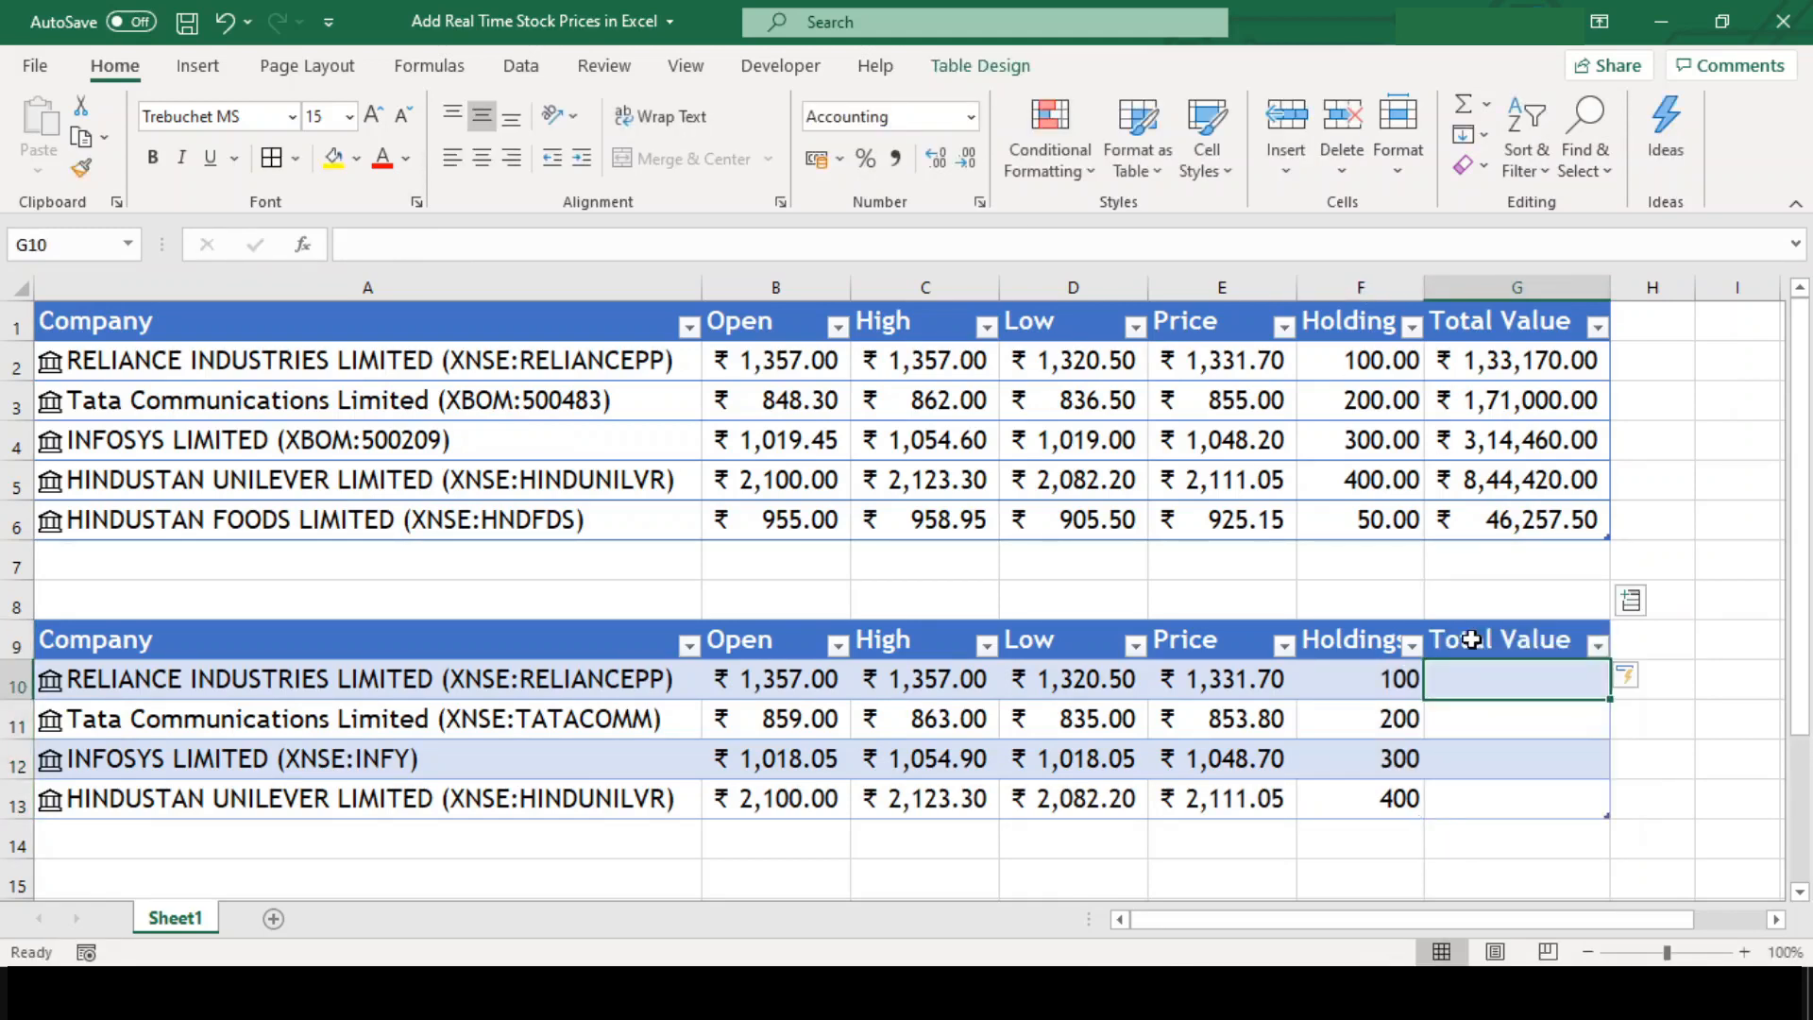
{"action": "type", "text": "="}
{"action": "key", "text": "Left"}
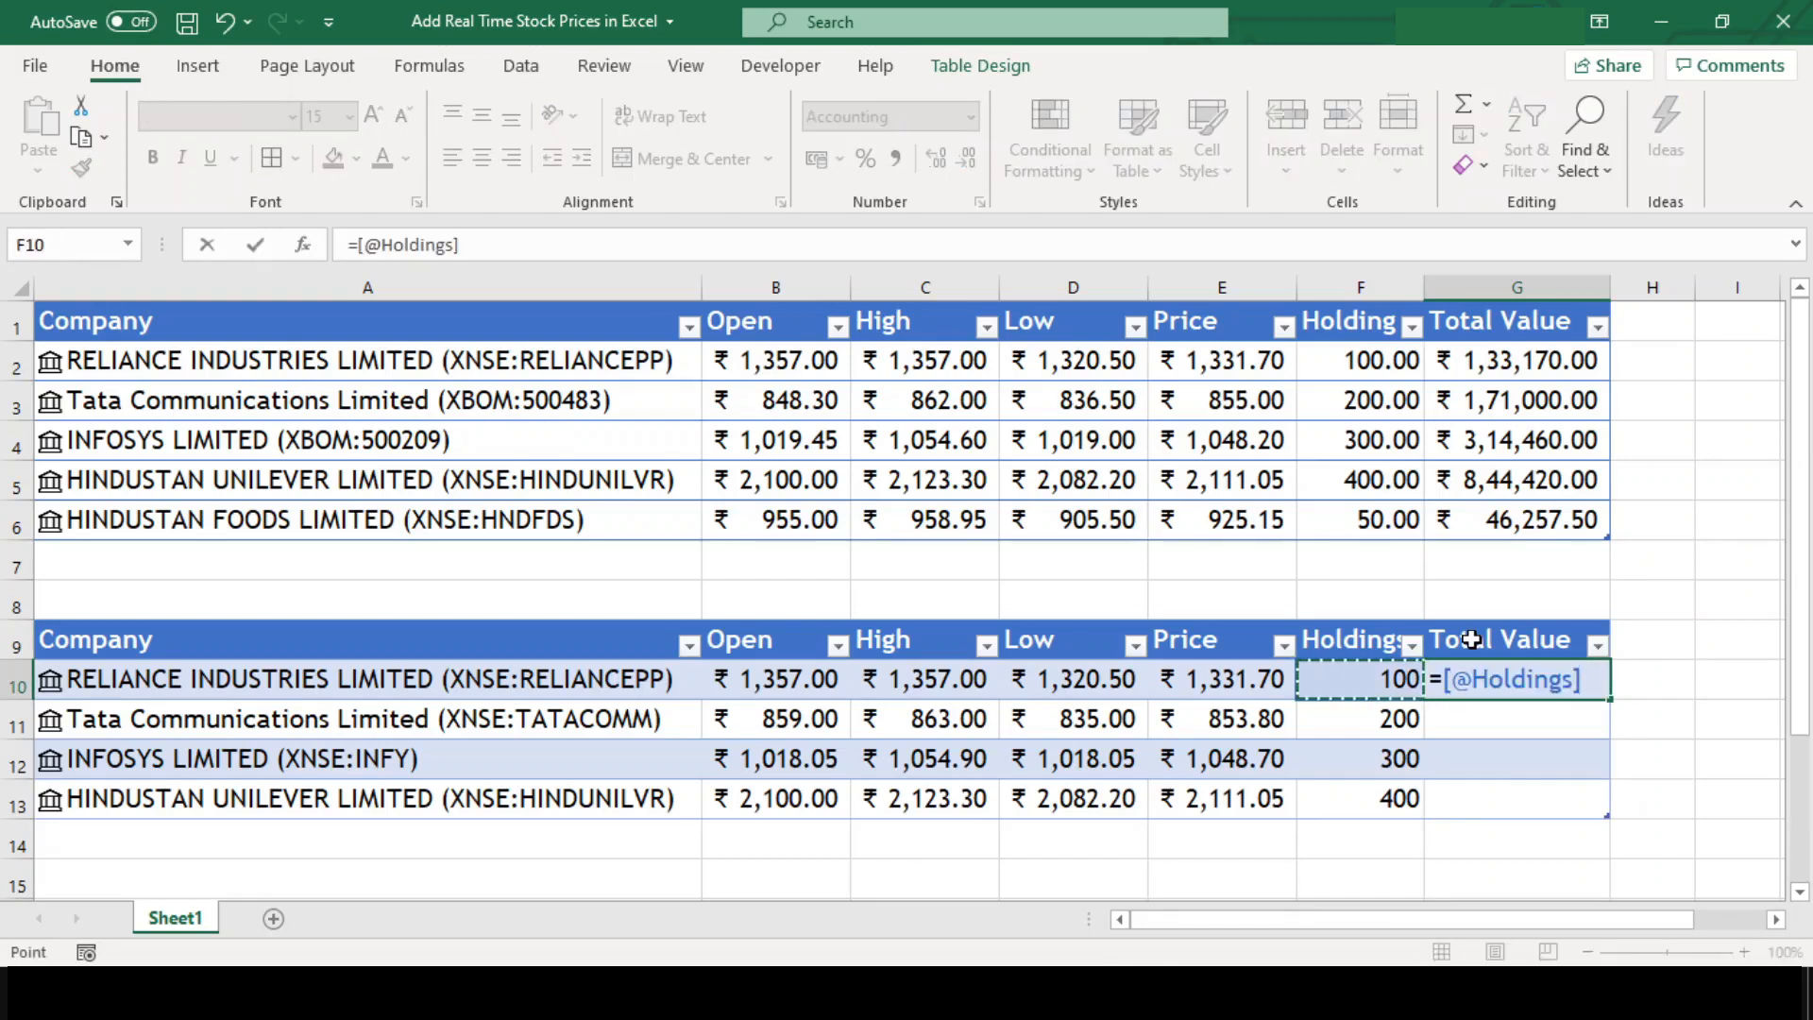
{"action": "type", "text": "*"}
{"action": "key", "text": "Left"}
{"action": "key", "text": "Left"}
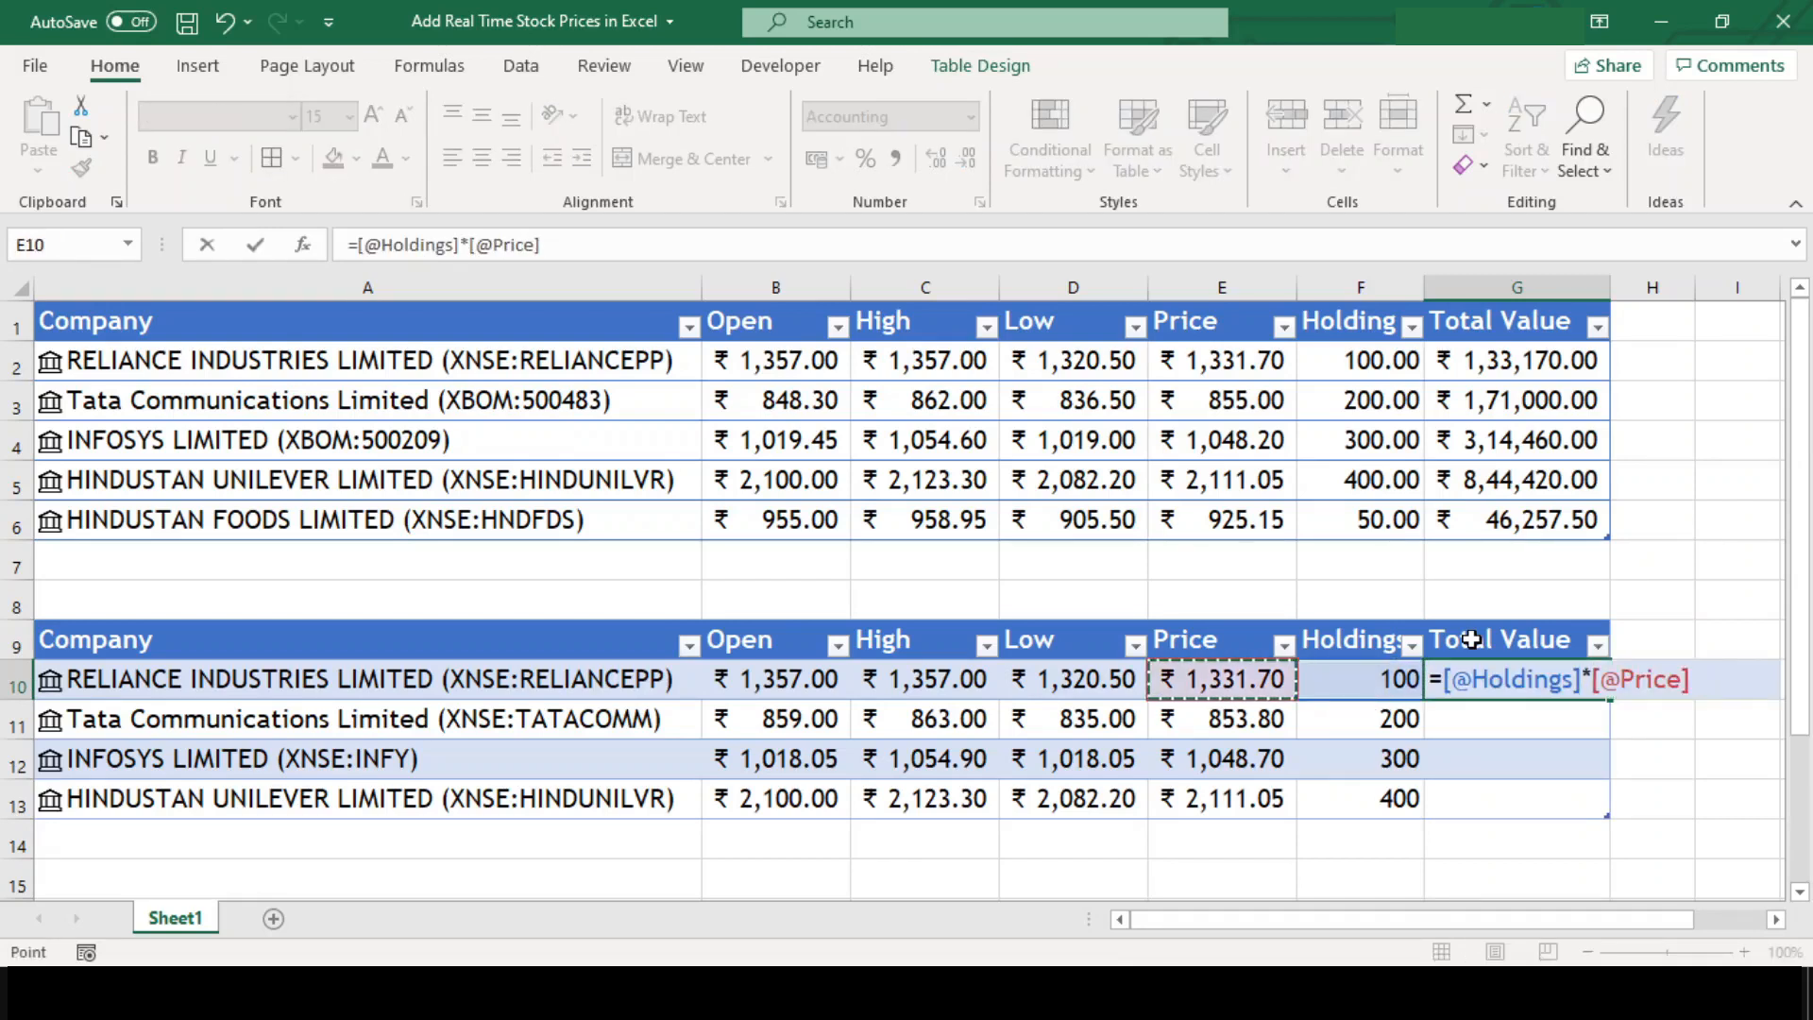
{"action": "key", "text": "Return"}
{"action": "left_click", "coordinate": [1704, 642]}
{"action": "left_click", "coordinate": [1716, 831]}
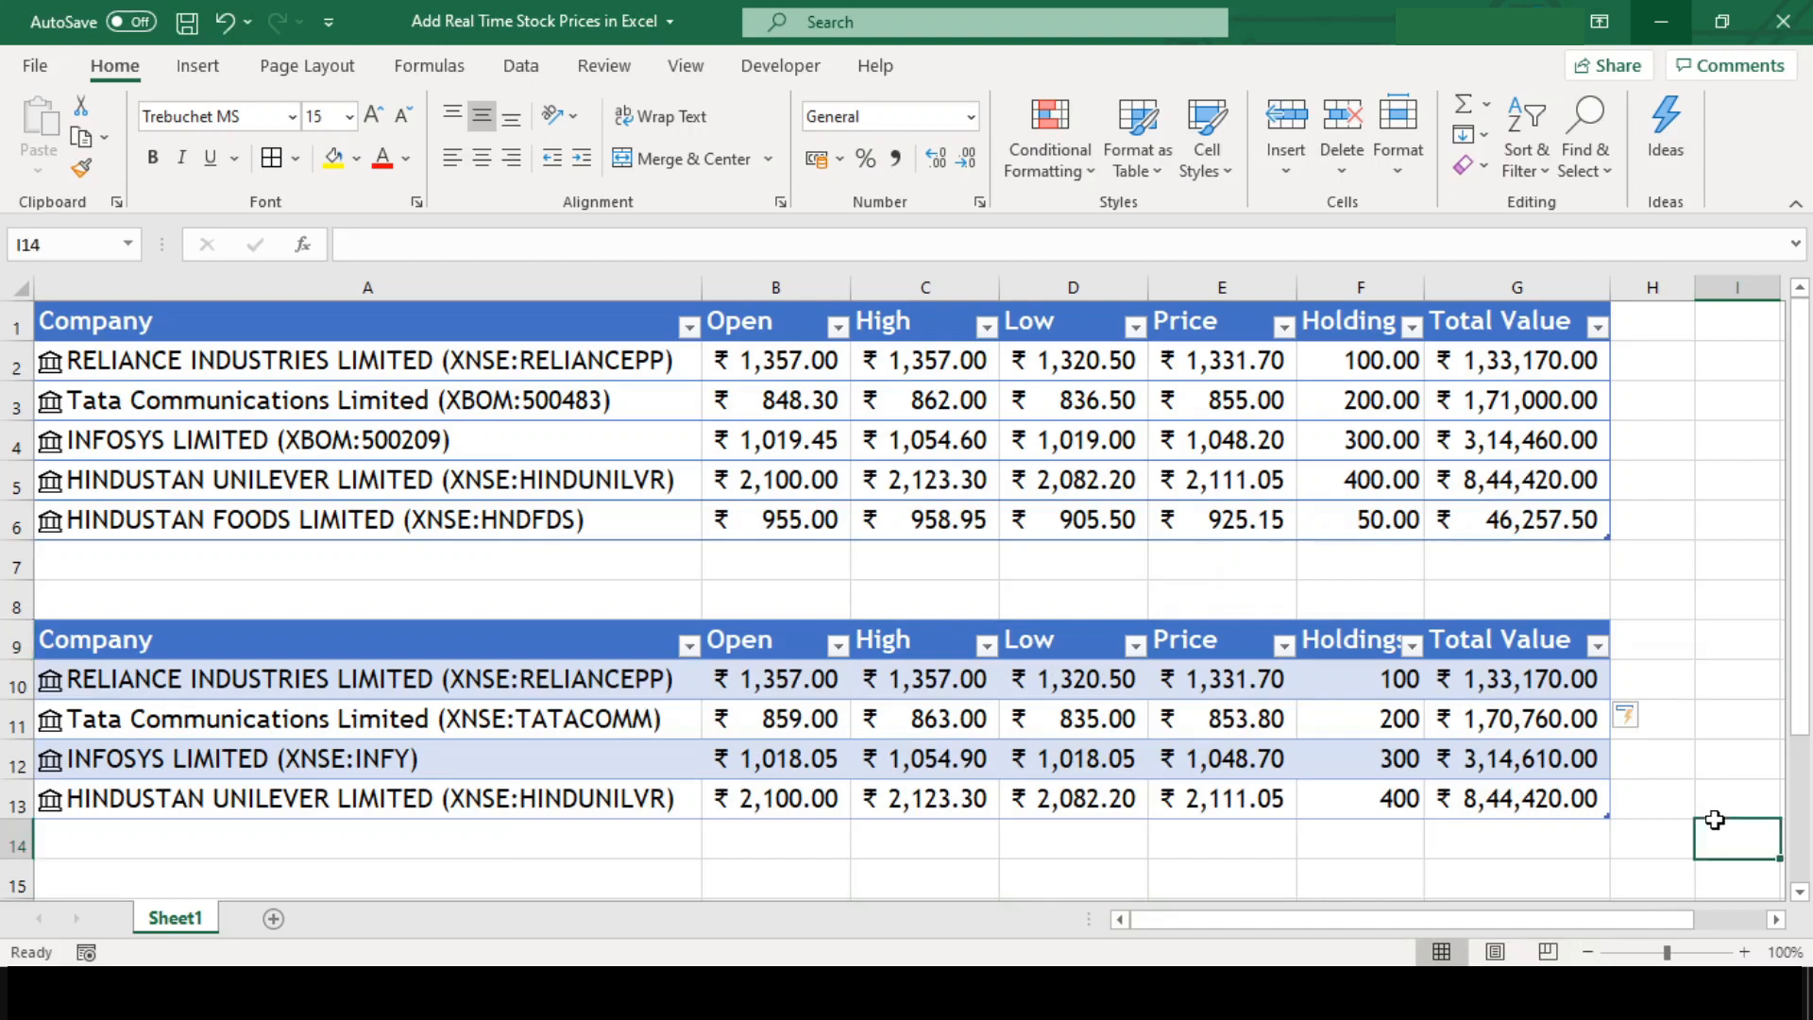
Step: Enter Hindustan as a new company in A14, directly below the last row of the lower table
{"action": "key", "text": "Left"}
{"action": "key", "text": "Left"}
{"action": "key", "text": "Left"}
{"action": "key", "text": "Left"}
{"action": "key", "text": "Left"}
{"action": "key", "text": "Left"}
{"action": "key", "text": "Left"}
{"action": "key", "text": "Left"}
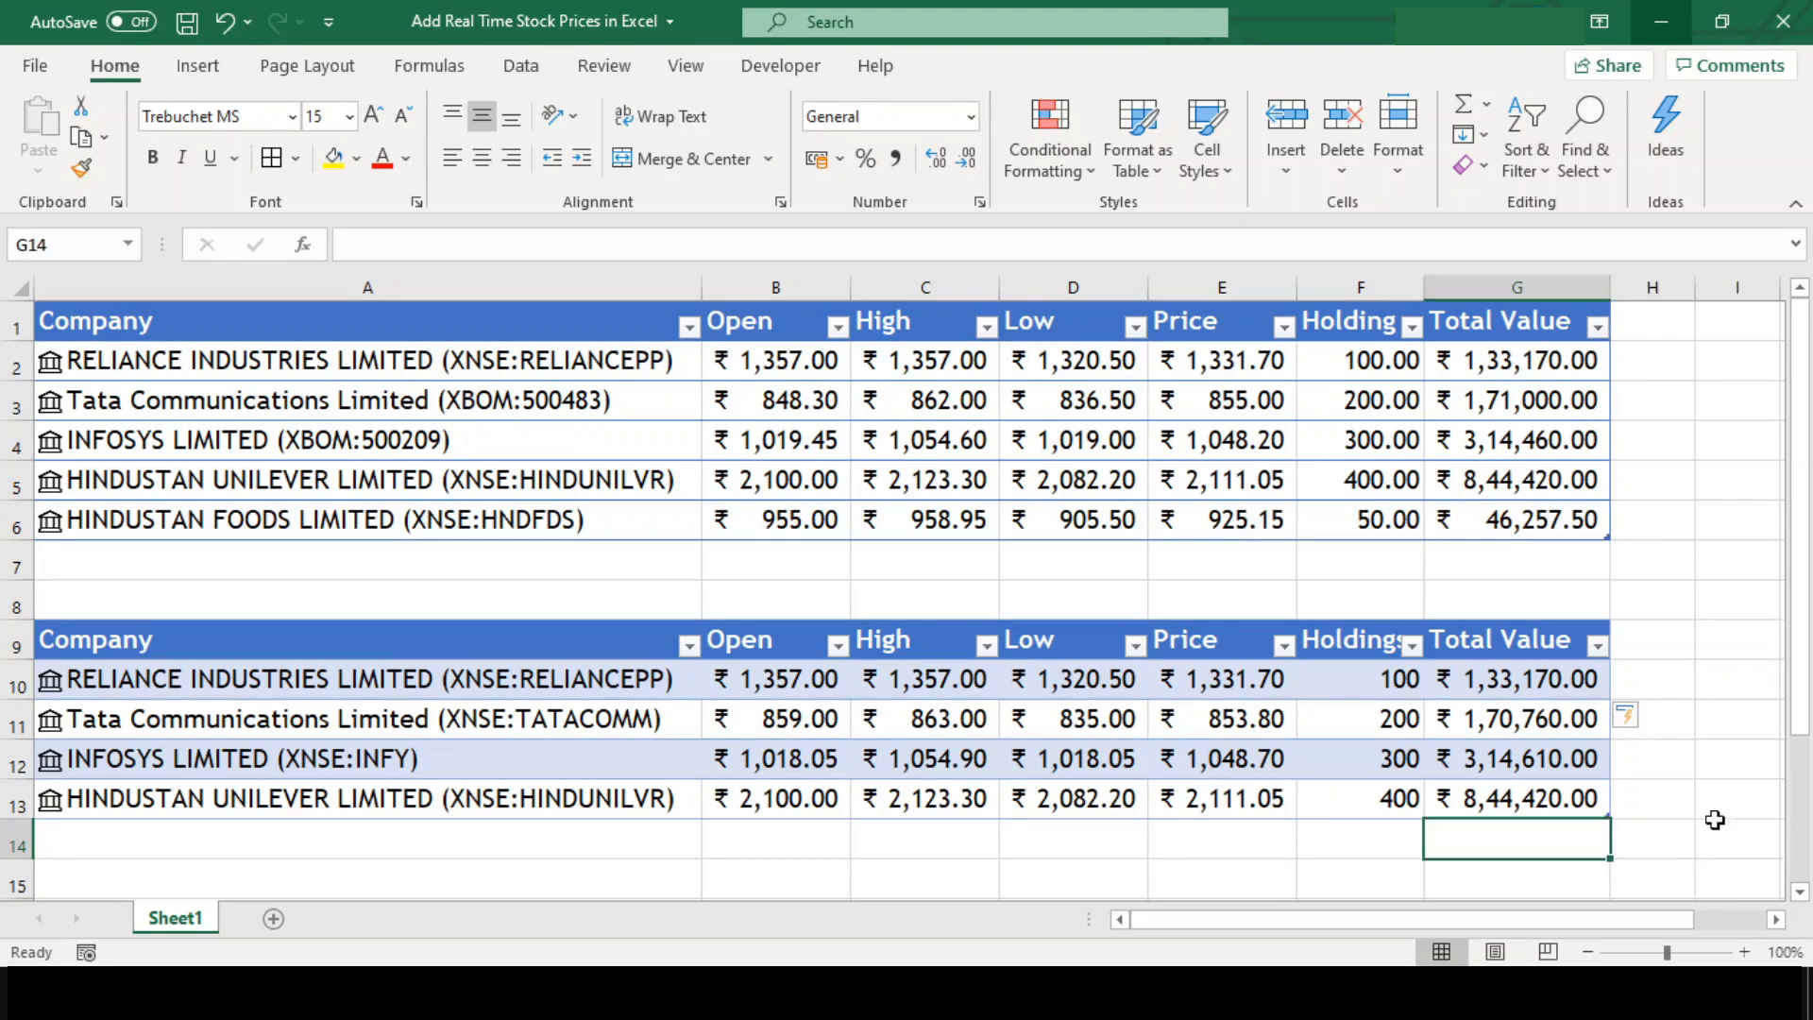
{"action": "type", "text": "Hindustan"}
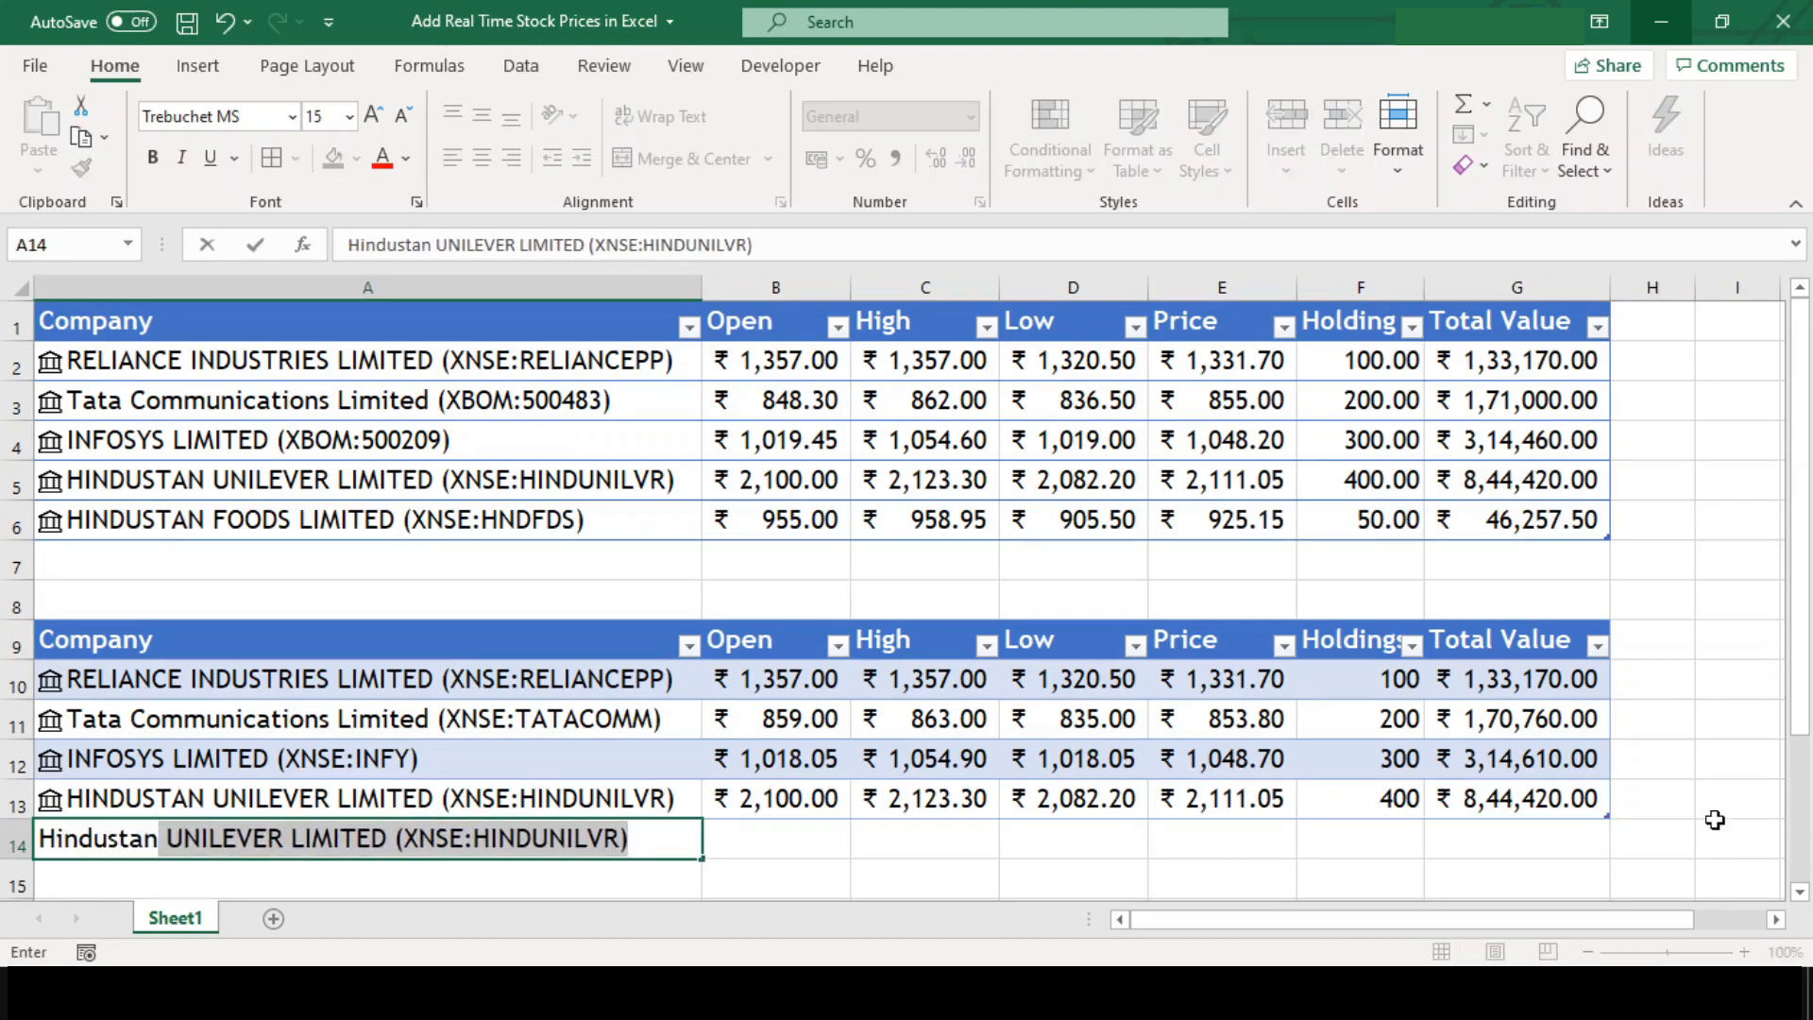
{"action": "key", "text": "Delete"}
{"action": "key", "text": "Return"}
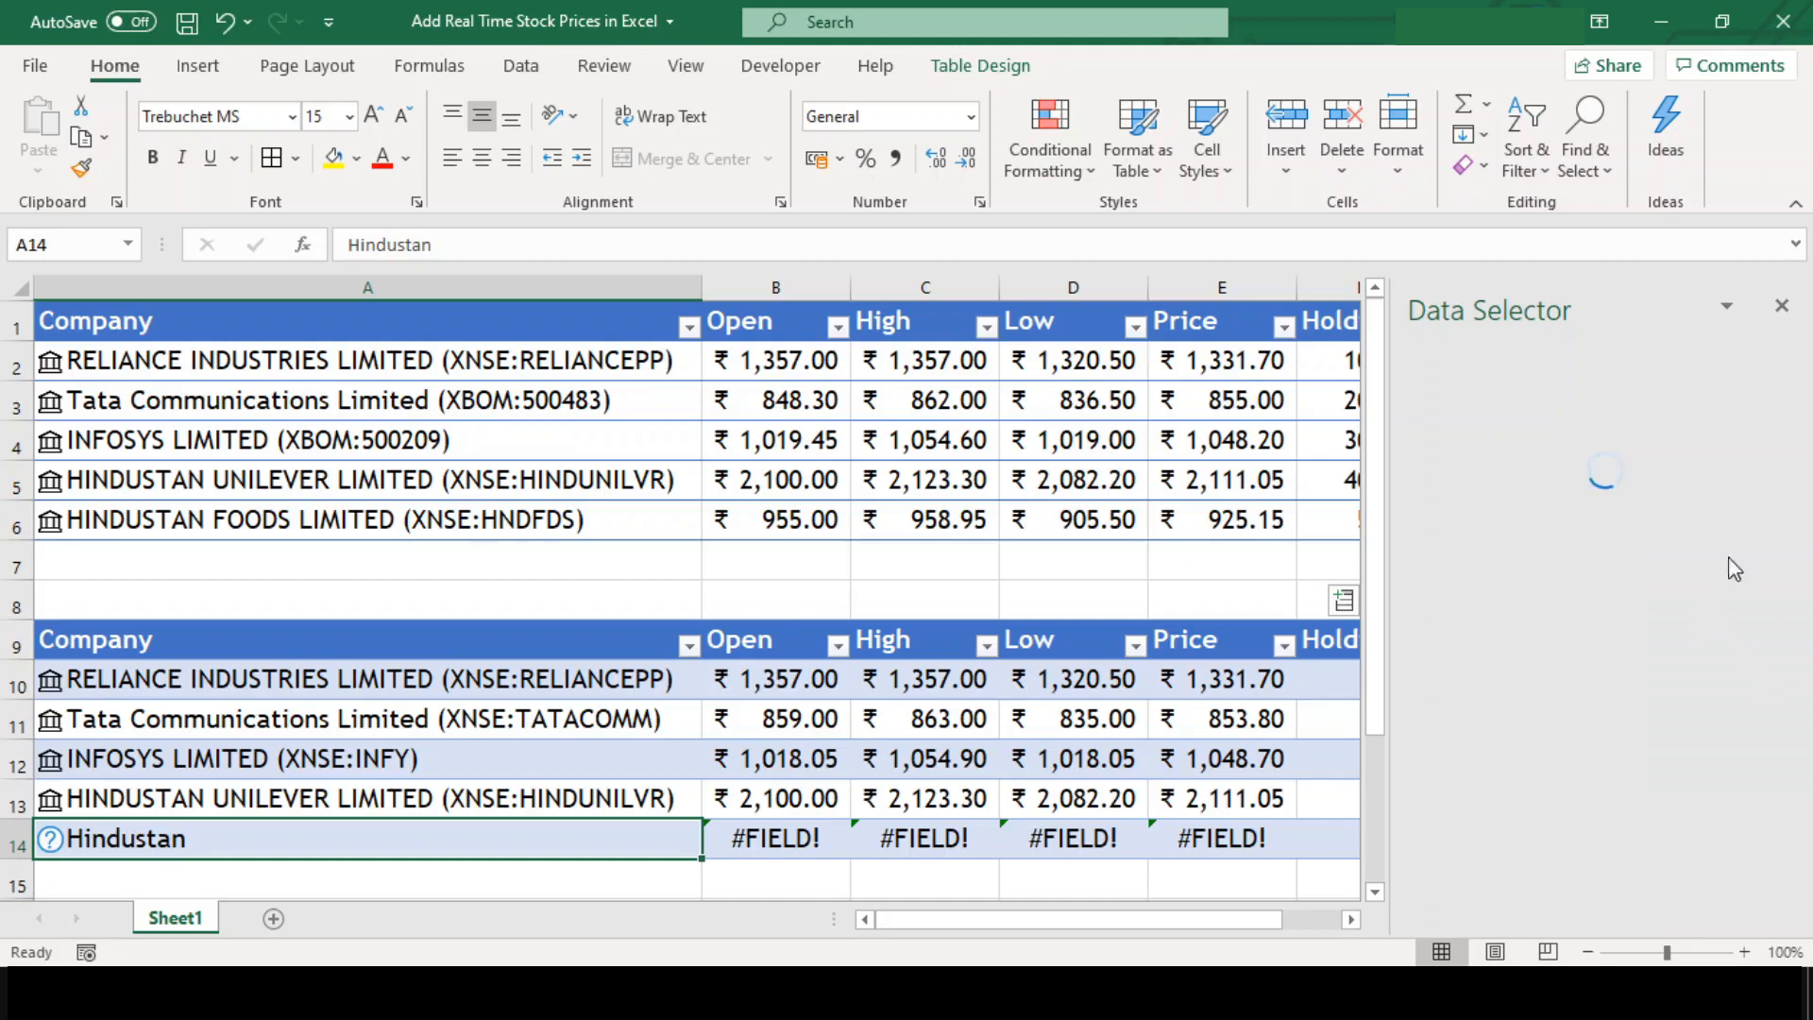
Step: Match the Hindustan entry in A14 to the HINDUSTAN FOODS LIMITED stock on the National Stock Exchange of India
{"action": "scroll", "coordinate": [1792, 559], "scroll_direction": "down", "scroll_amount": 3}
{"action": "scroll", "coordinate": [1606, 640], "scroll_direction": "up", "scroll_amount": 3}
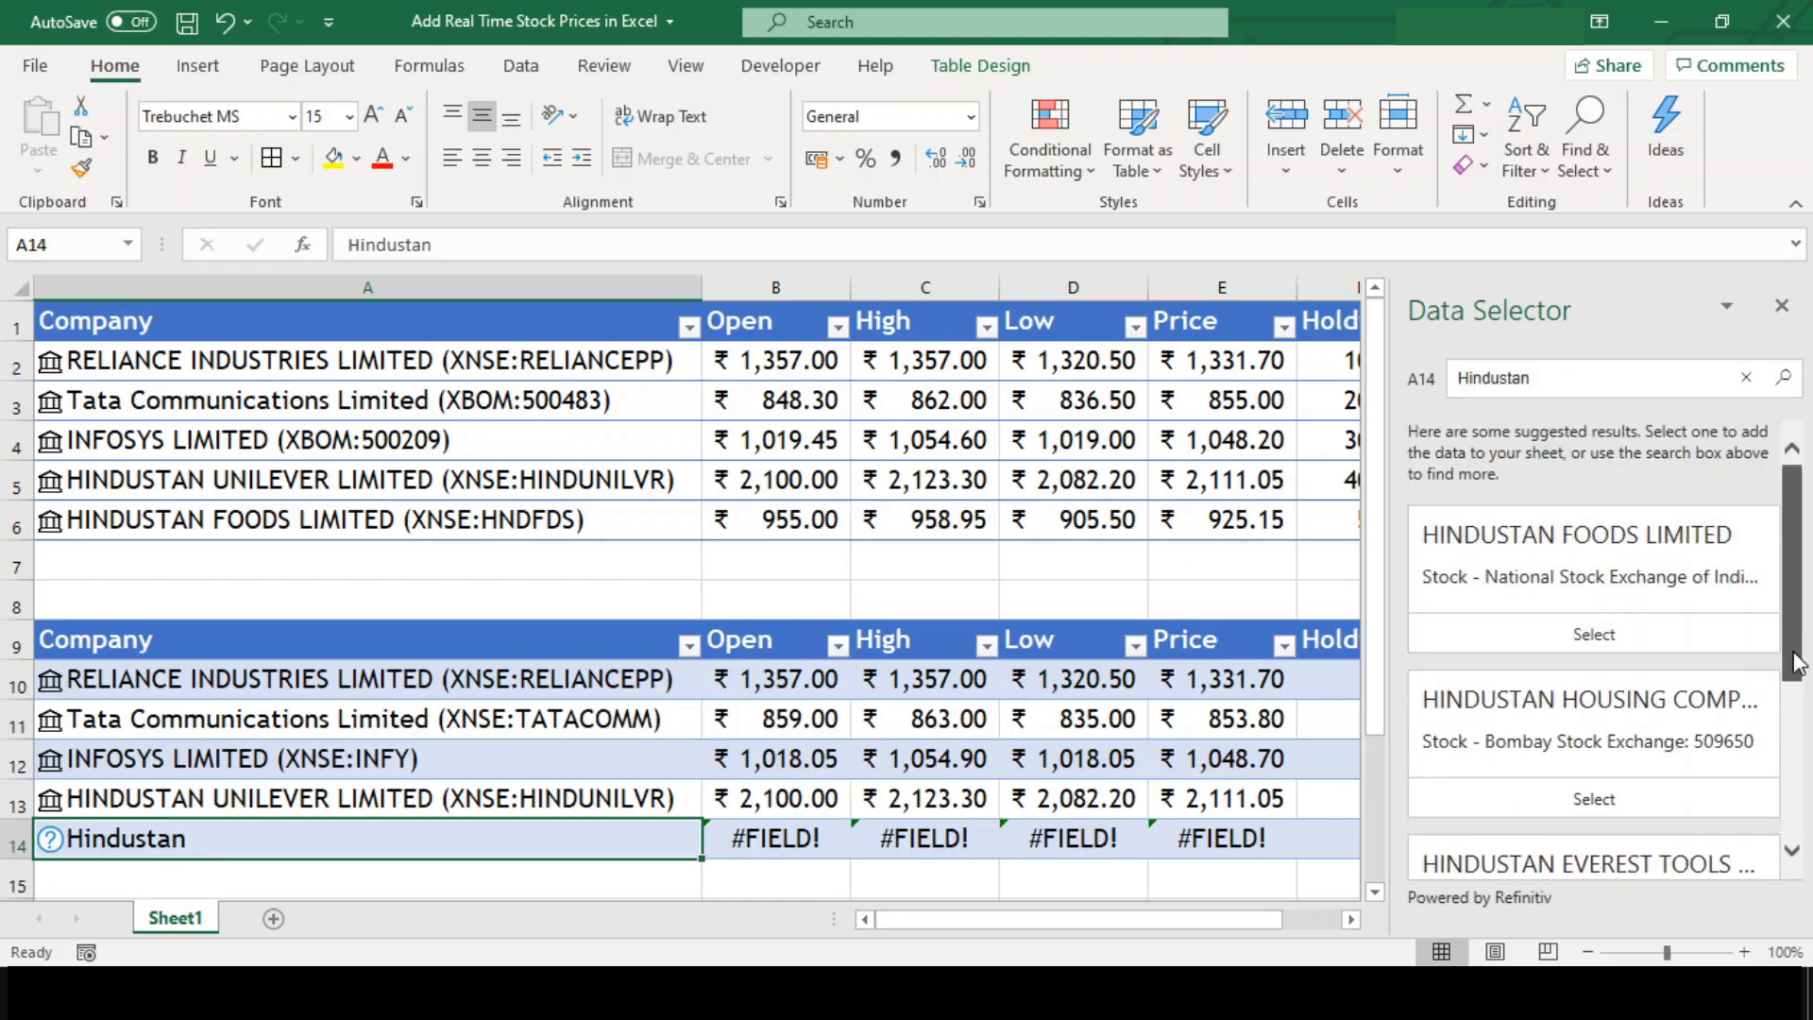
{"action": "scroll", "coordinate": [1691, 812], "scroll_direction": "down", "scroll_amount": 3}
{"action": "left_click", "coordinate": [1529, 861]}
{"action": "left_click", "coordinate": [1793, 615]}
{"action": "left_click_drag", "start_coordinate": [1793, 615], "coordinate": [1794, 482]}
{"action": "left_click", "coordinate": [1598, 643]}
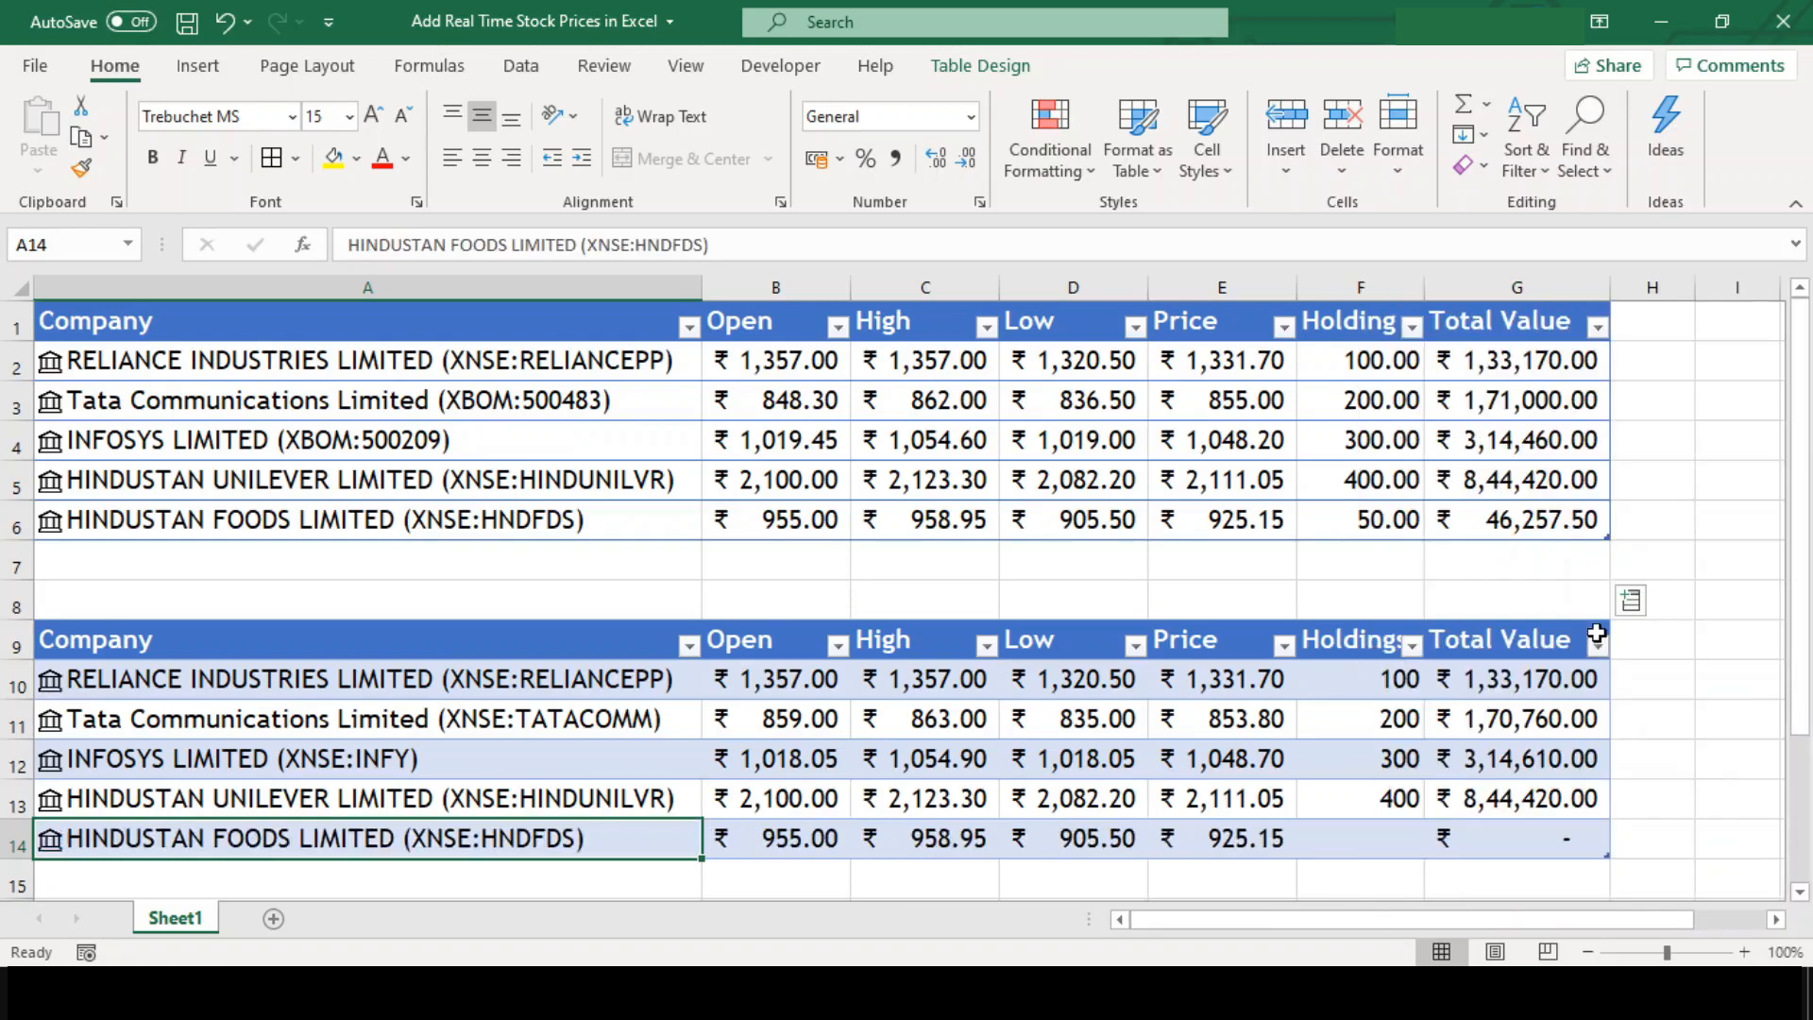
Step: Set the Holdings value for Hindustan Foods Limited in the lower table to 50
{"action": "left_click", "coordinate": [1390, 838]}
{"action": "type", "text": "50"}
{"action": "key", "text": "Return"}
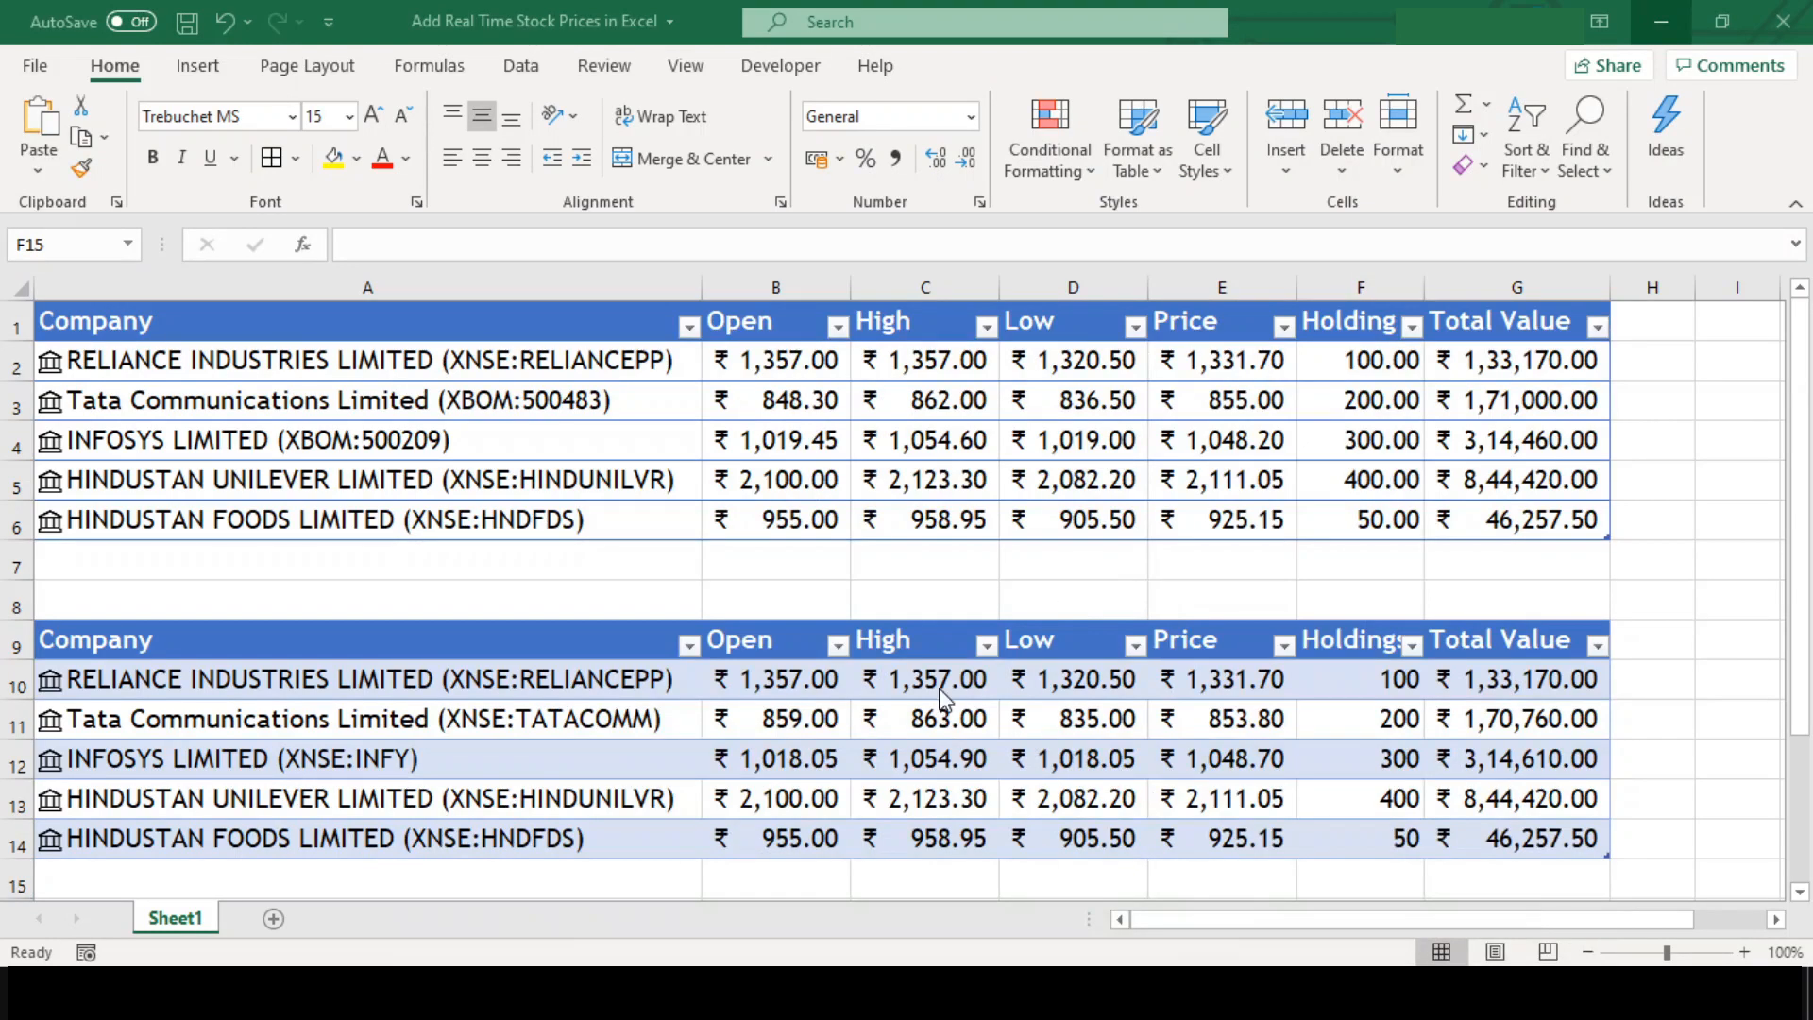
{"action": "left_click", "coordinate": [939, 689]}
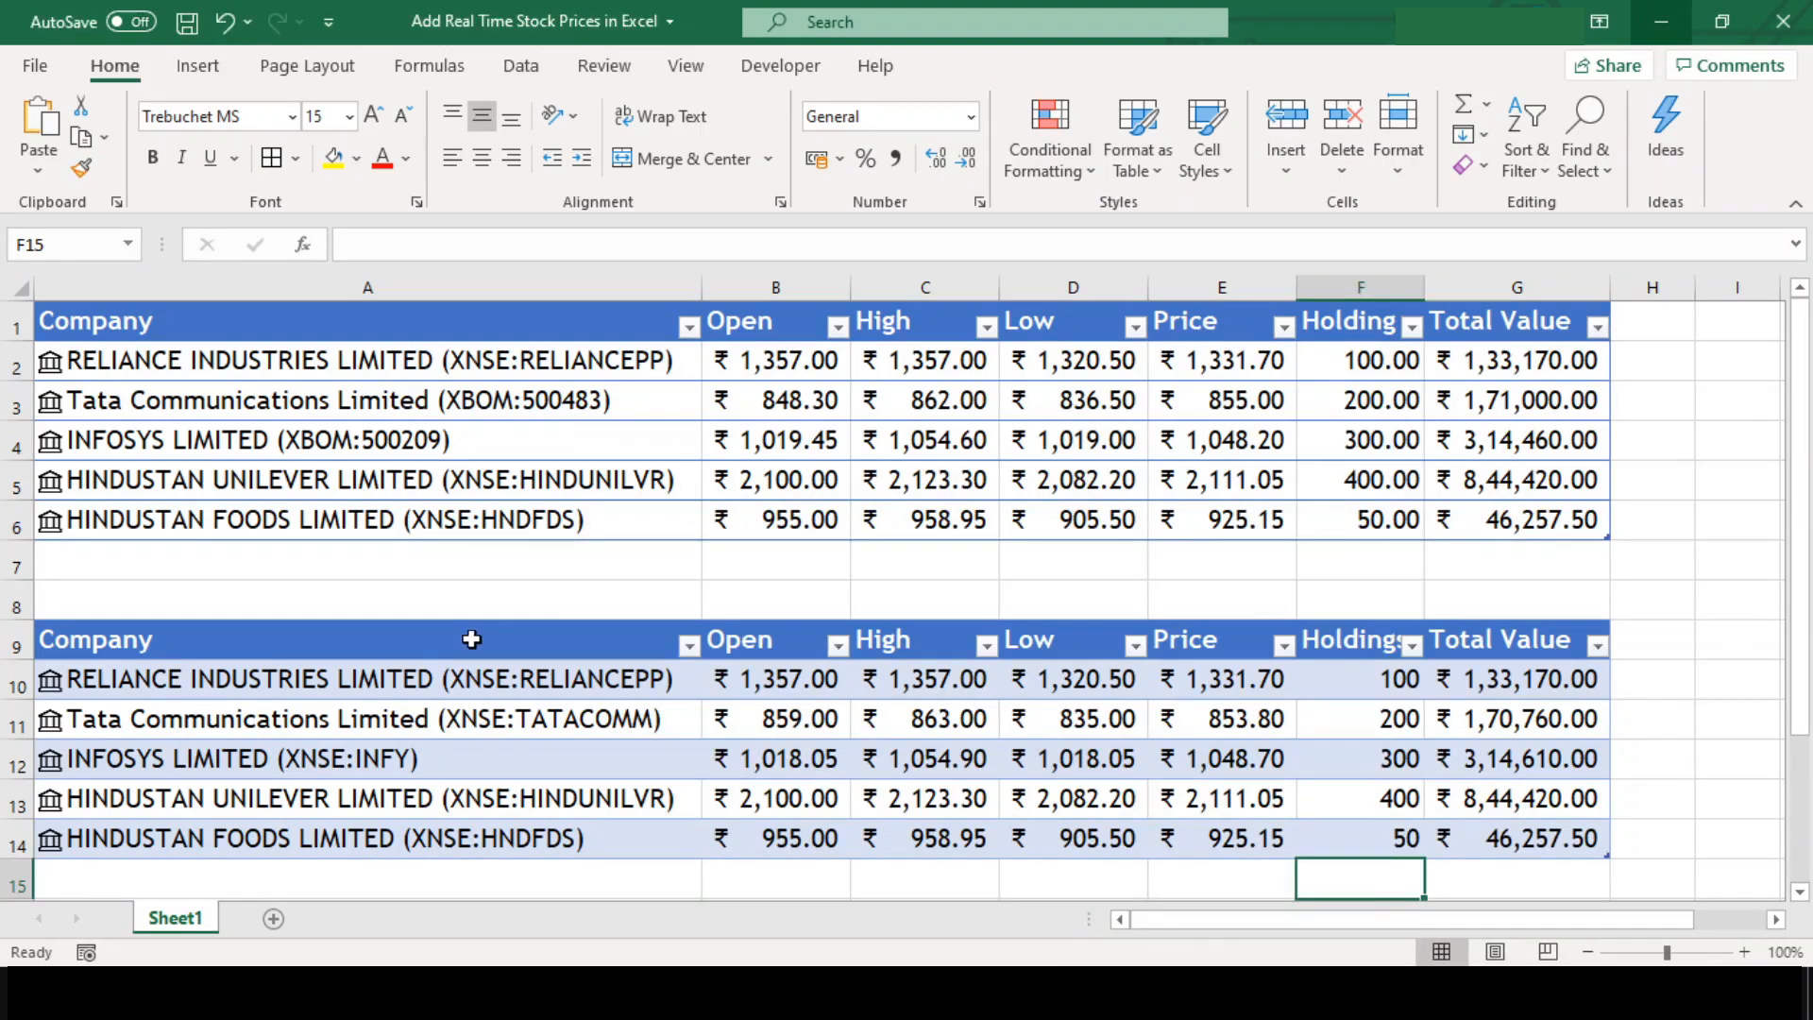
{"action": "left_click", "coordinate": [478, 678]}
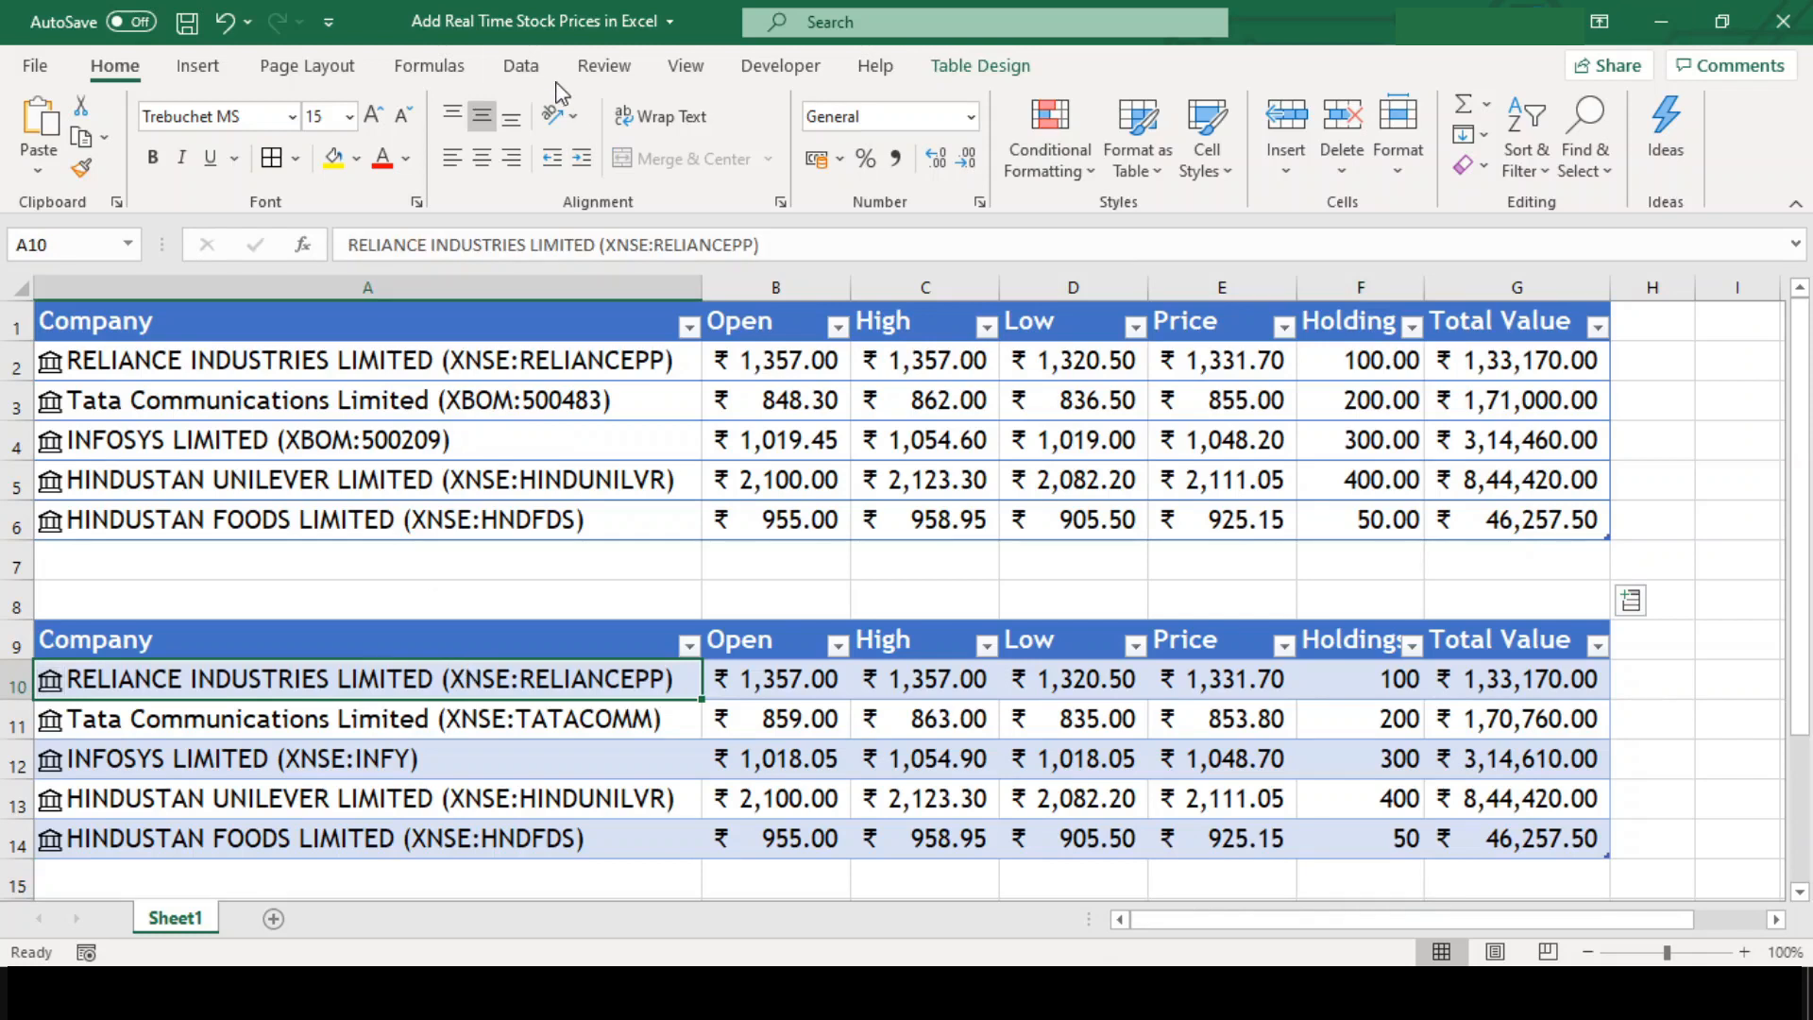
{"action": "left_click", "coordinate": [523, 65]}
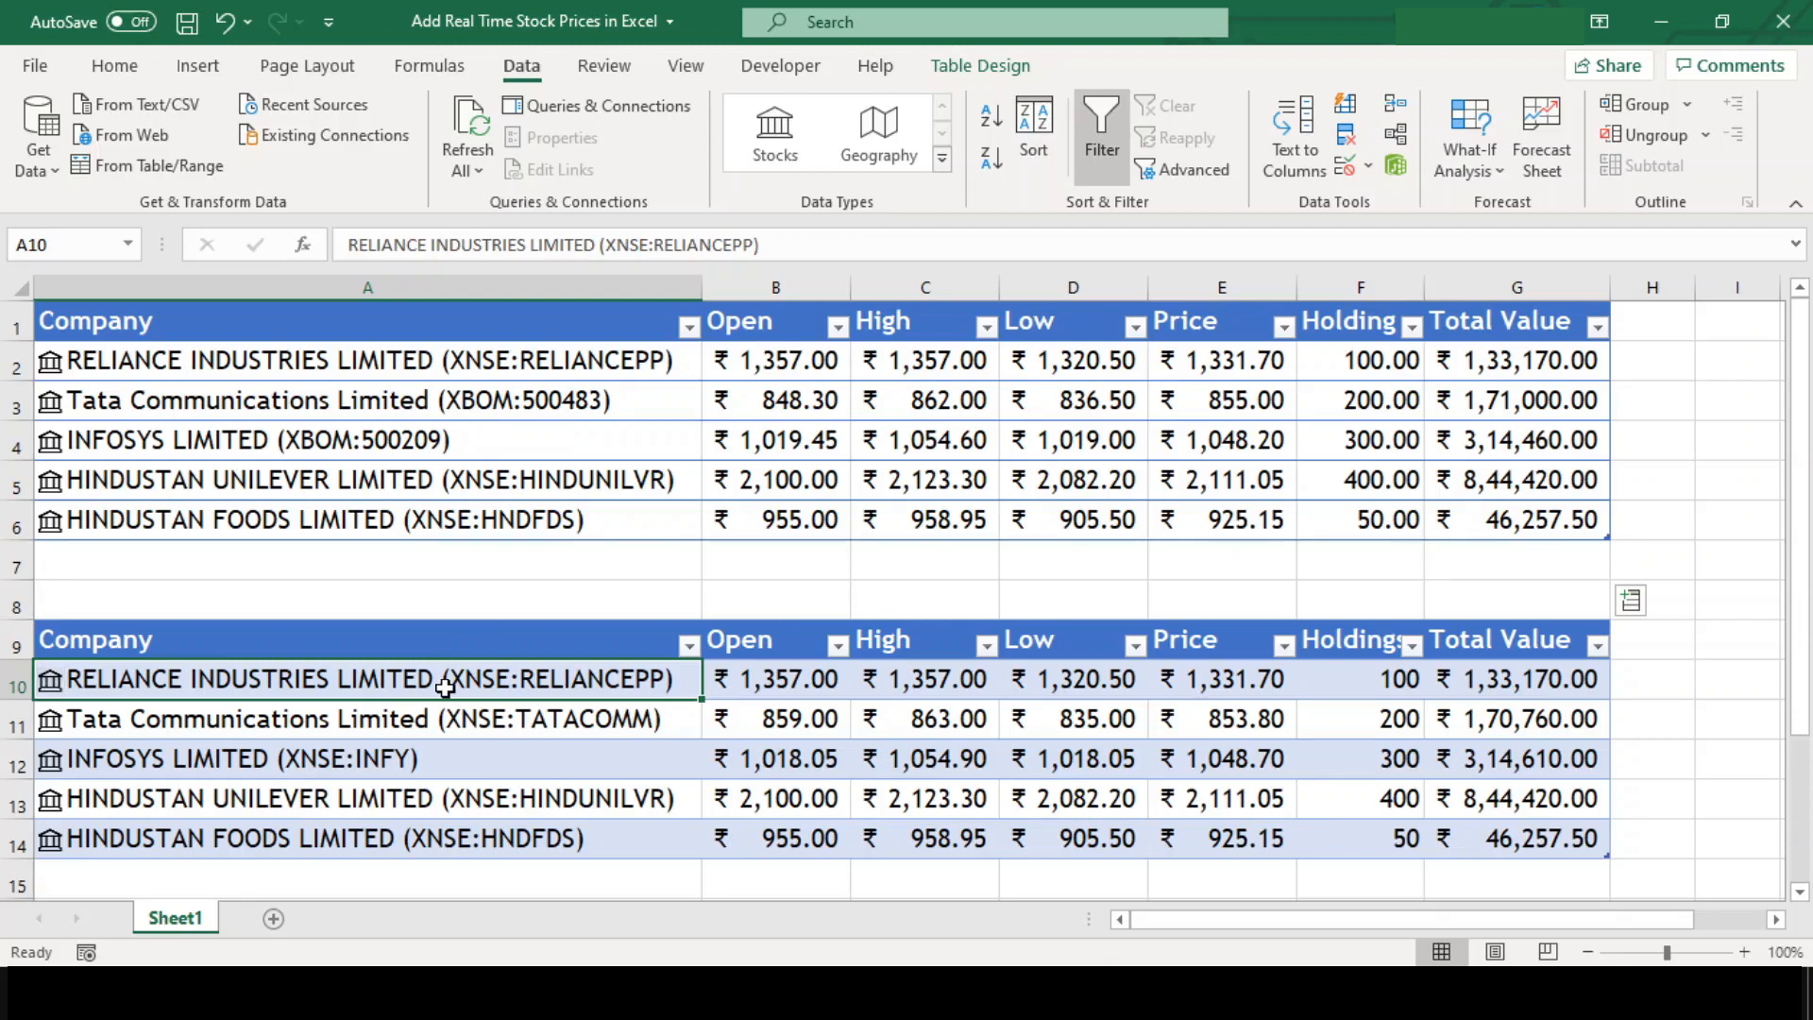
{"action": "key", "text": "shift+Down"}
{"action": "key", "text": "shift+Down"}
{"action": "key", "text": "shift+Down"}
{"action": "key", "text": "shift+Down"}
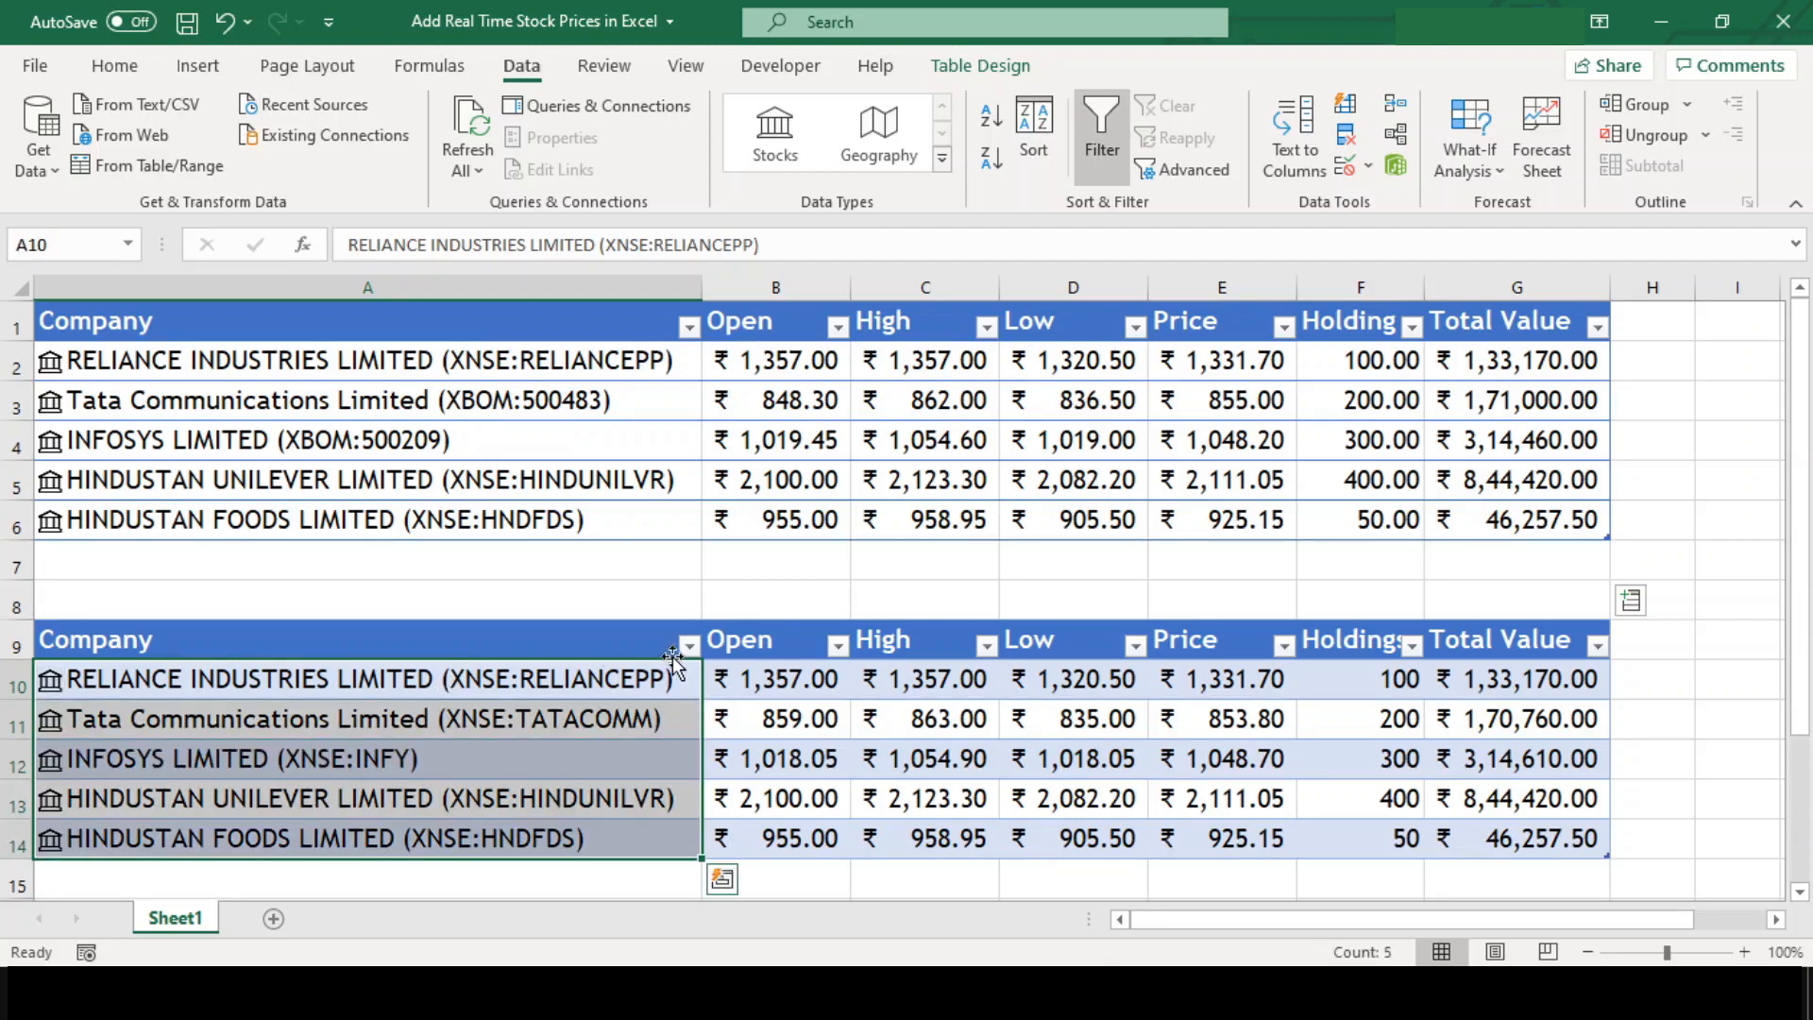
{"action": "left_click", "coordinate": [770, 678]}
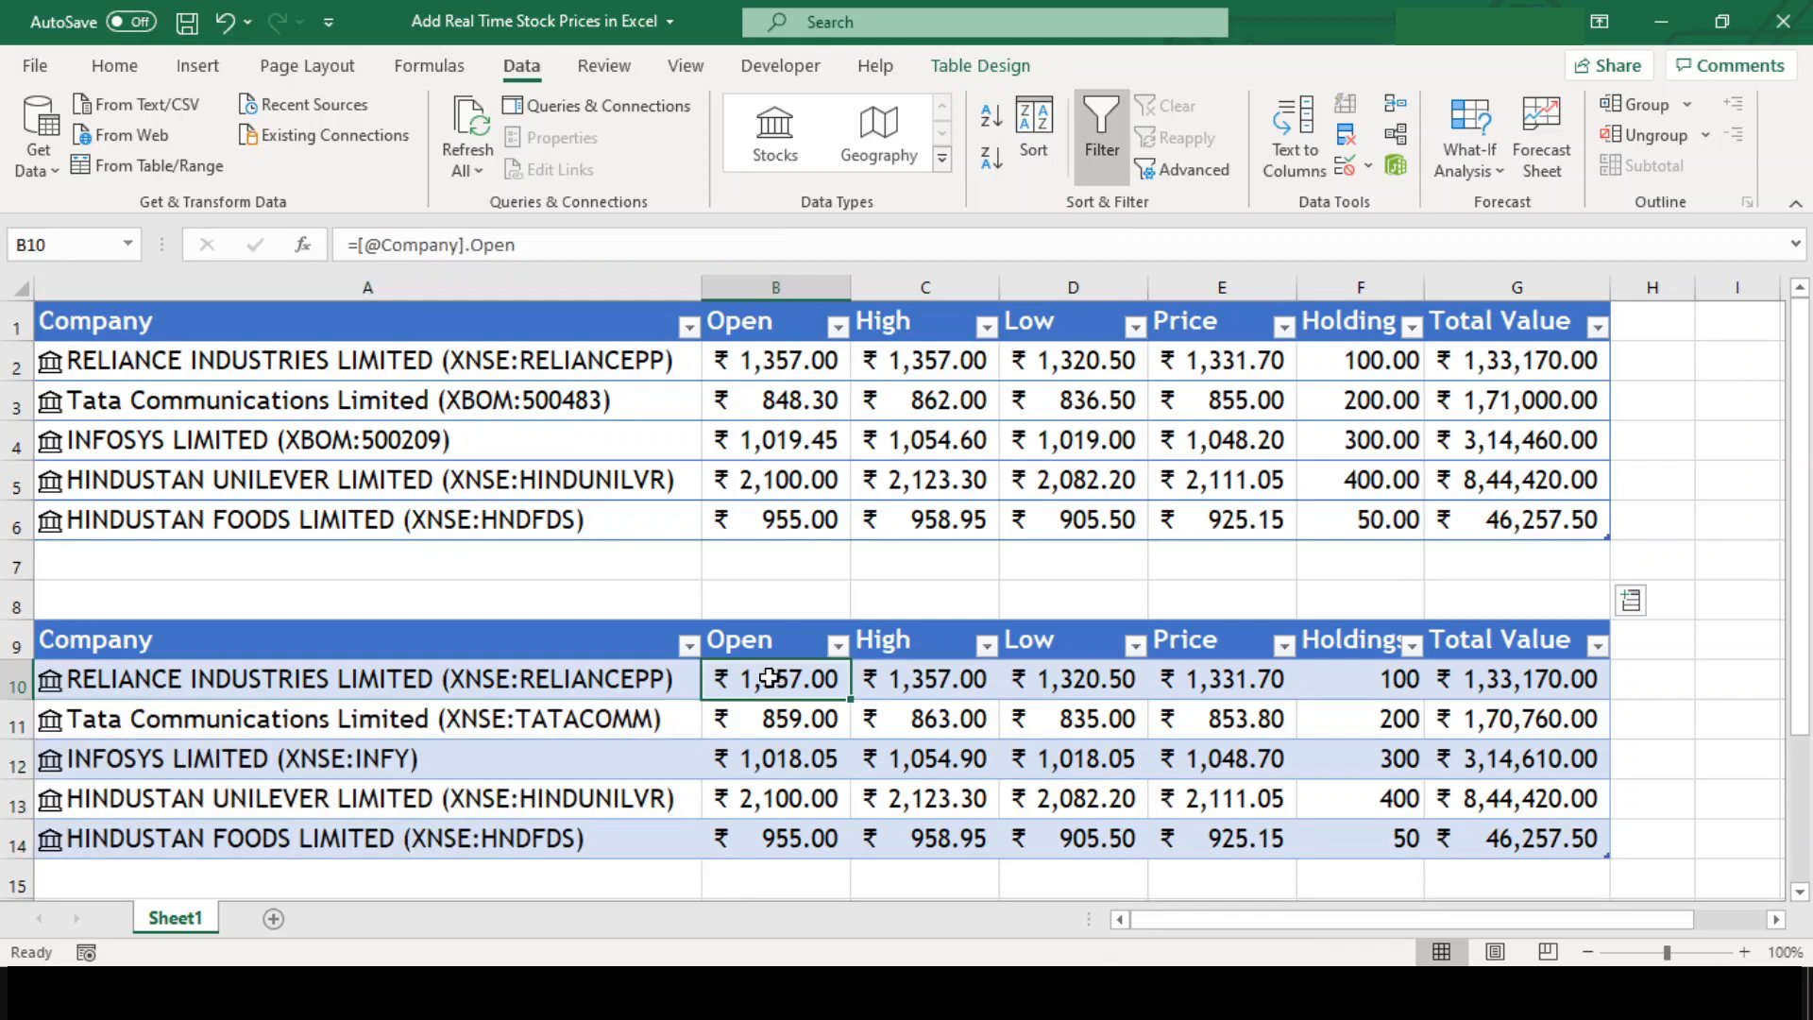
{"action": "key", "text": "shift+Right"}
{"action": "key", "text": "shift+Right"}
{"action": "key", "text": "shift+Right"}
{"action": "key", "text": "shift+Right"}
{"action": "key", "text": "shift+Left"}
{"action": "key", "text": "shift+Down"}
{"action": "key", "text": "shift+Down"}
{"action": "key", "text": "shift+Down"}
{"action": "key", "text": "shift+Down"}
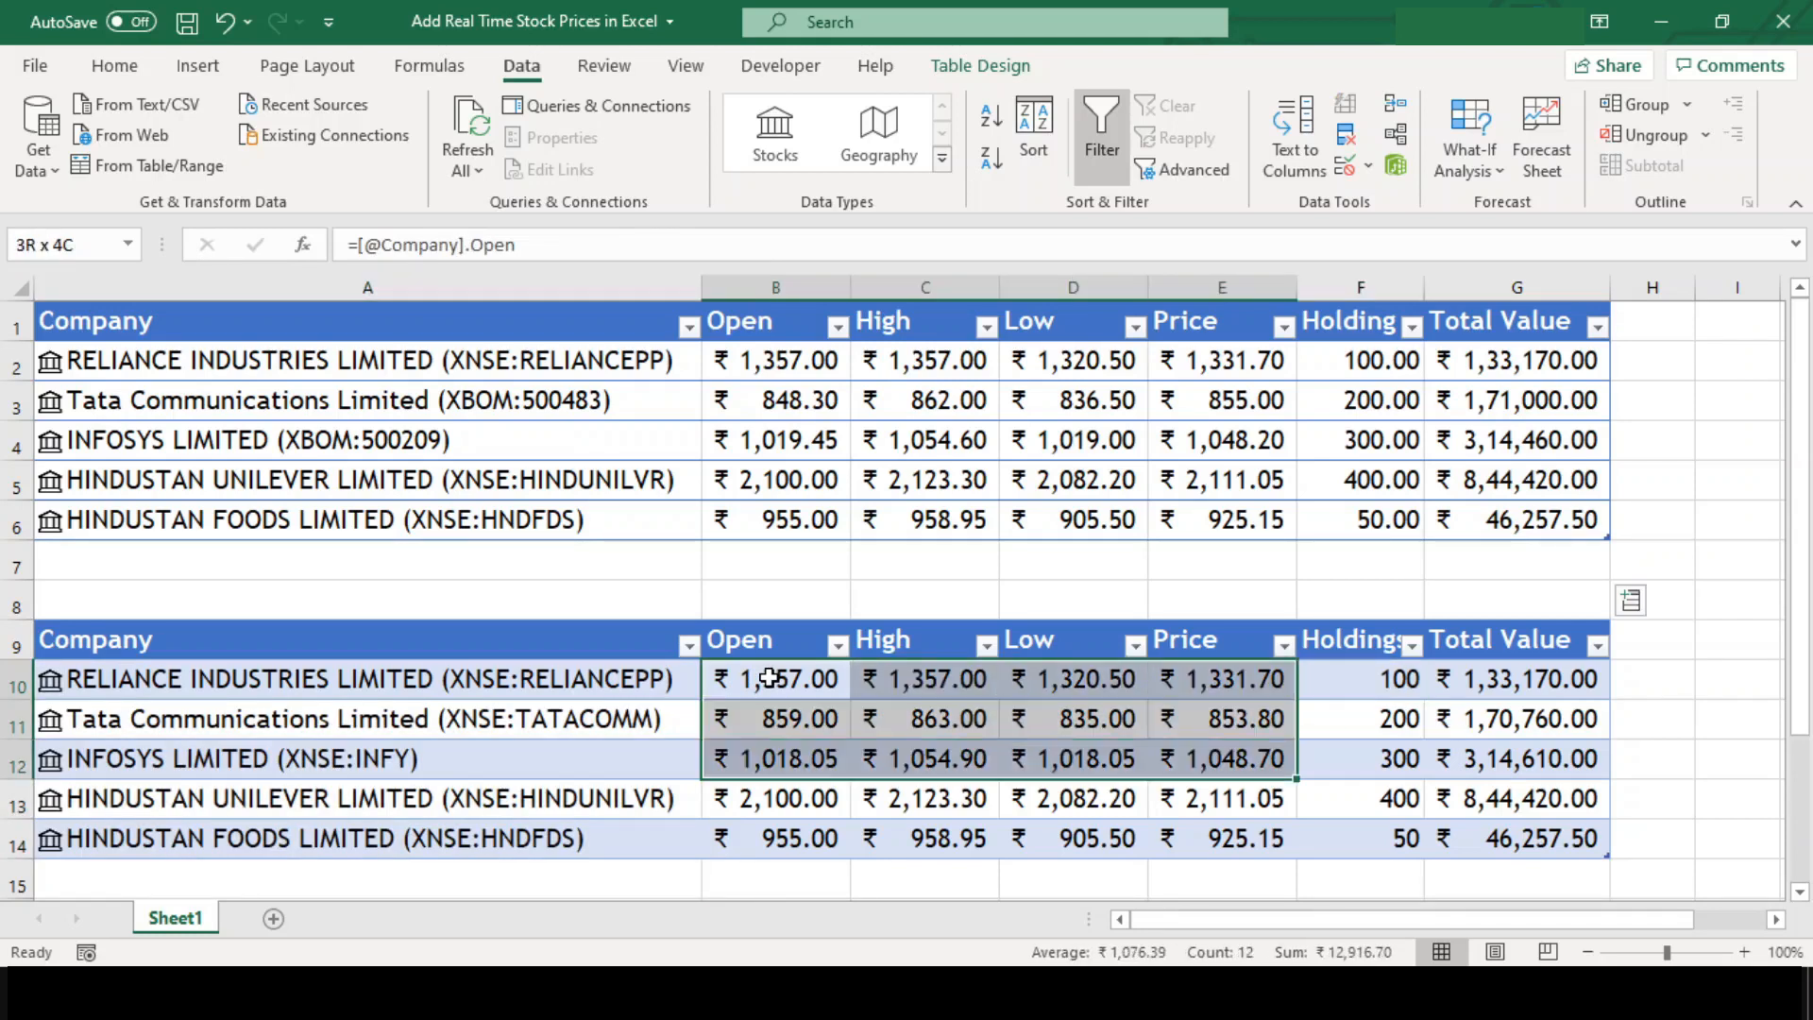
Step: Refresh the stock data from the Reliance Industries cell A10 in the lower table
{"action": "left_click", "coordinate": [669, 674]}
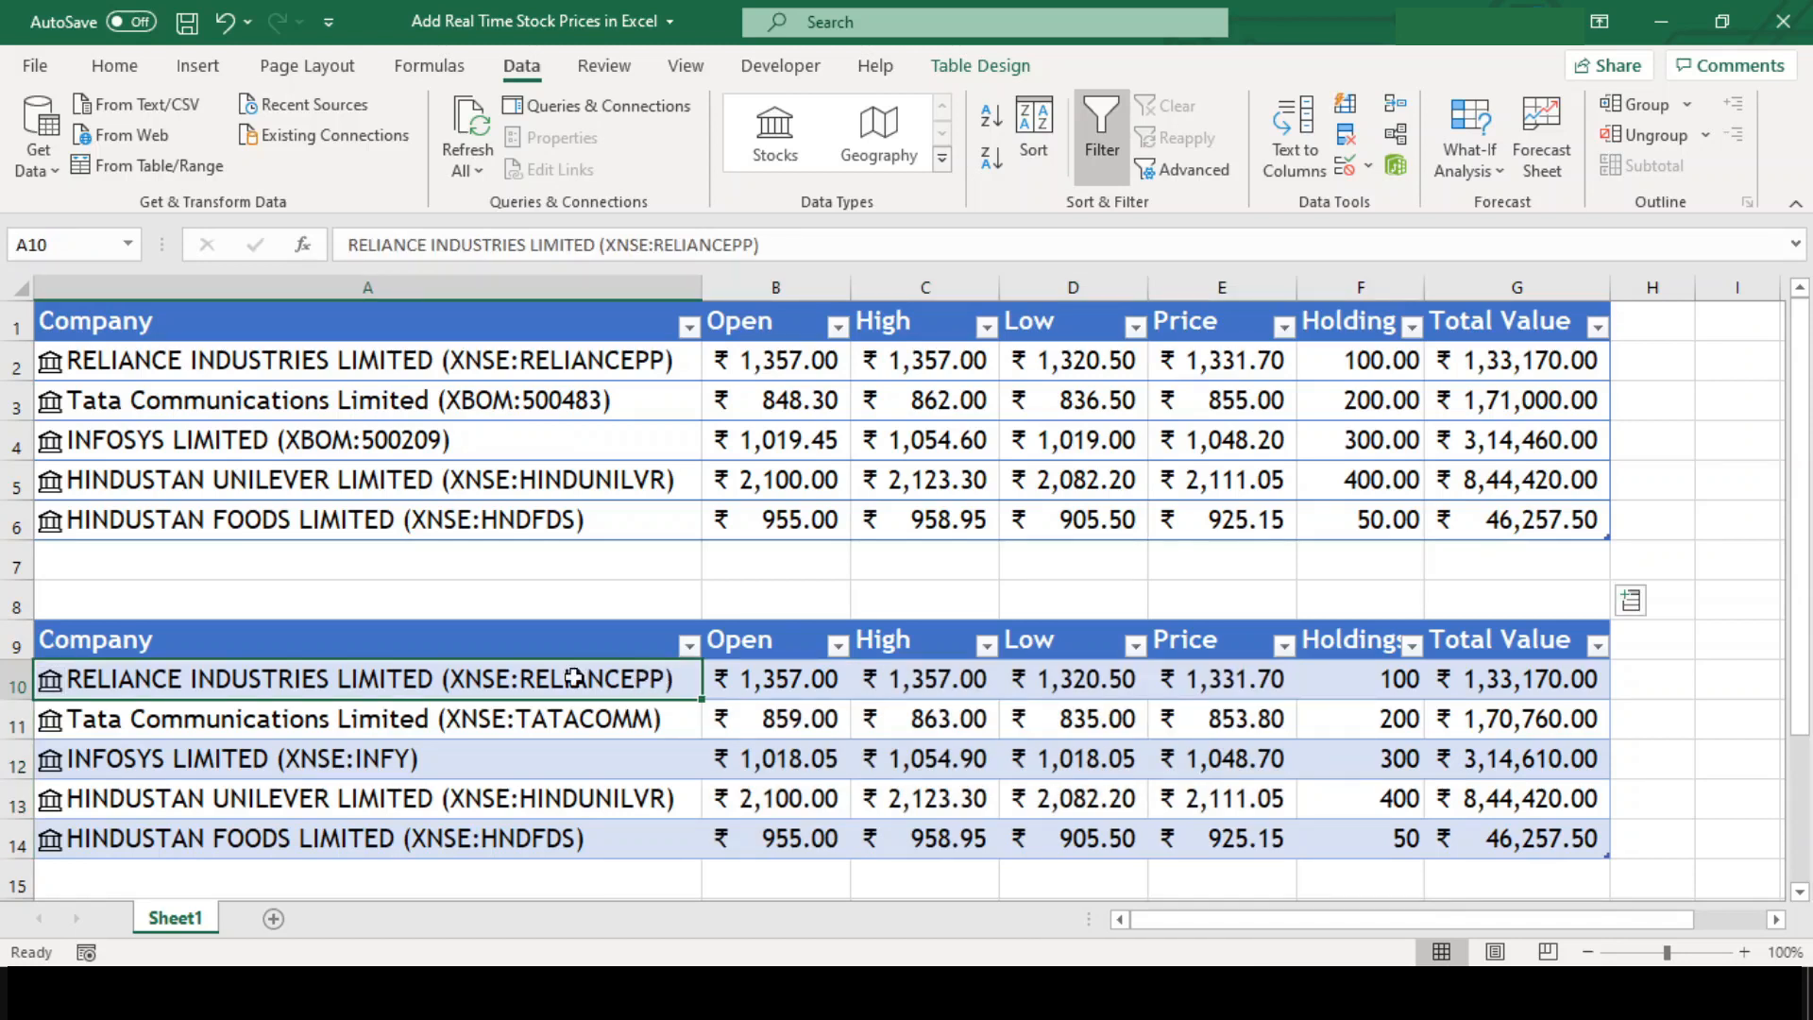
{"action": "right_click", "coordinate": [543, 699]}
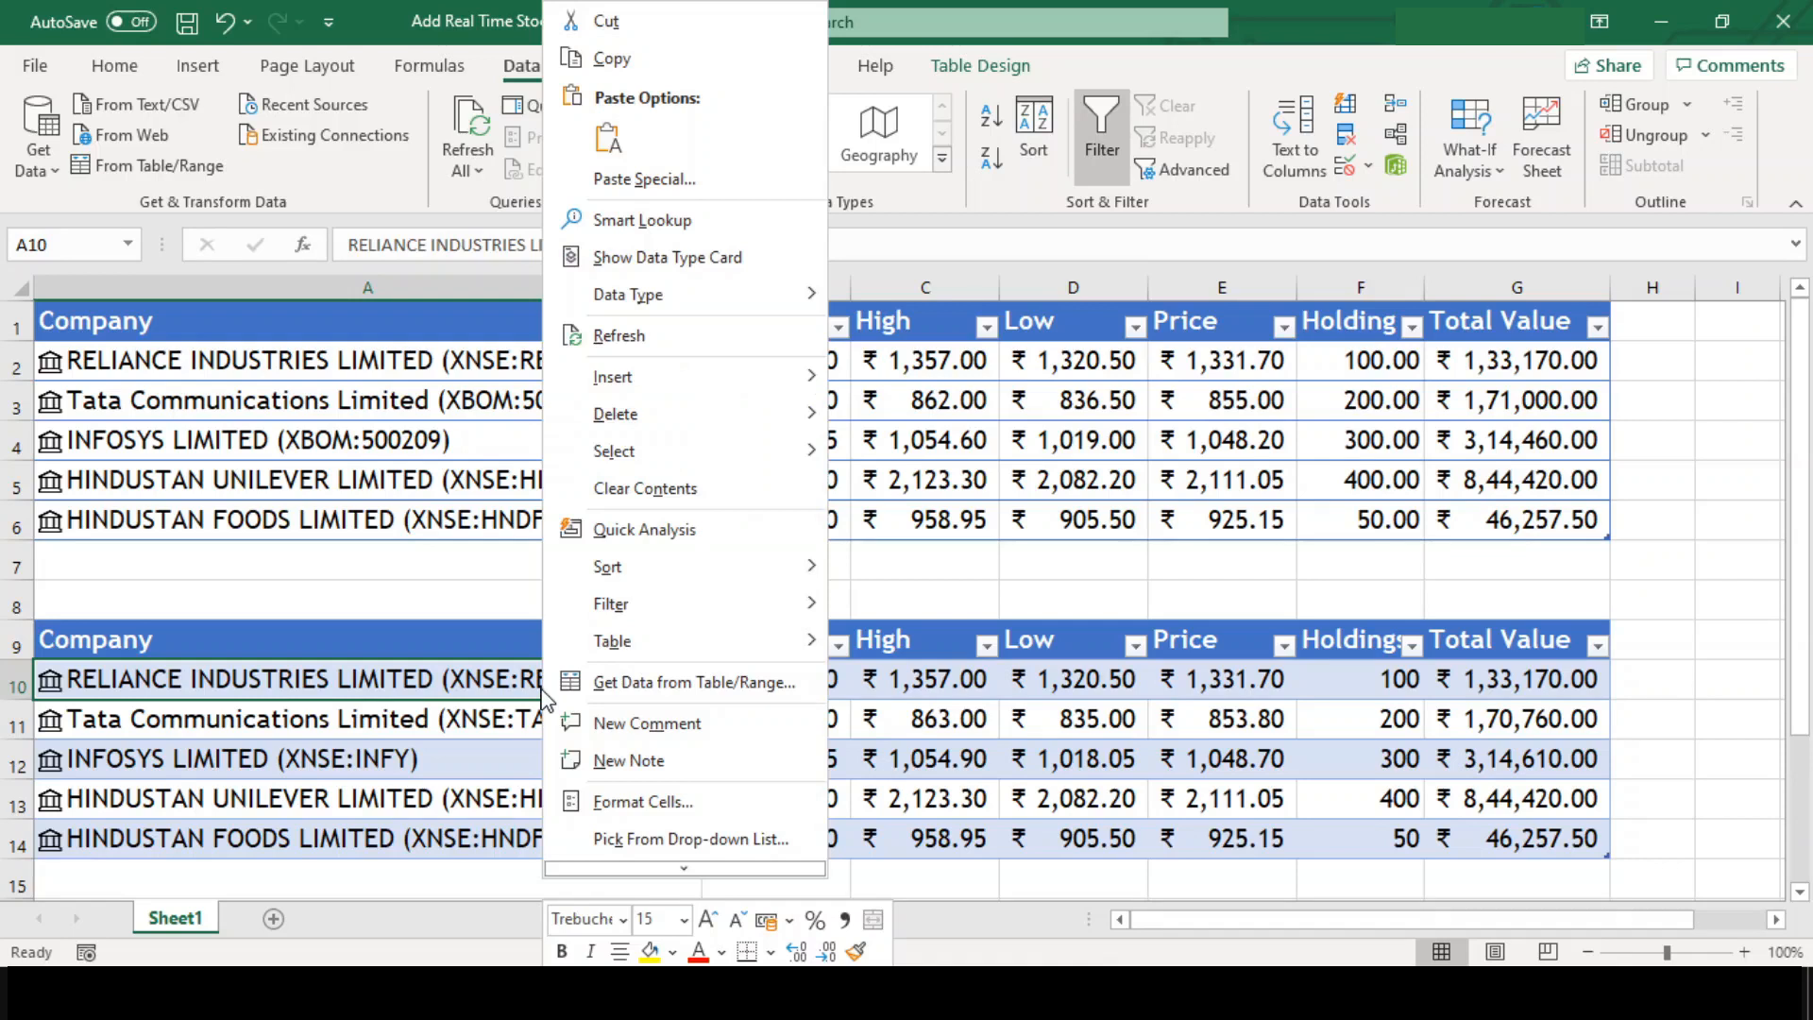
{"action": "left_click", "coordinate": [674, 353]}
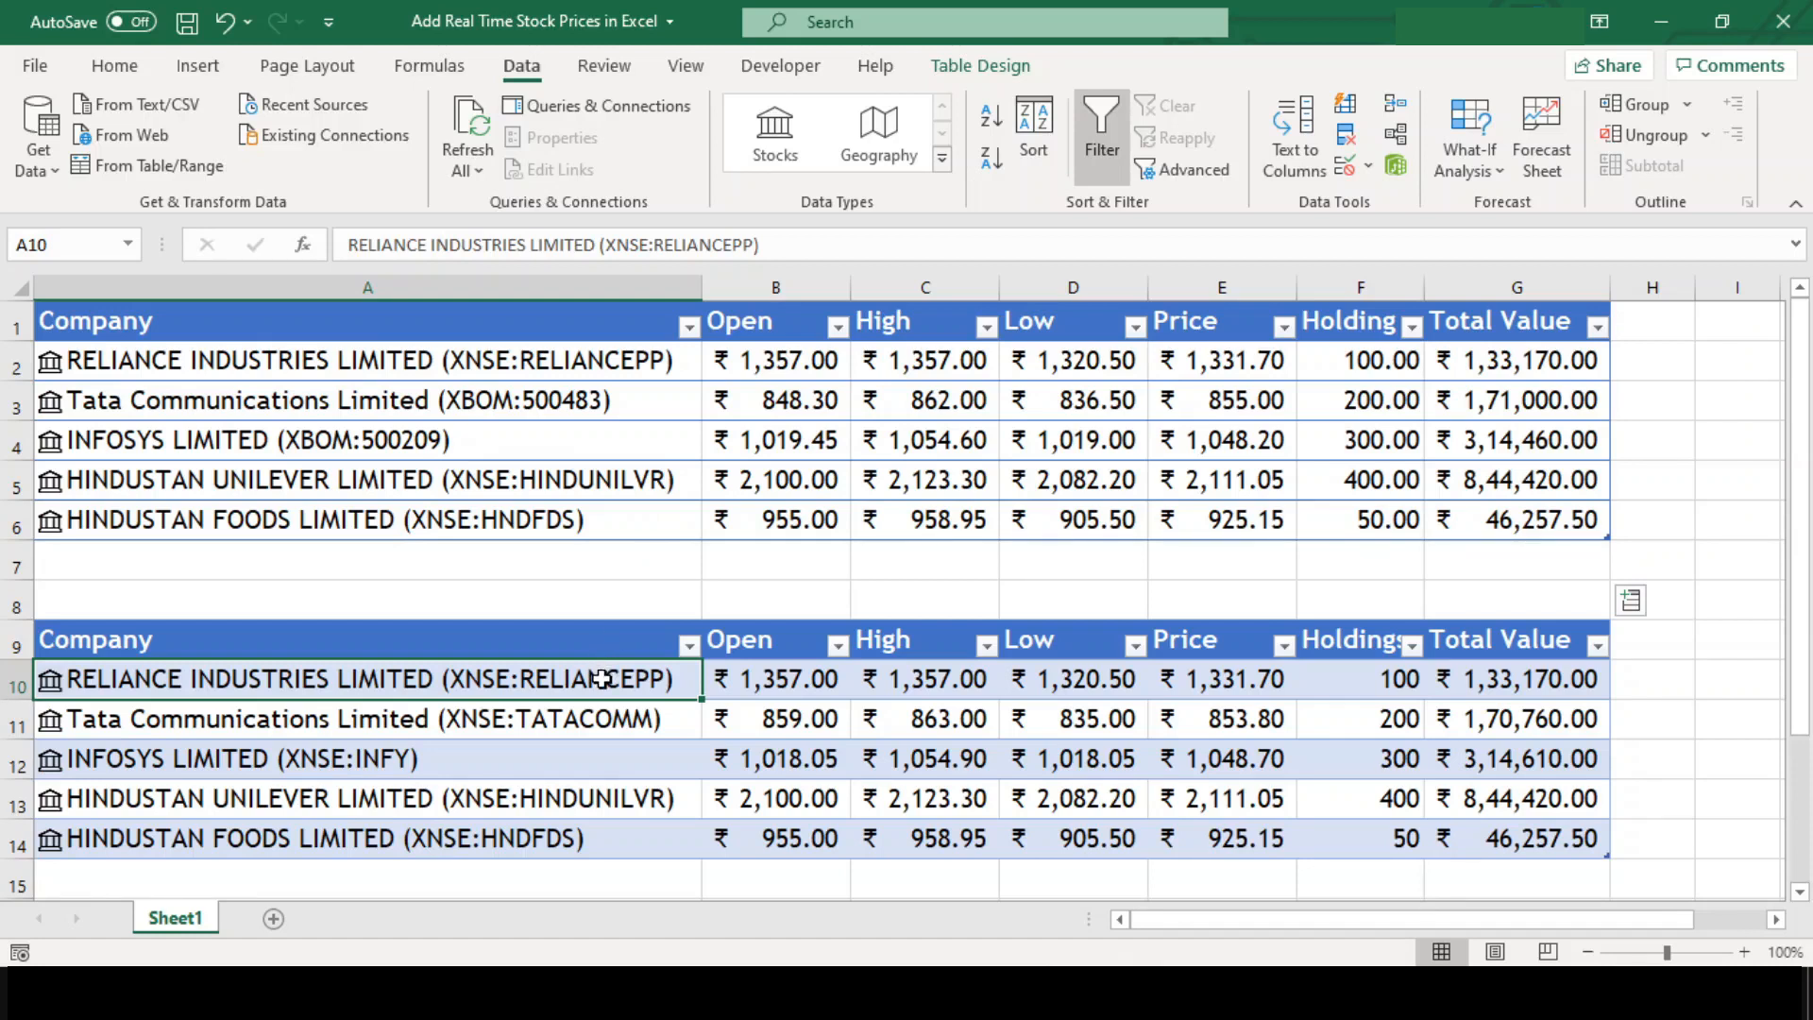
{"action": "key", "text": "ctrl+shift+Down"}
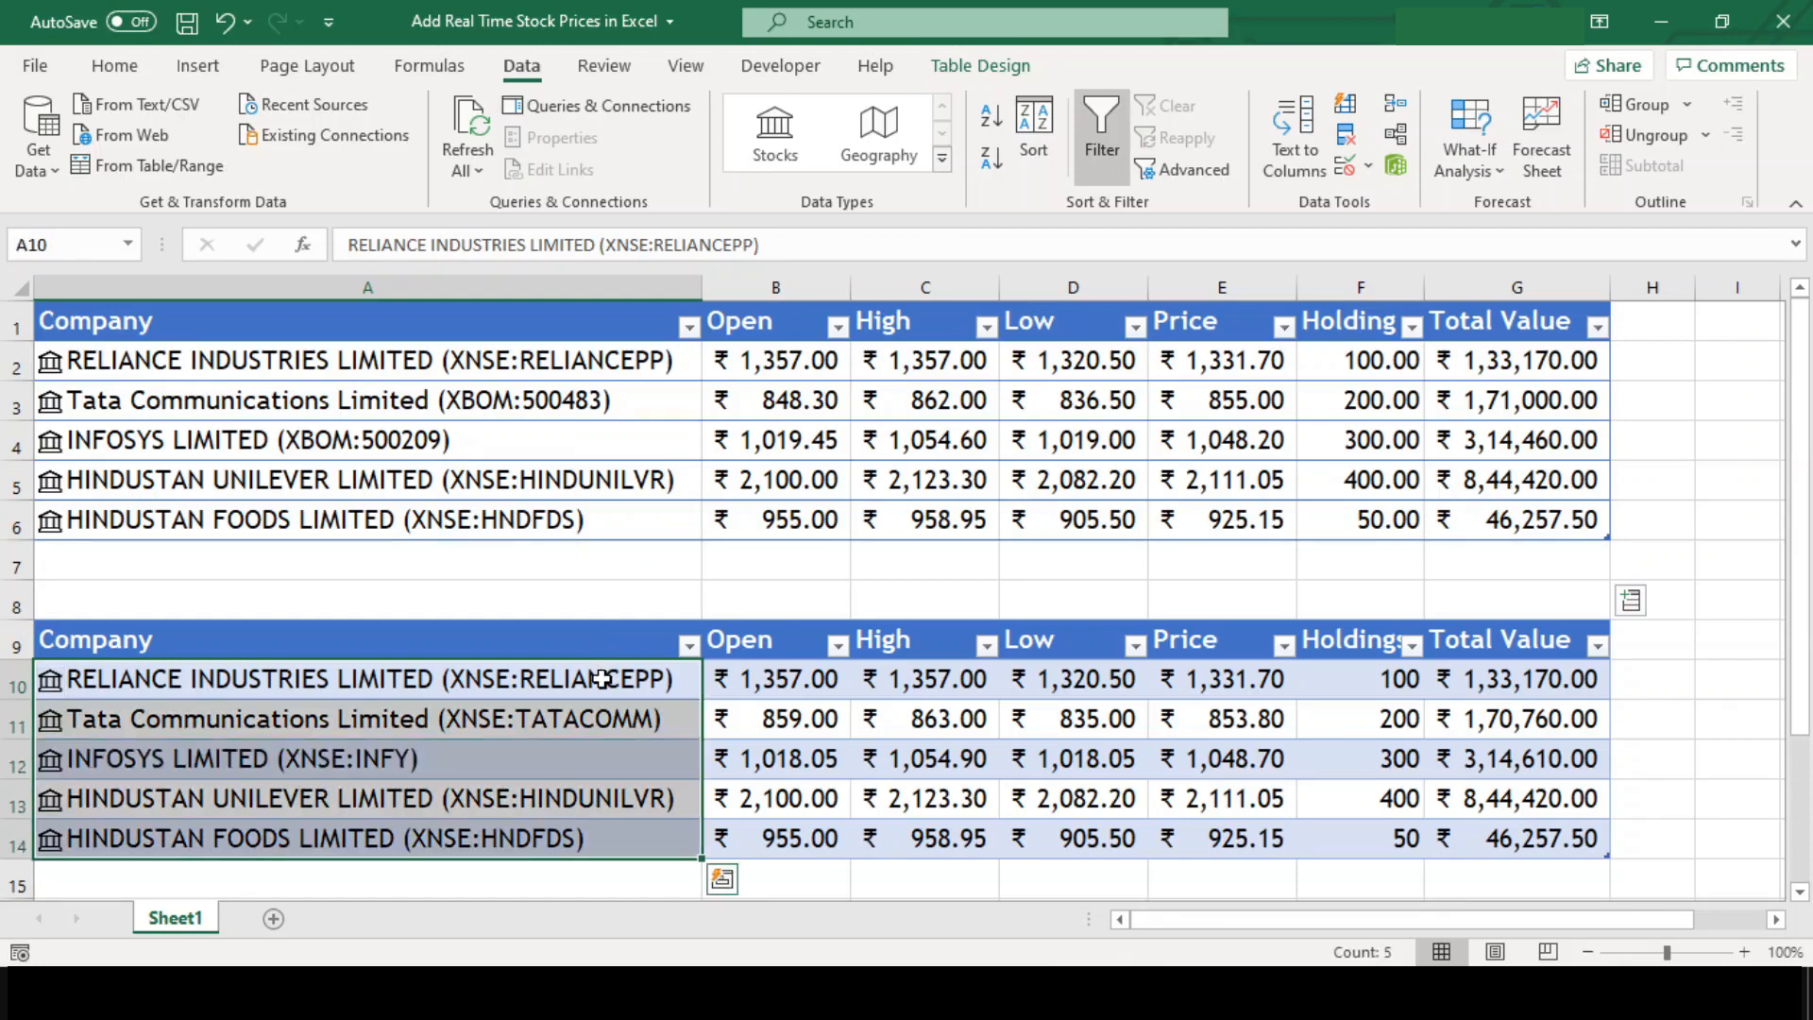
{"action": "key", "text": "Up"}
{"action": "key", "text": "Down"}
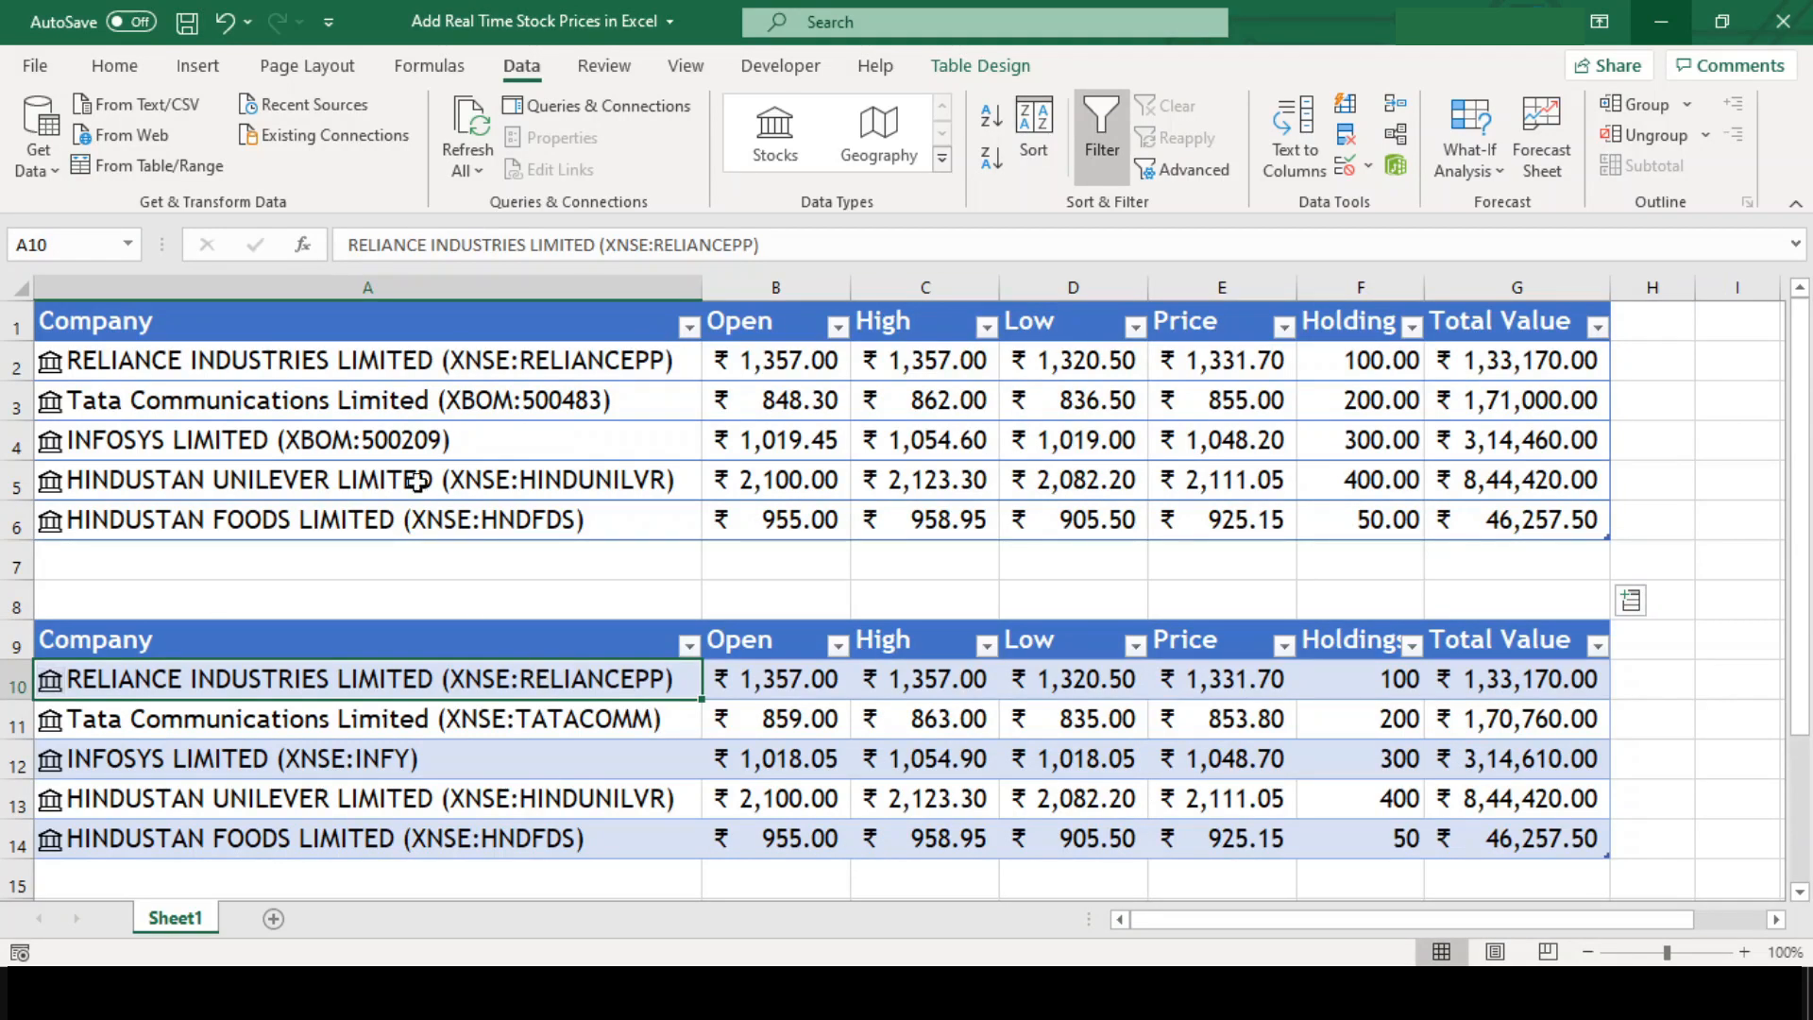
{"action": "left_click", "coordinate": [441, 447]}
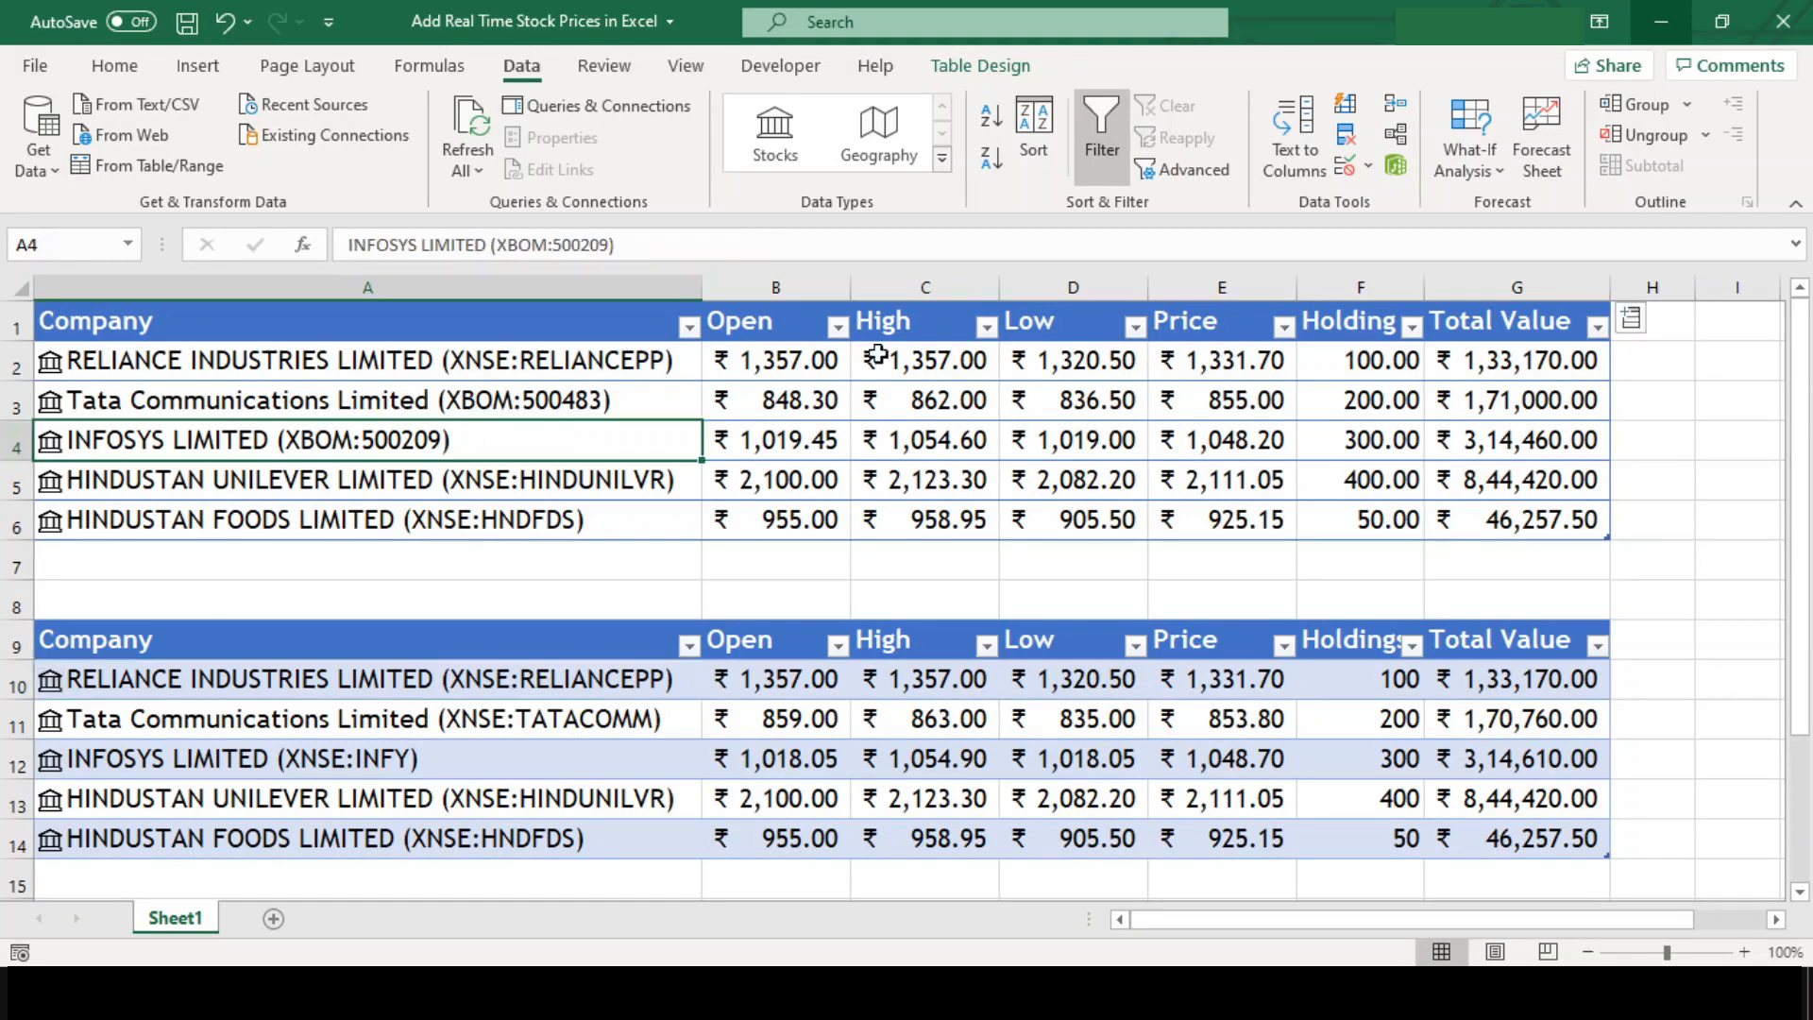
{"action": "left_click", "coordinate": [929, 591]}
Step: Refresh all linked stock data in the workbook with Refresh All
{"action": "left_click", "coordinate": [562, 804]}
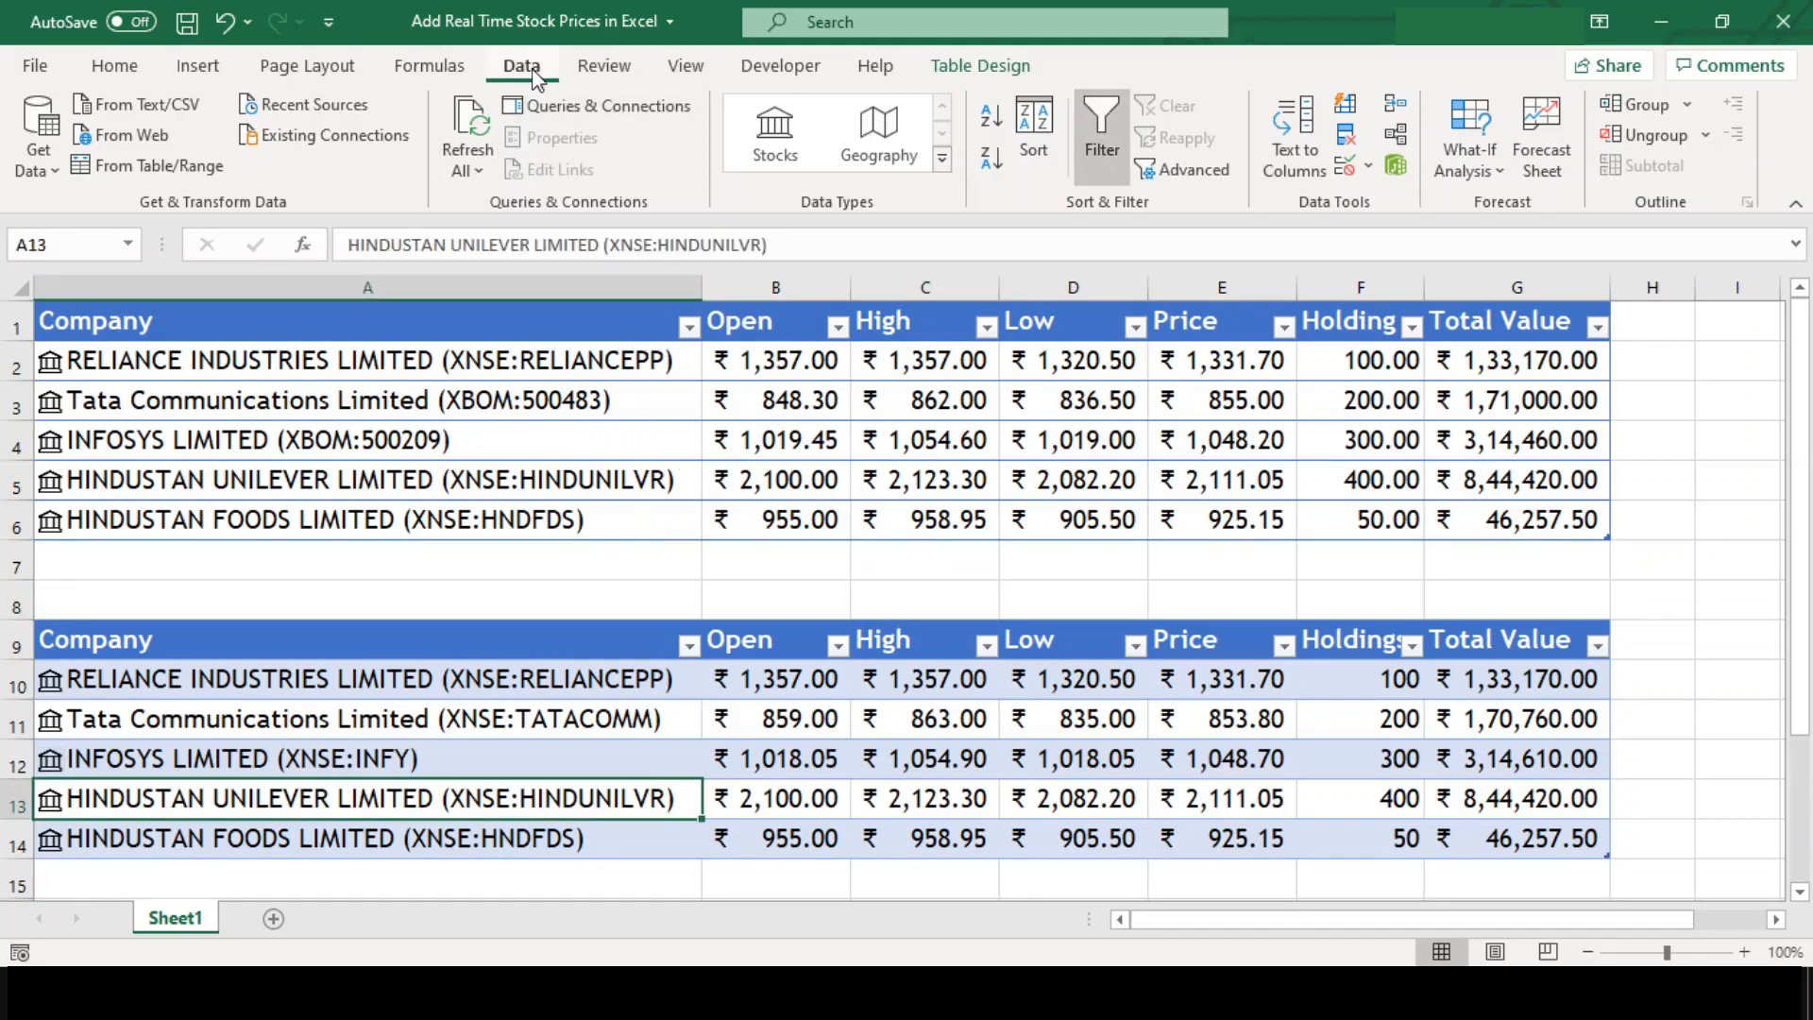
{"action": "left_click", "coordinate": [466, 170]}
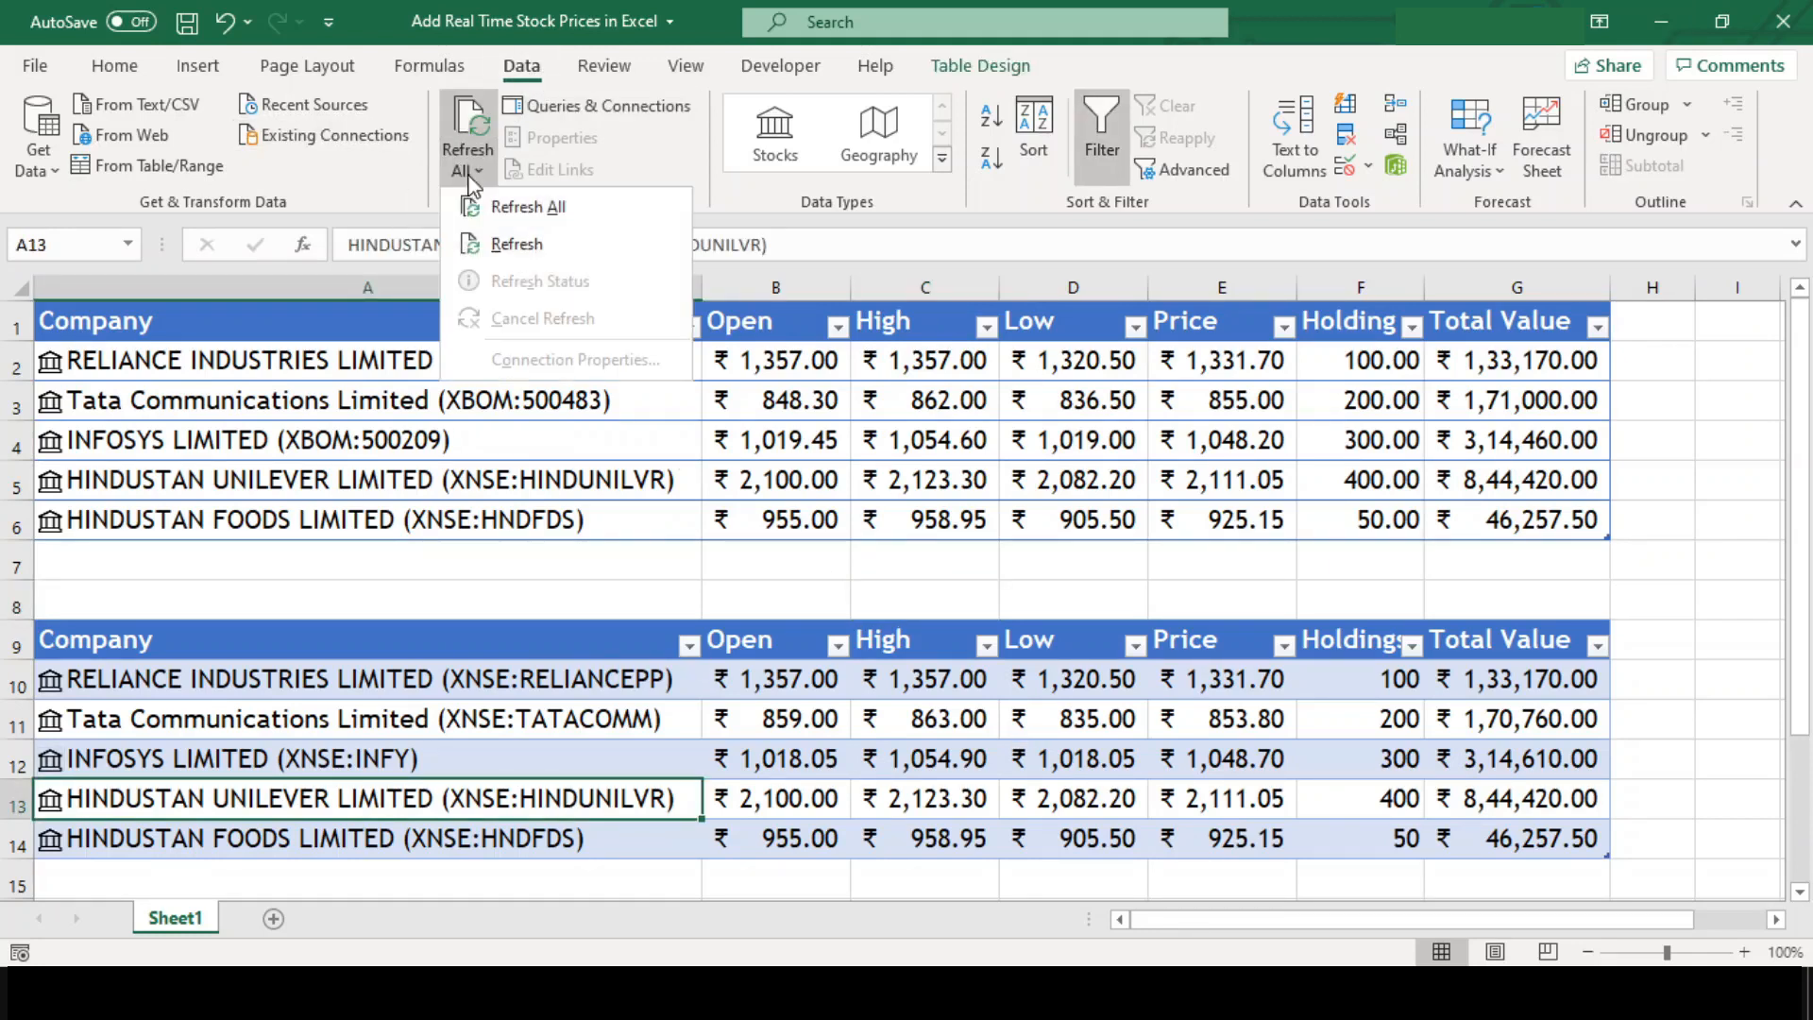
{"action": "left_click", "coordinate": [487, 206]}
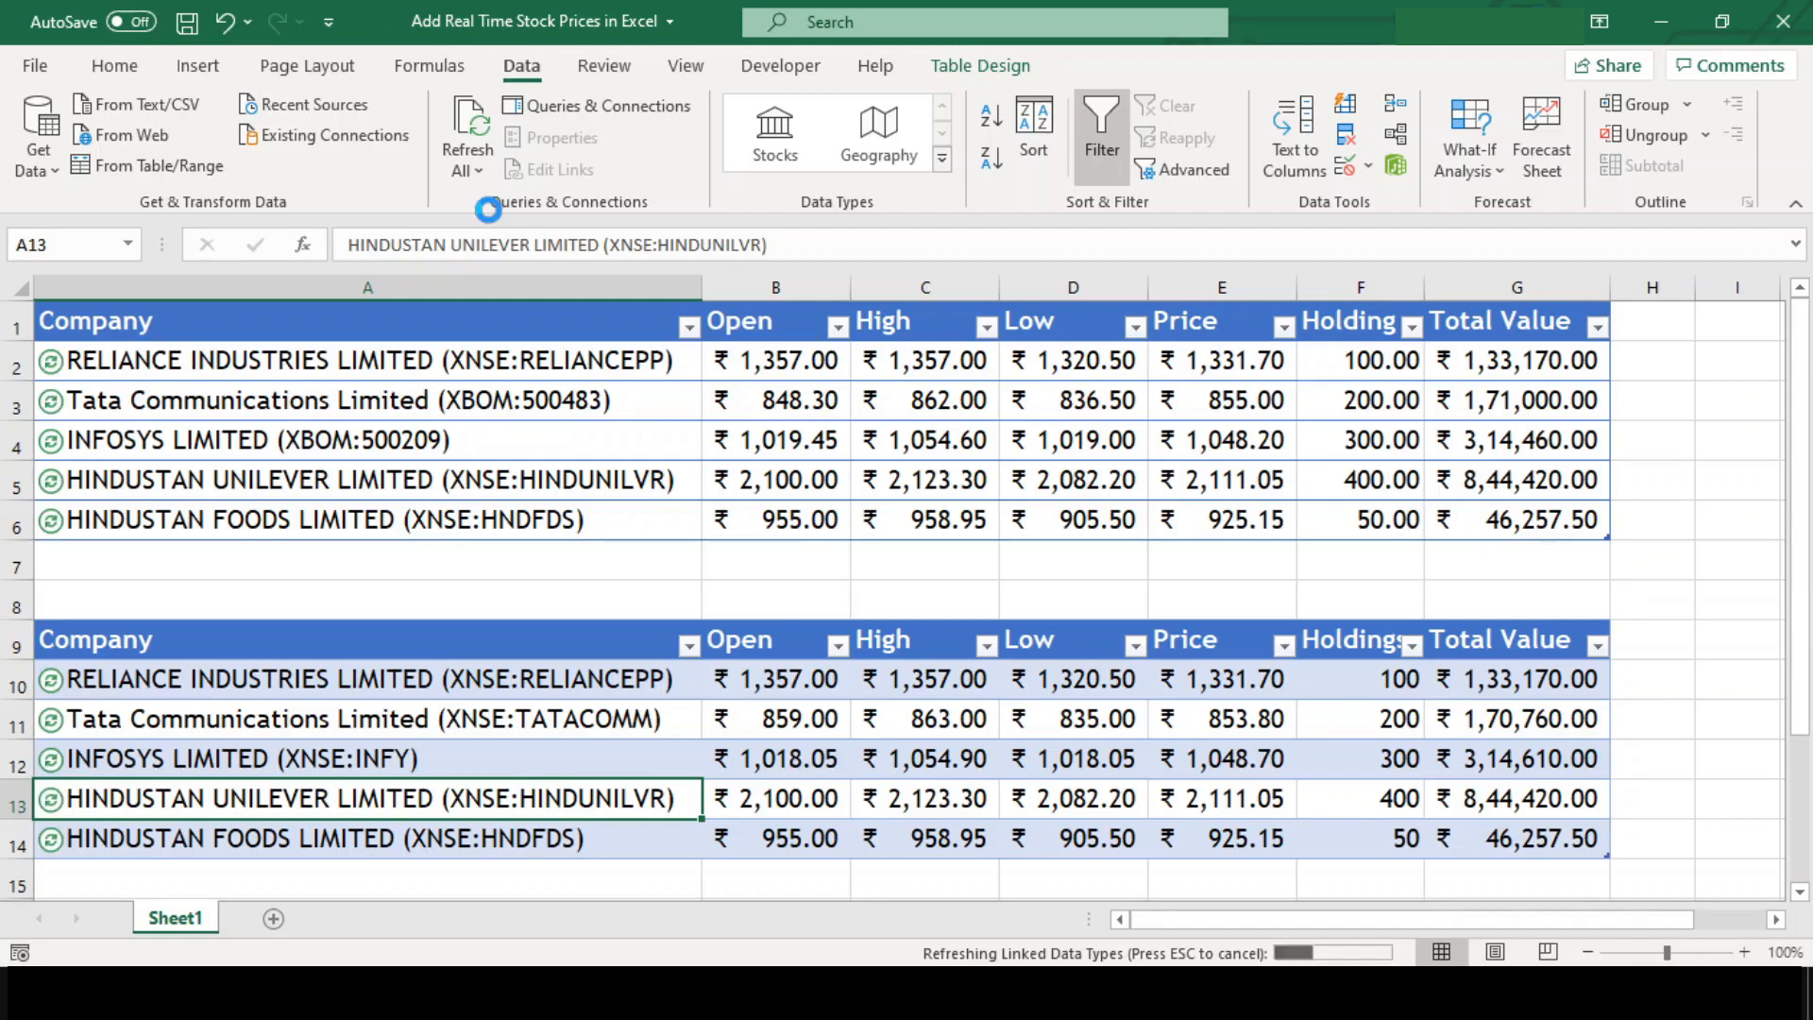
{"action": "key", "text": "Up"}
{"action": "left_click", "coordinate": [520, 696]}
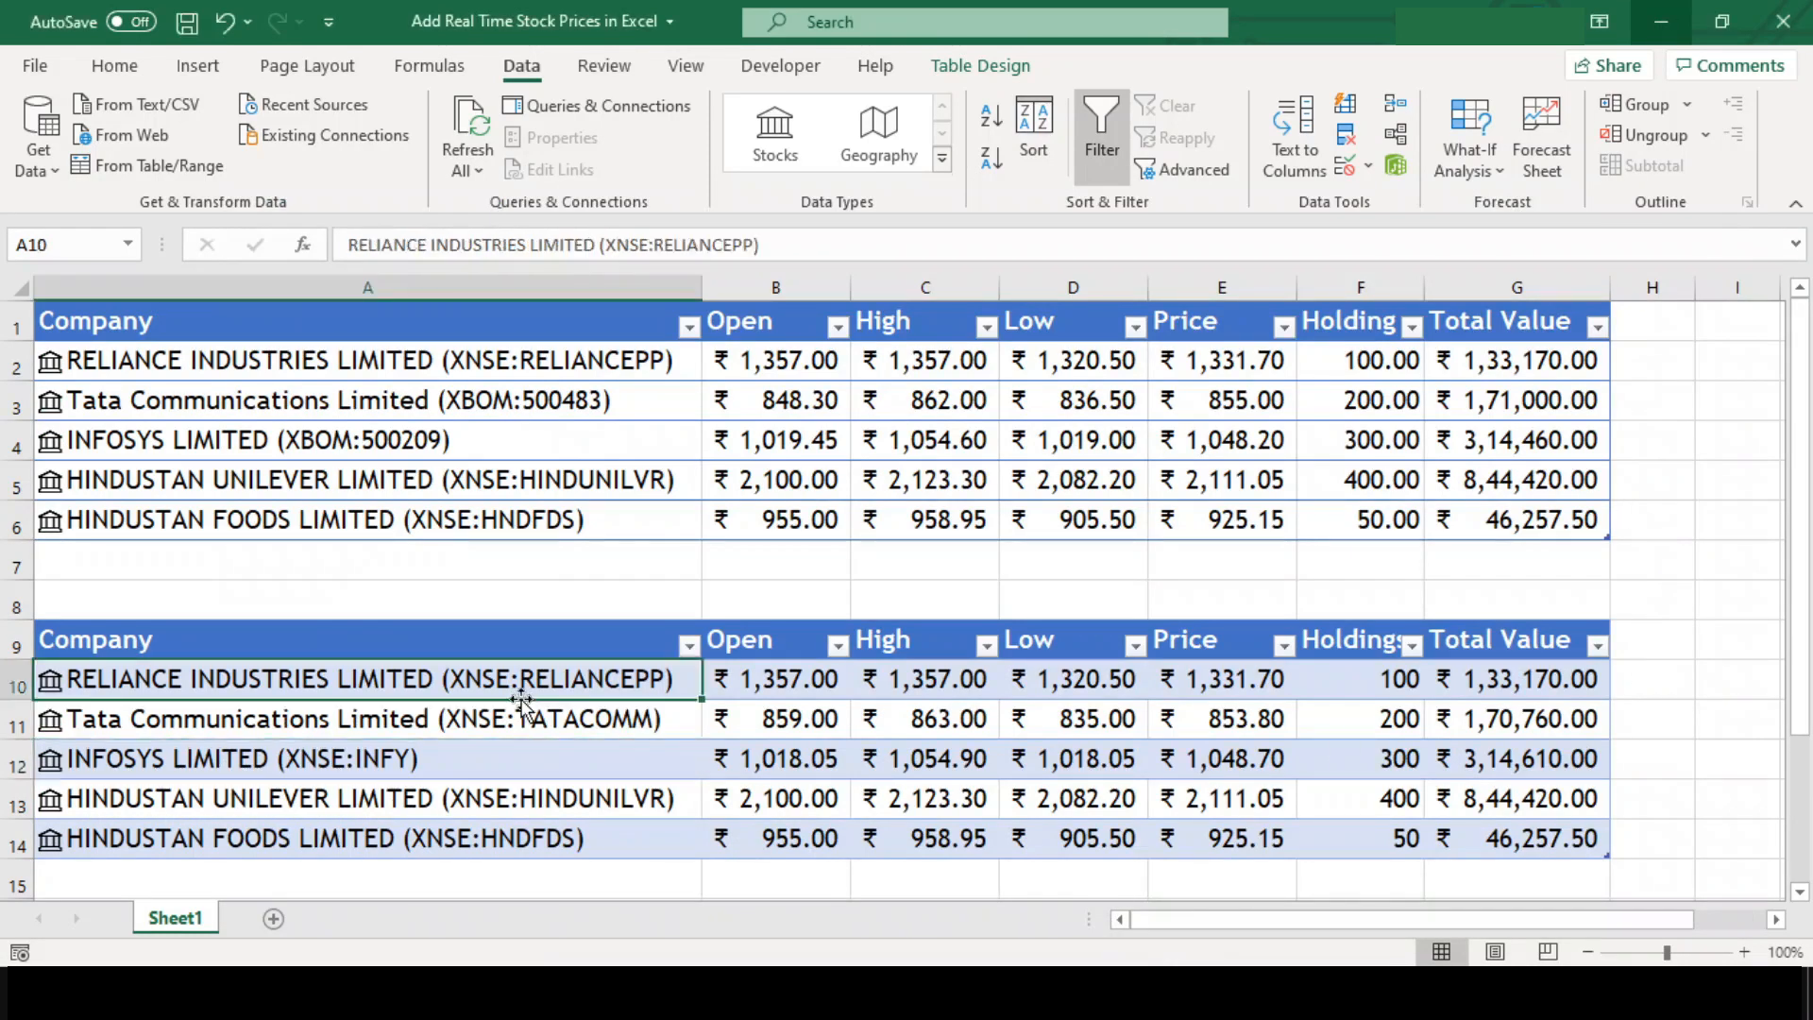
{"action": "left_click", "coordinate": [784, 579]}
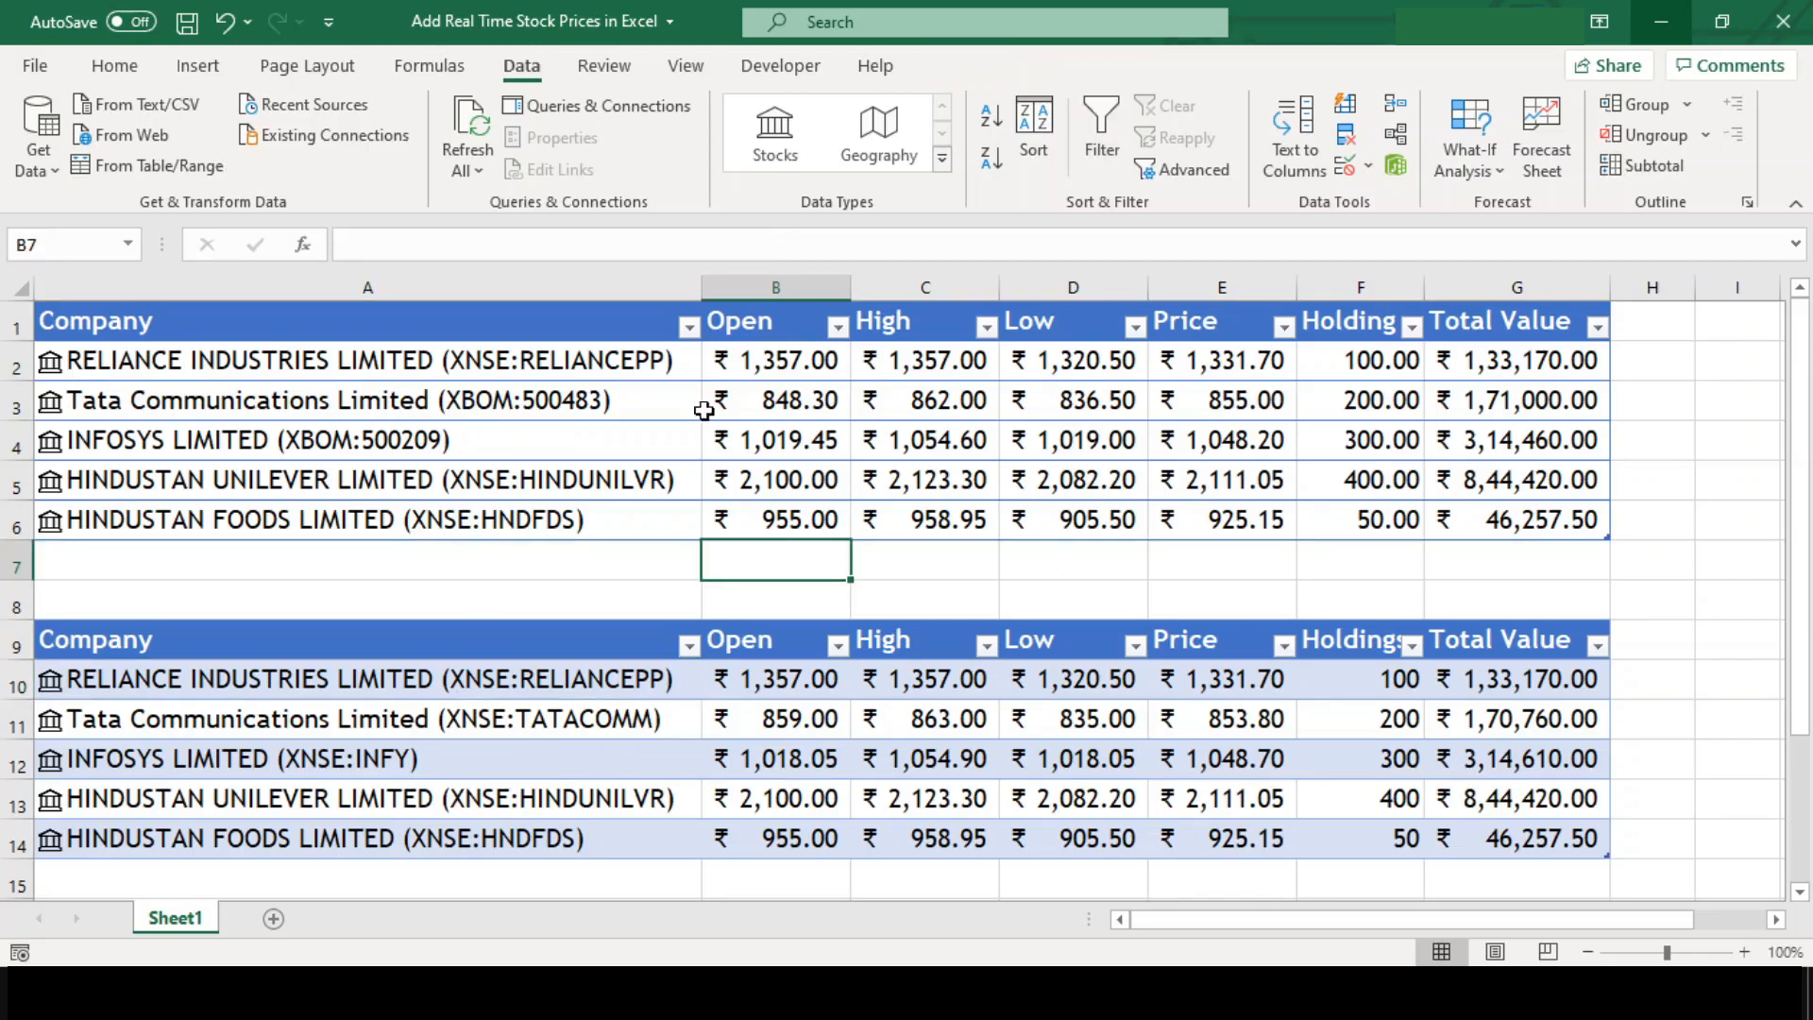
{"action": "left_click", "coordinate": [635, 601]}
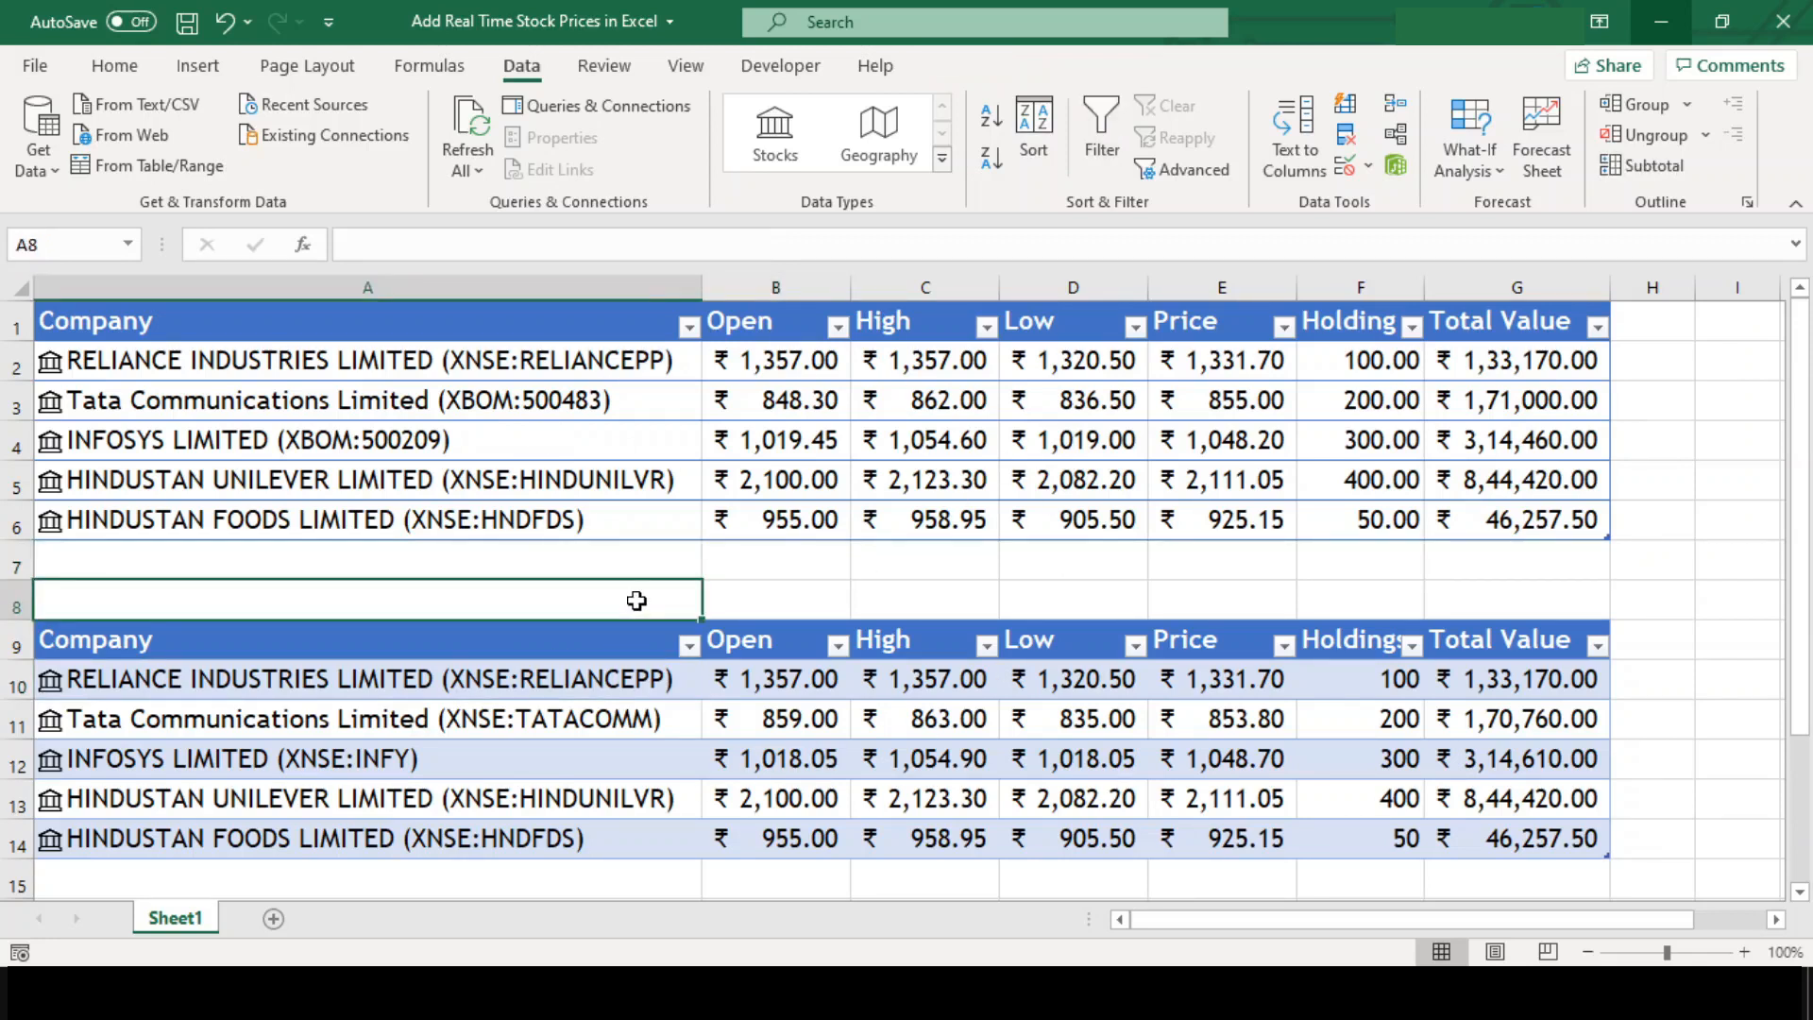
Step: Add a Workbook_Open macro to ThisWorkbook that runs ThisWorkbook.RefreshAll and shows the message "All Data Refreshed Successfully", and return to the worksheet
{"action": "key", "text": "alt+F11"}
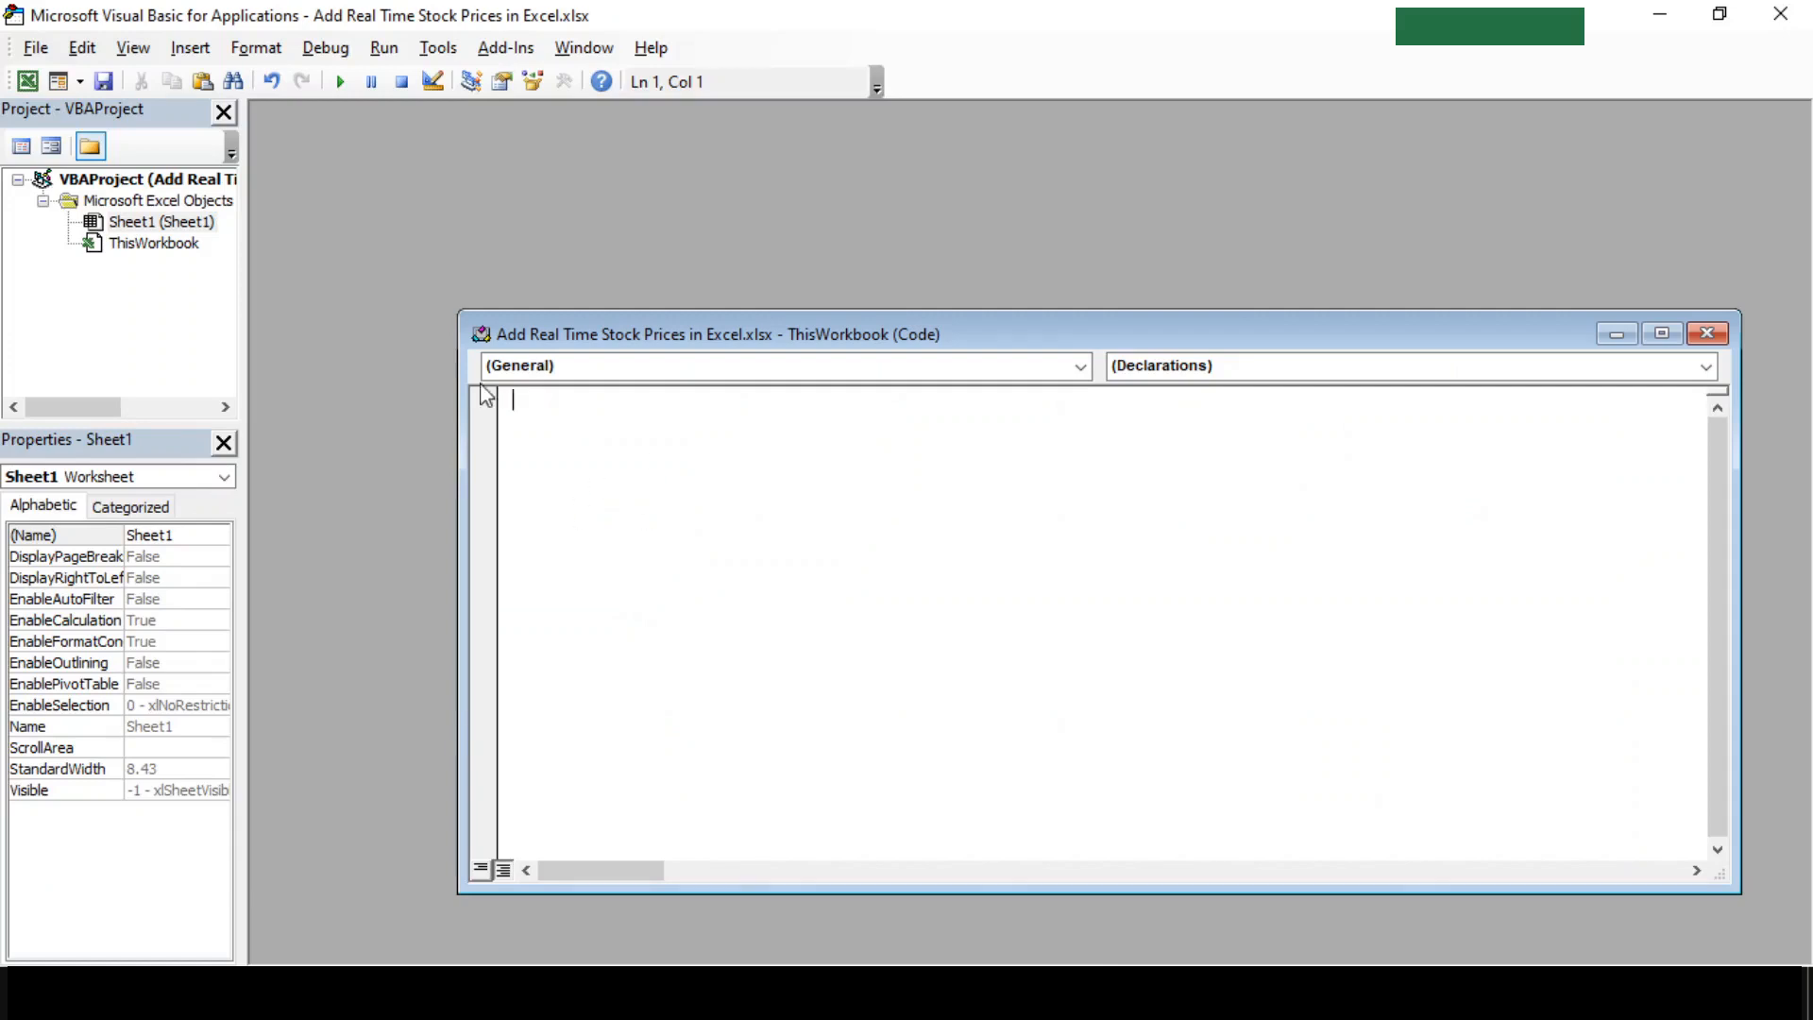
{"action": "double_click", "coordinate": [174, 248]}
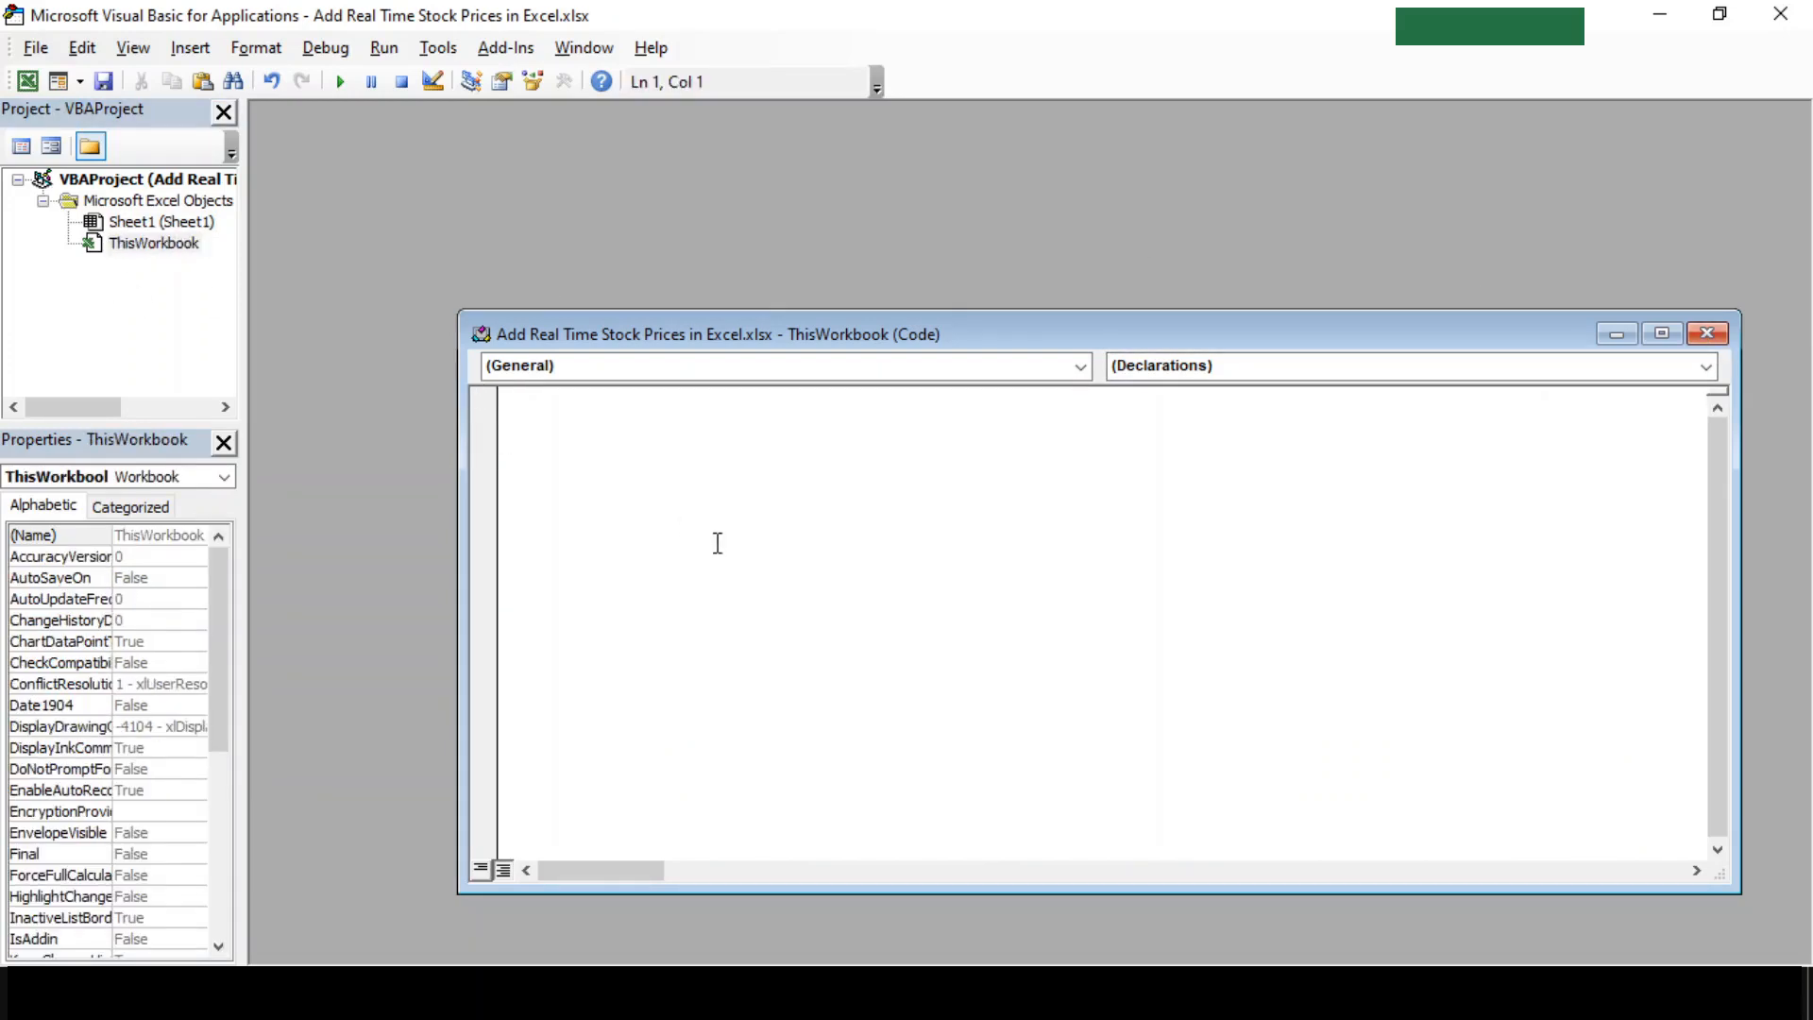
{"action": "type", "text": "Private Sub Workbook_Open()     ThisWorkbook.RefreshAll     MsgBox (\"All Data Refreshed Successfully\") End Sub"}
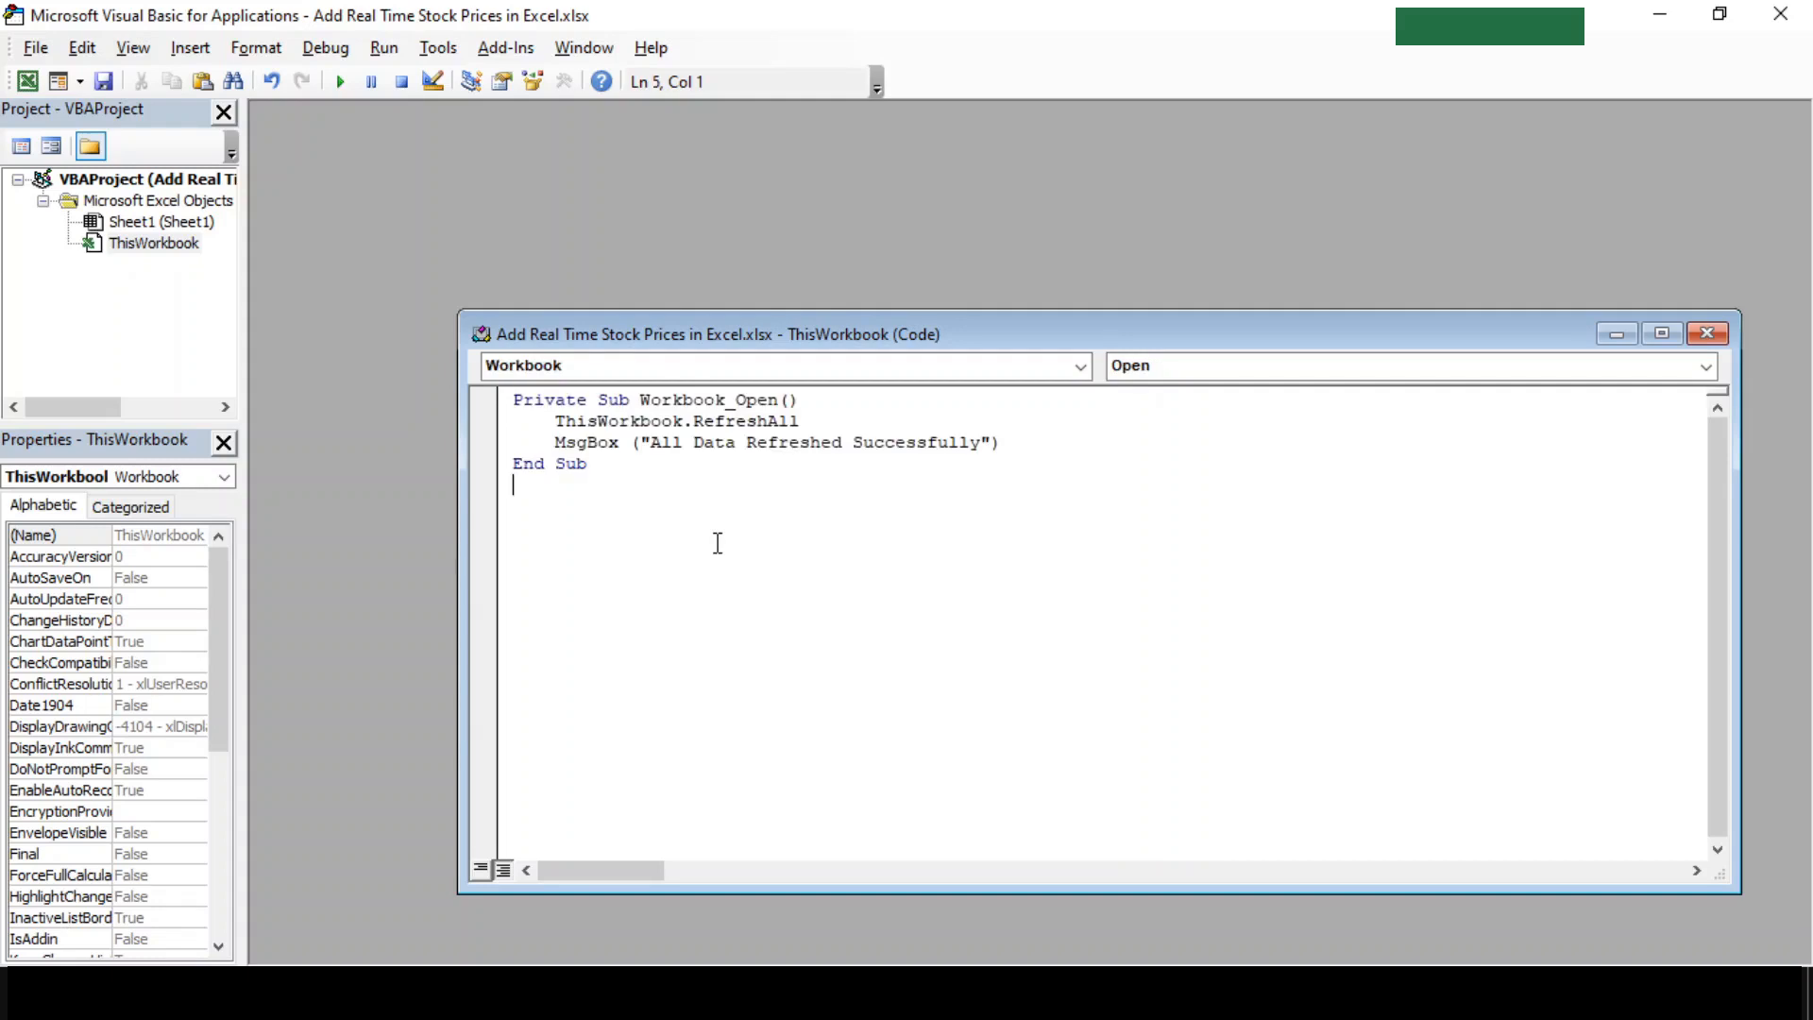
{"action": "key", "text": "alt+F11"}
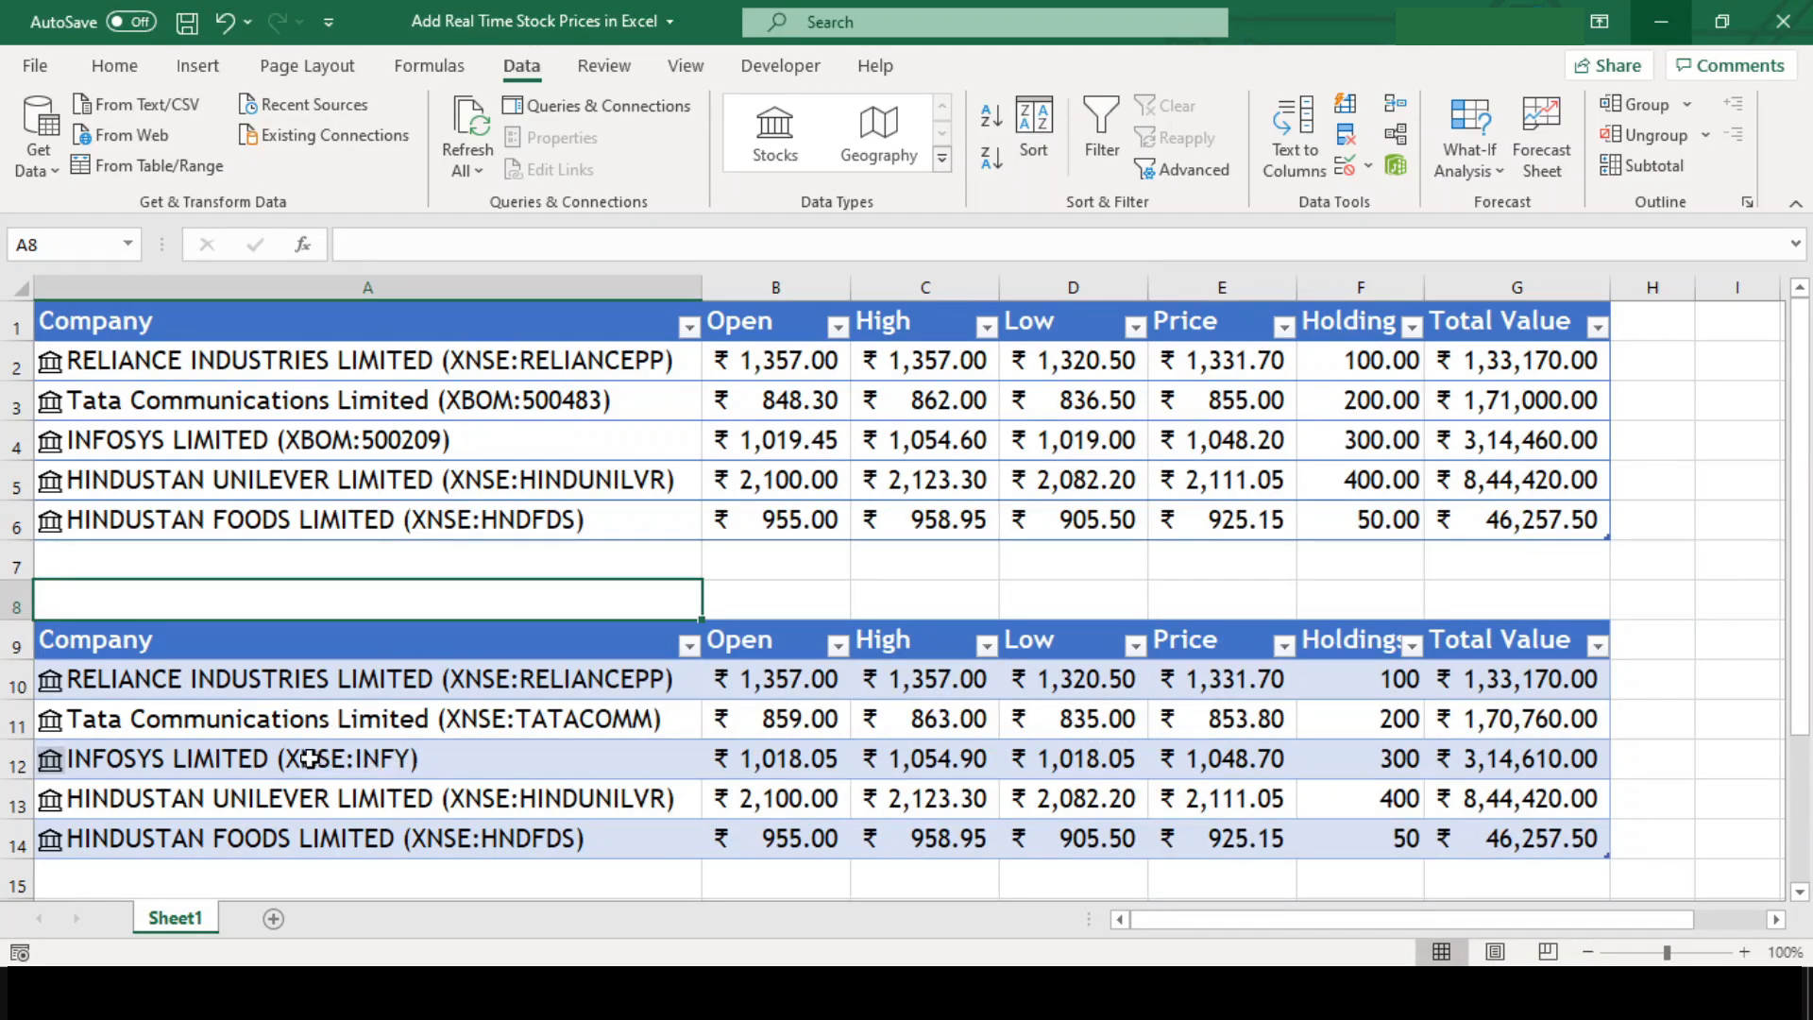
Step: Open the data card of the Reliance Industries stock in A10 and read through its company details
{"action": "left_click", "coordinate": [373, 680]}
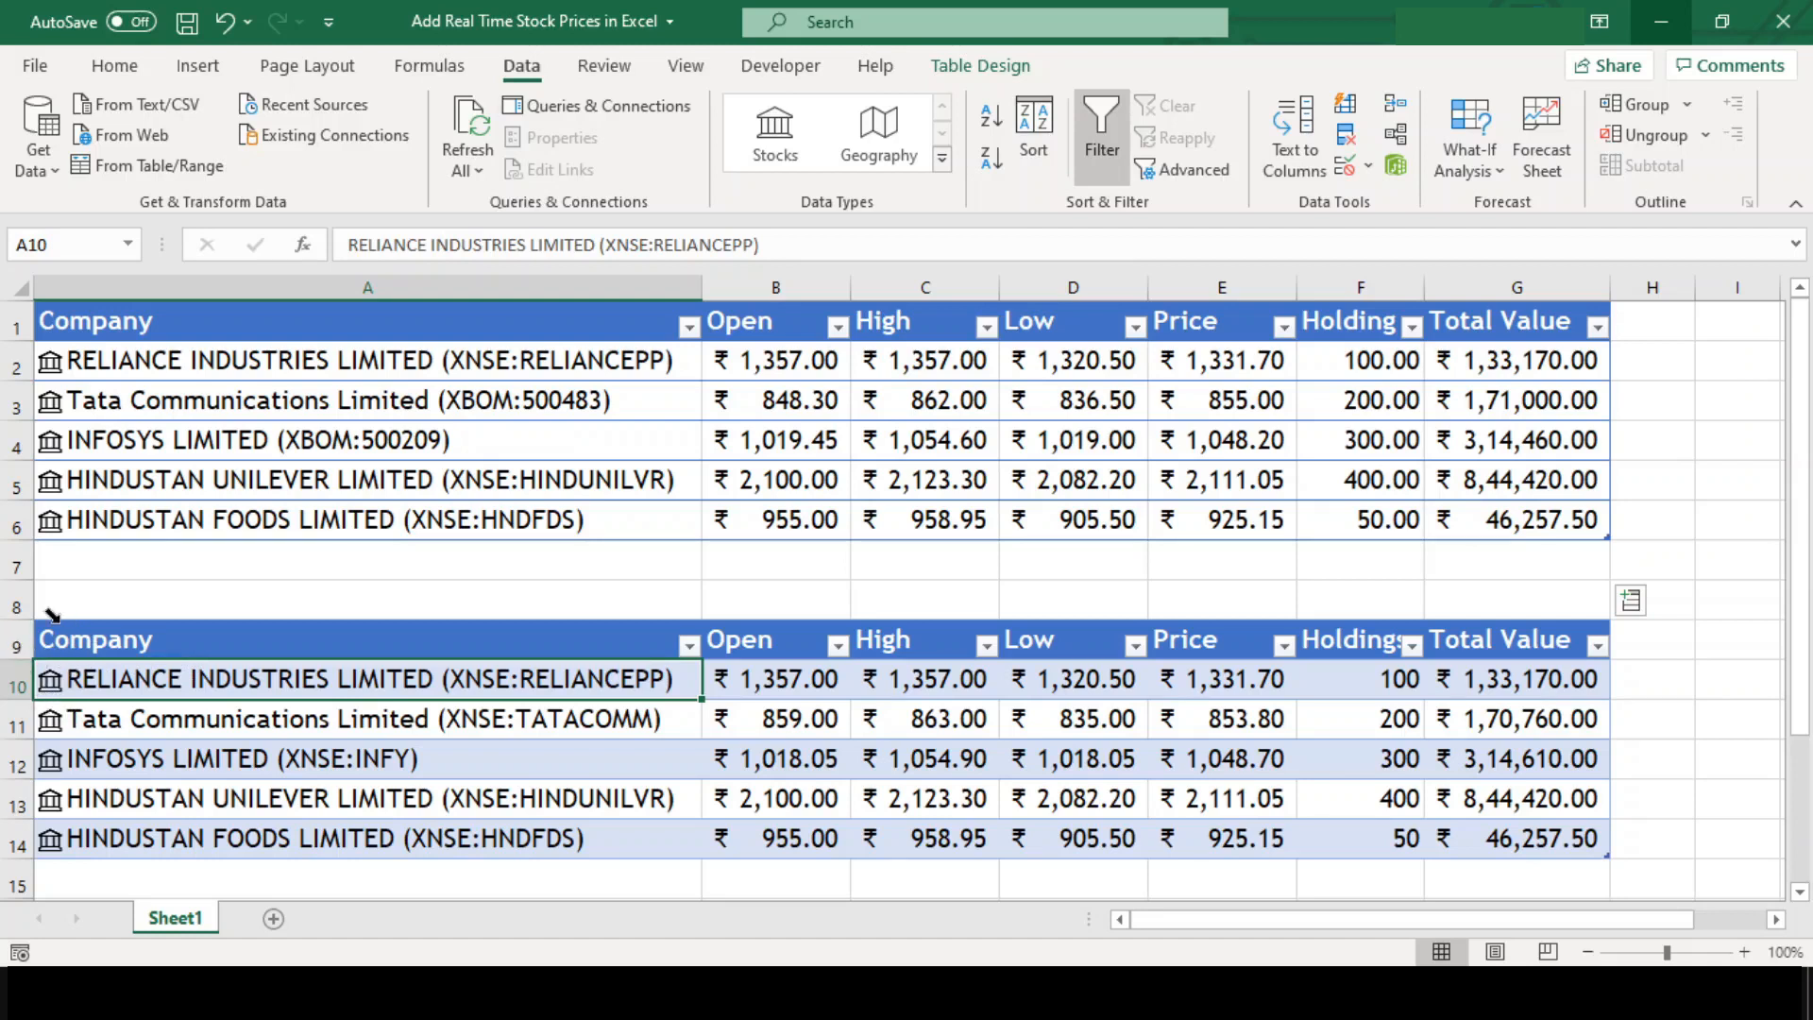
{"action": "left_click", "coordinate": [52, 681]}
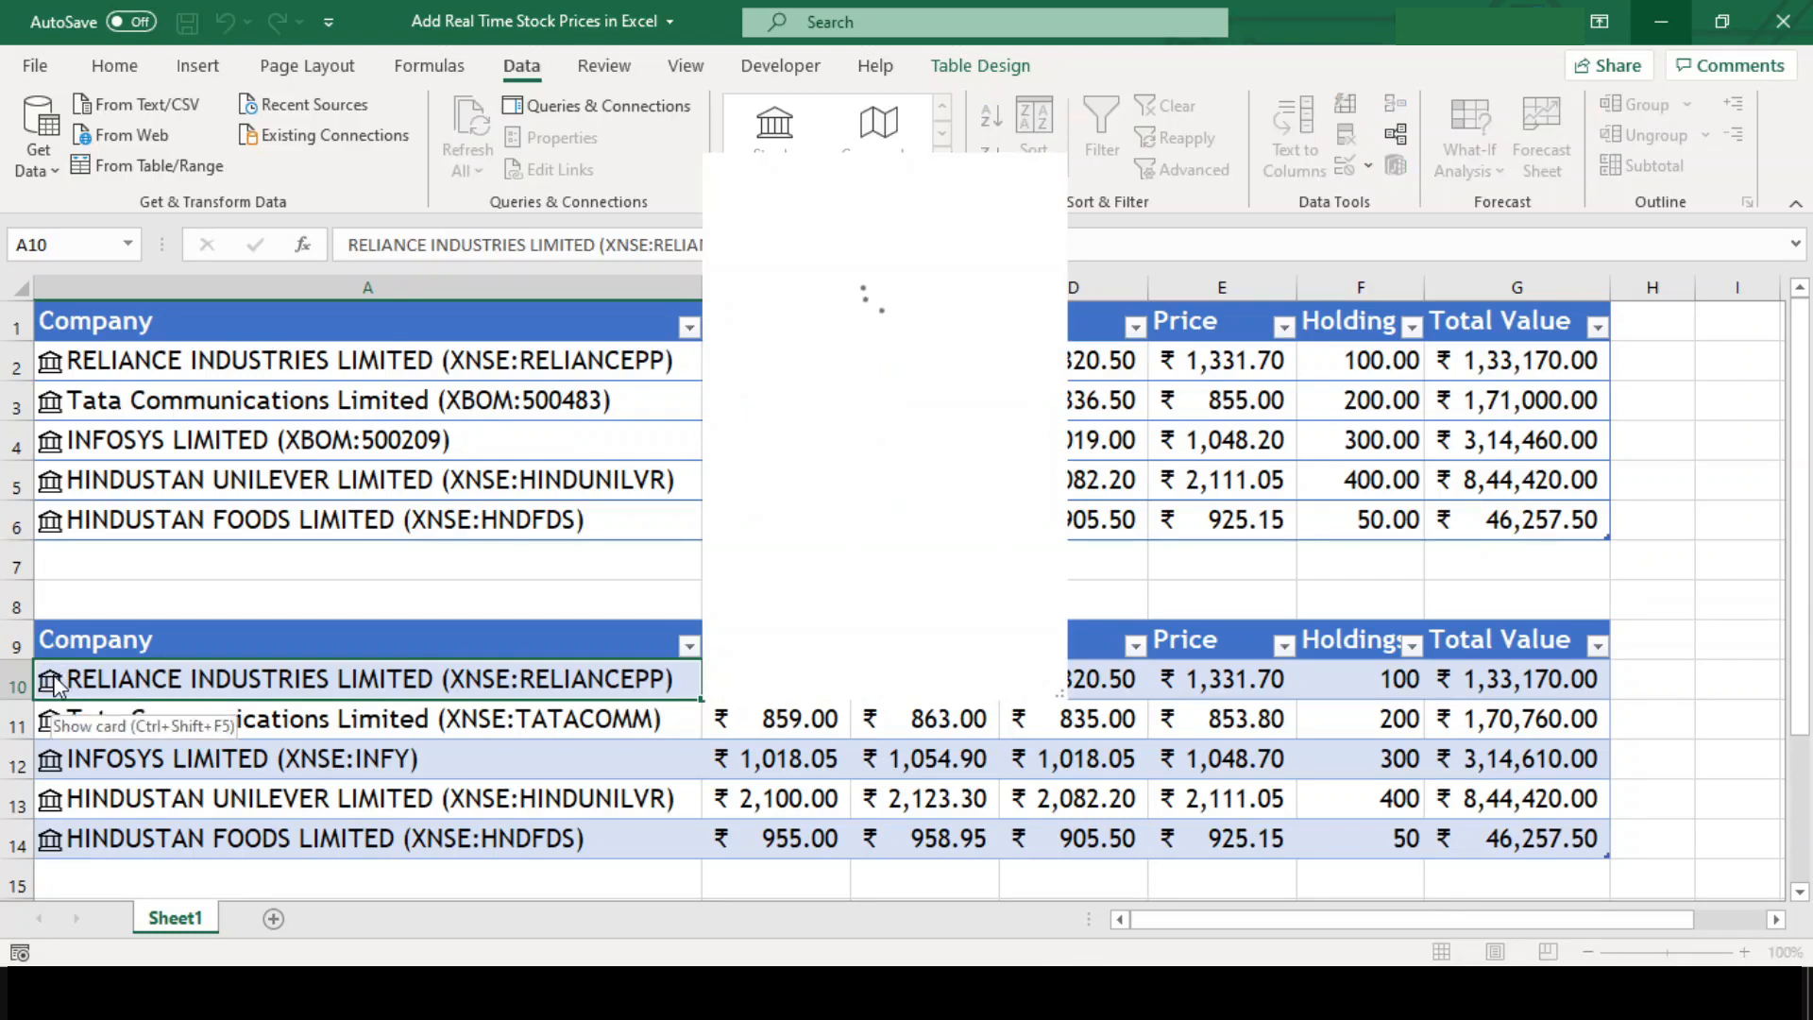
{"action": "left_click_drag", "start_coordinate": [1058, 222], "coordinate": [1067, 628]}
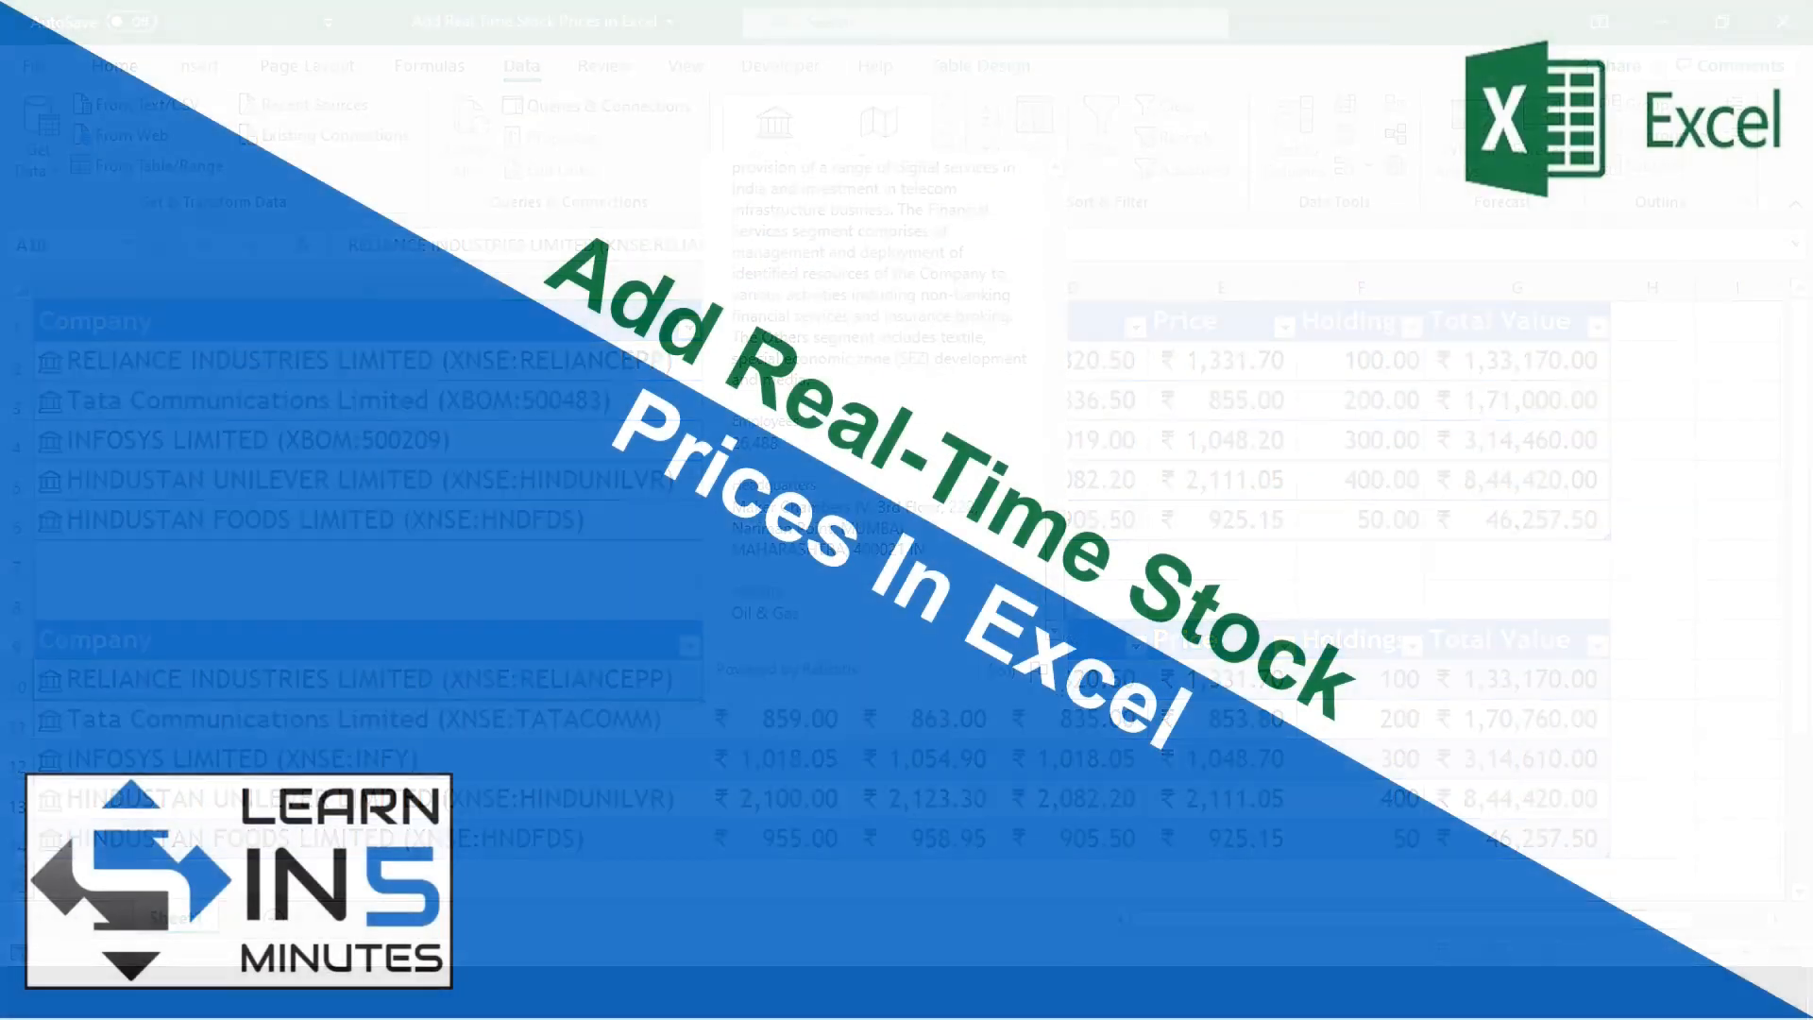